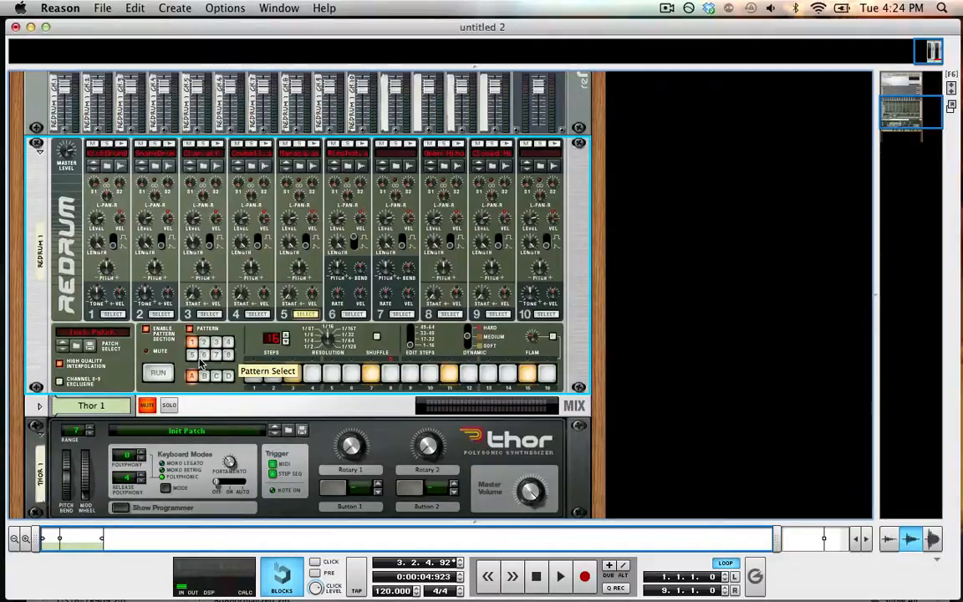
Step: Play and stop the current Redrum pattern, and remove the sample from drum channel 1
click(158, 373)
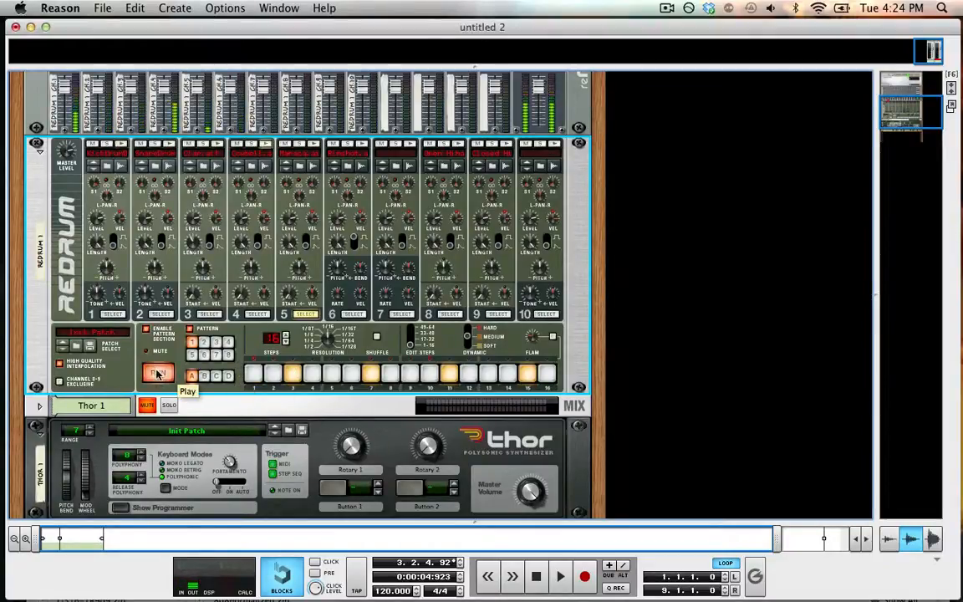
click(158, 372)
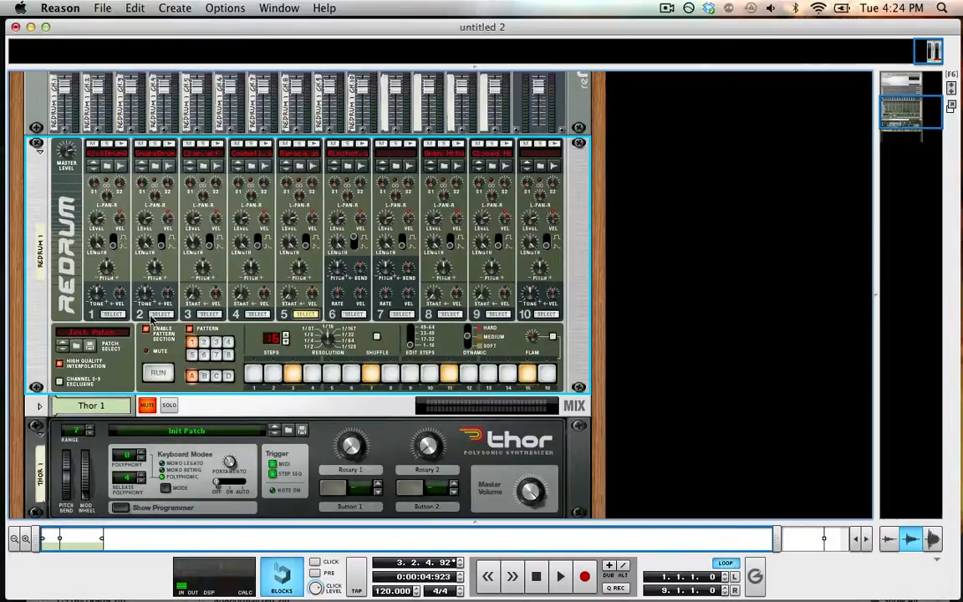
click(119, 159)
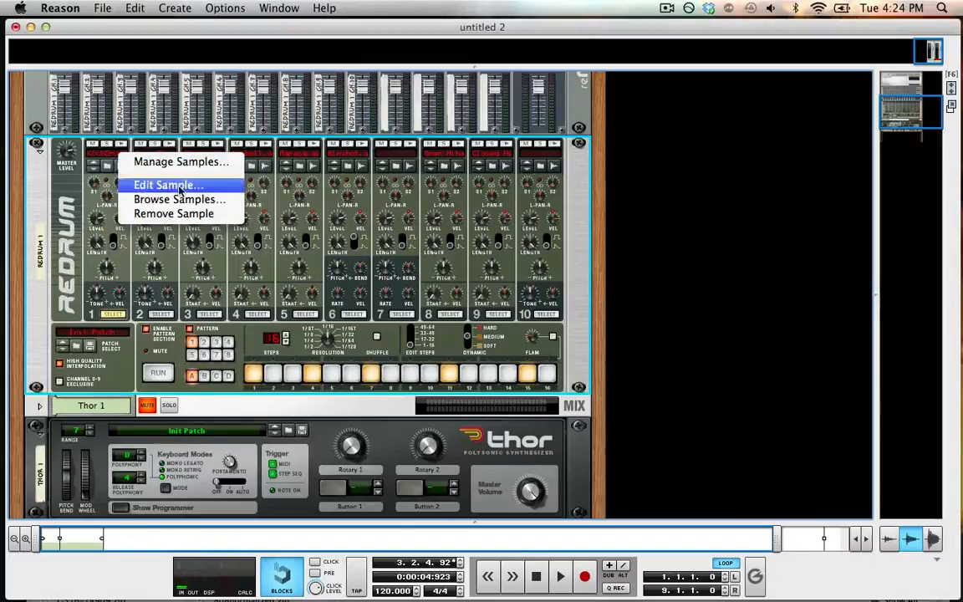
click(197, 214)
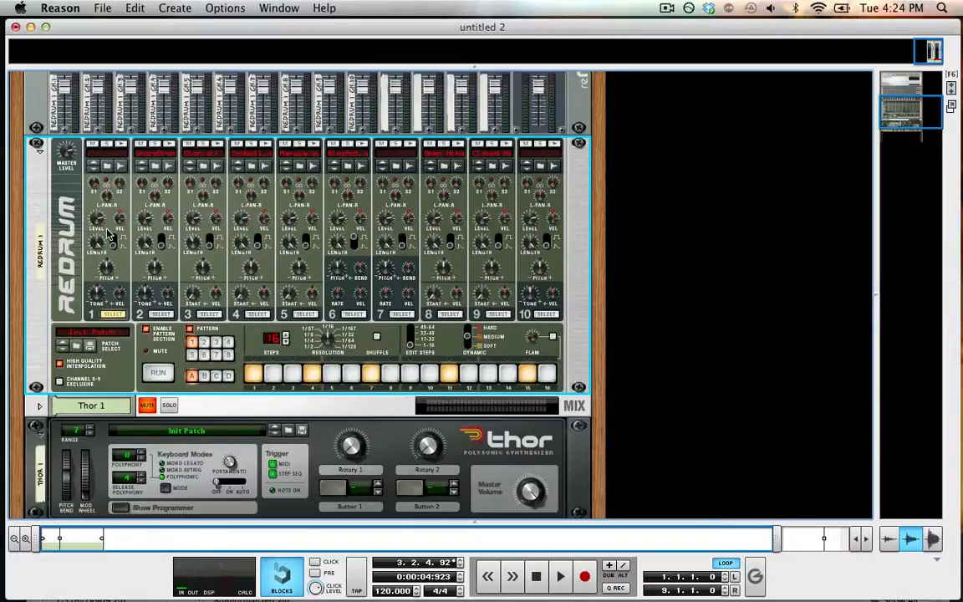
Step: Clear the current pattern of Redrum 1
right_click(179, 357)
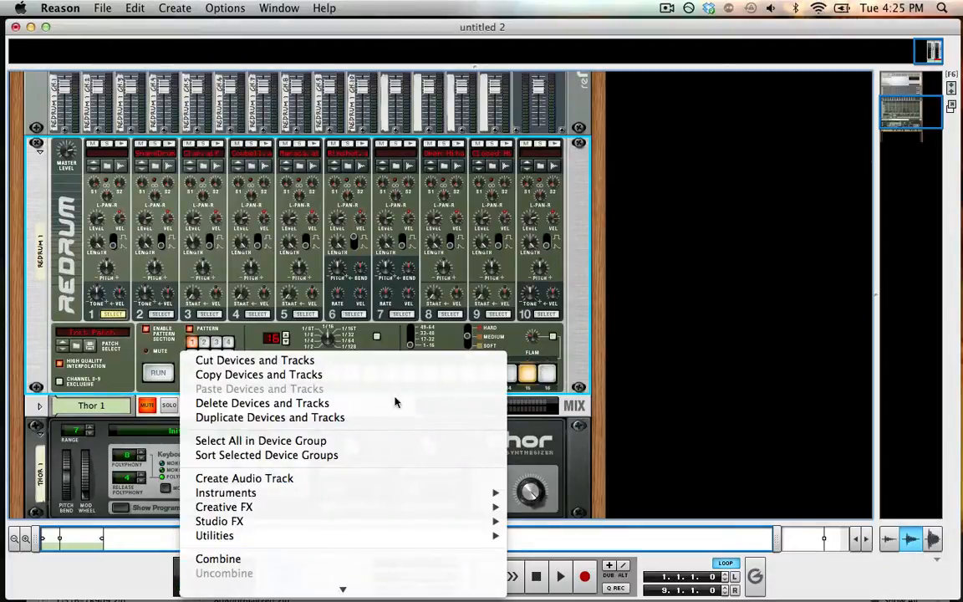
scroll(365, 417, down, 10)
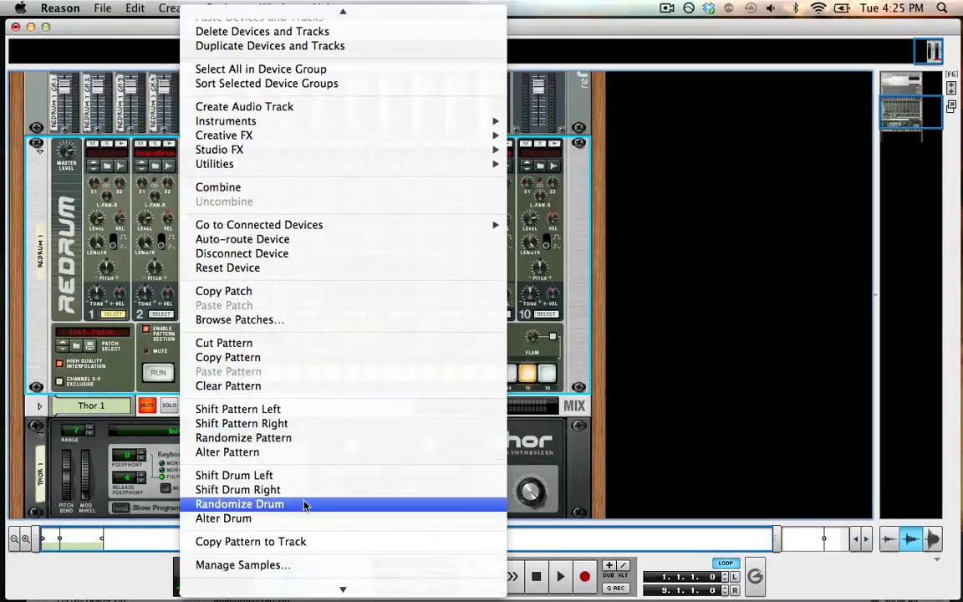
scroll(304, 506, down, 4)
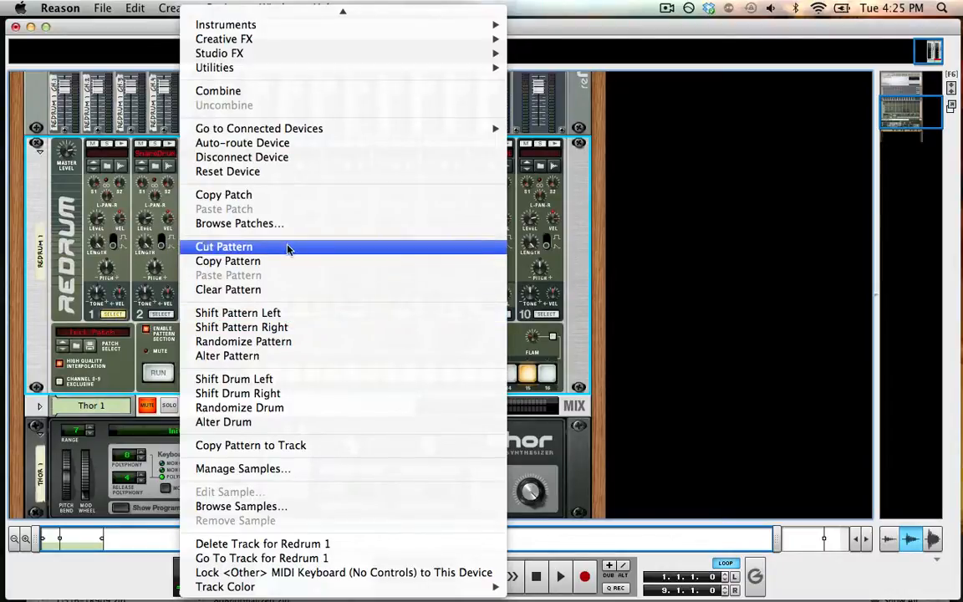
click(286, 289)
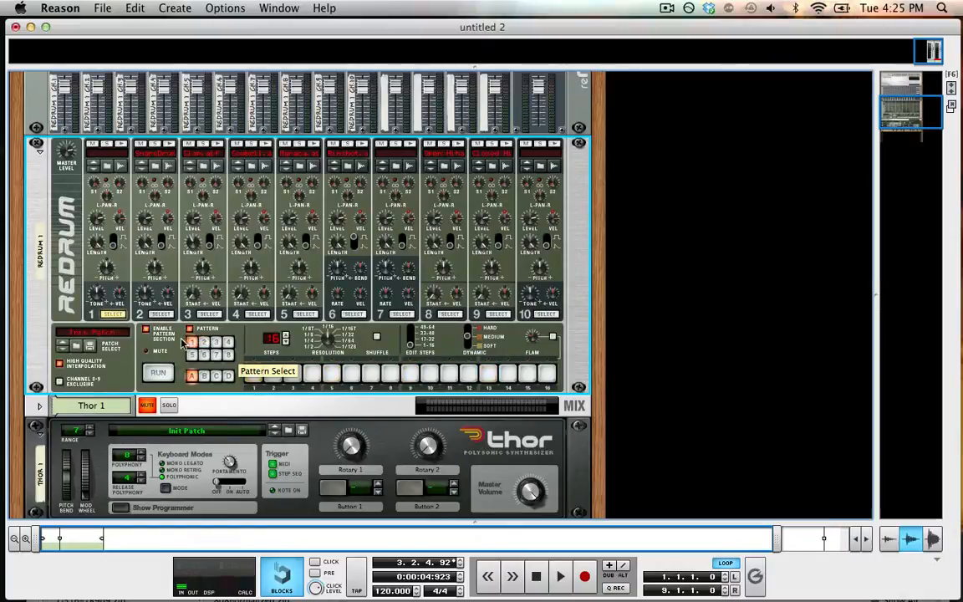
Step: Reset the Redrum 1 device to empty all its drum channels
right_click(248, 341)
scroll(303, 402, down, 5)
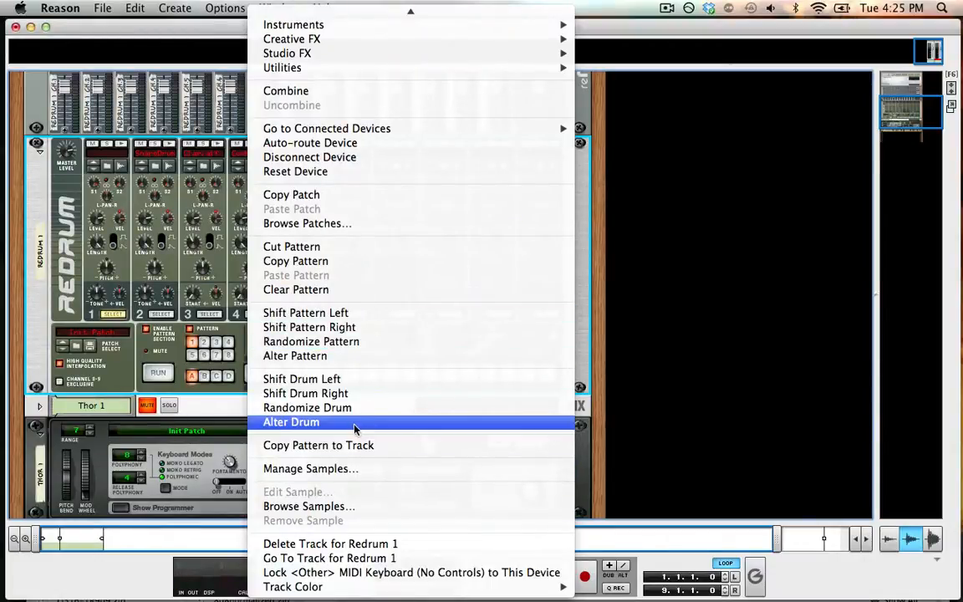
click(361, 173)
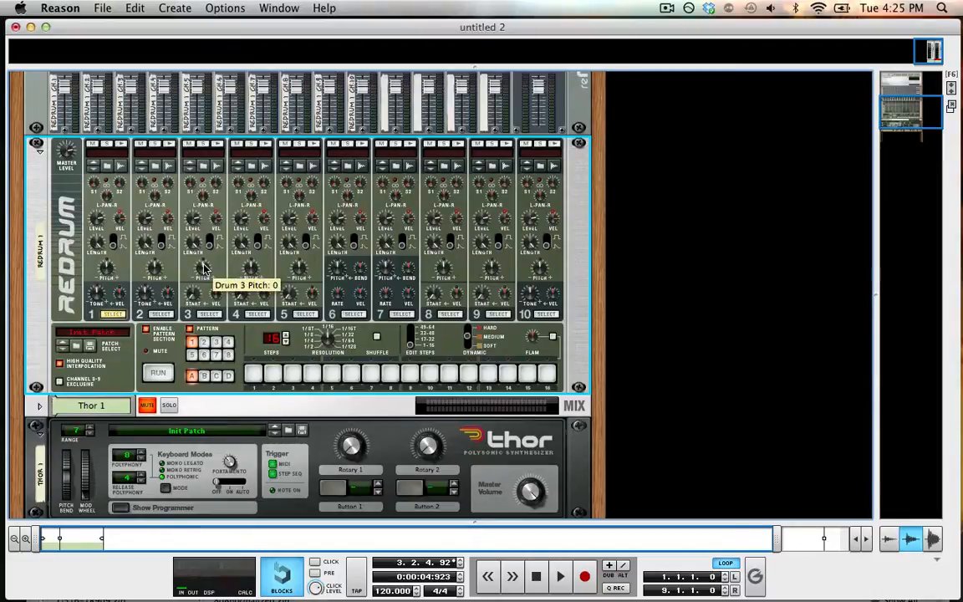
Step: Add a second Redrum Drum Computer to the rack
scroll(203, 268, down, 5)
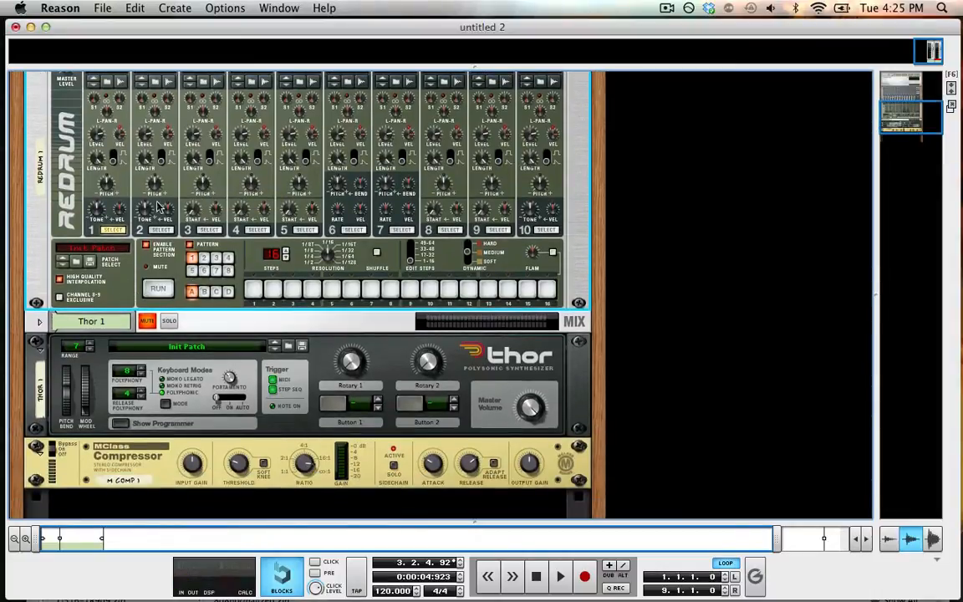
scroll(157, 206, up, 8)
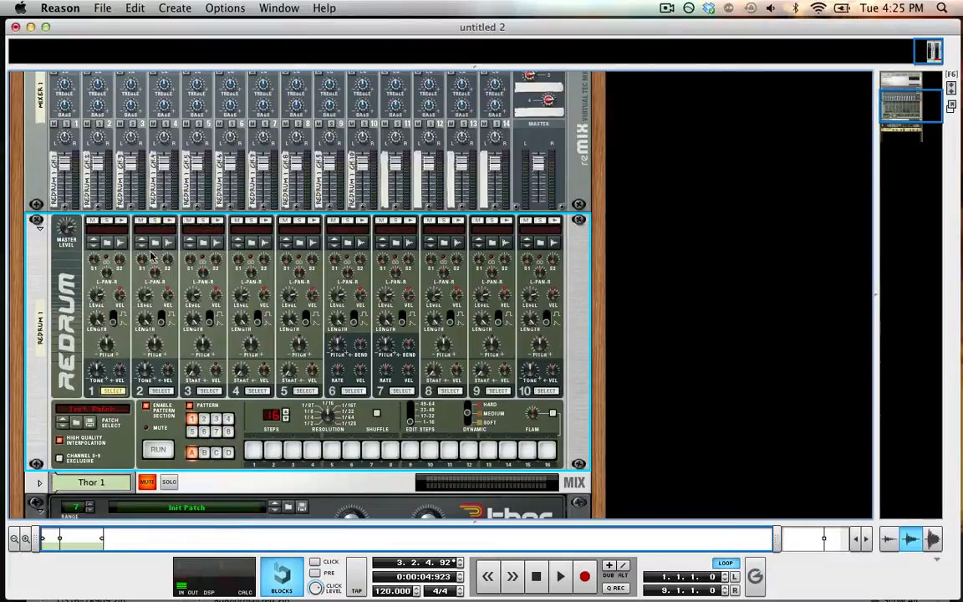
key(Tab)
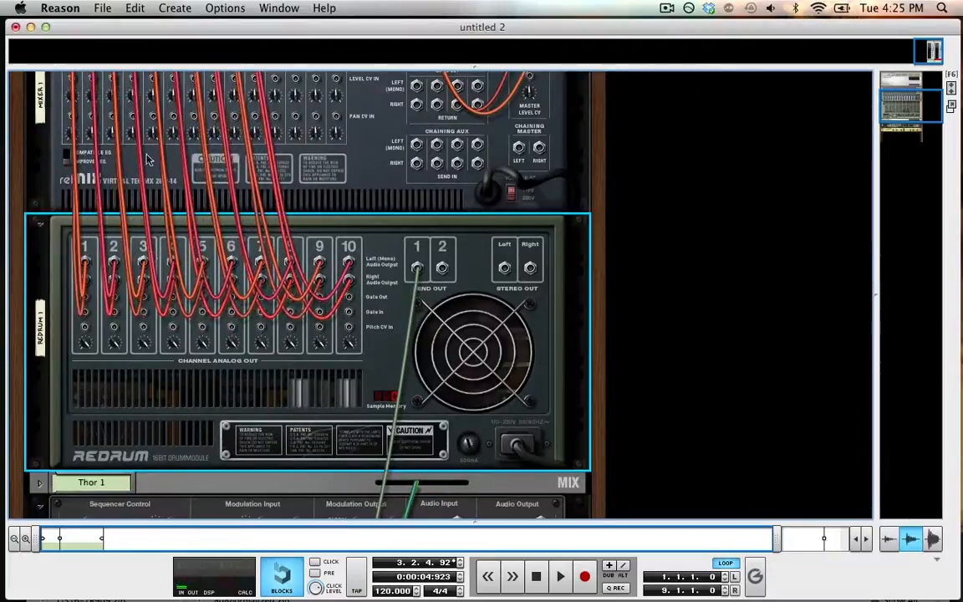
key(Tab)
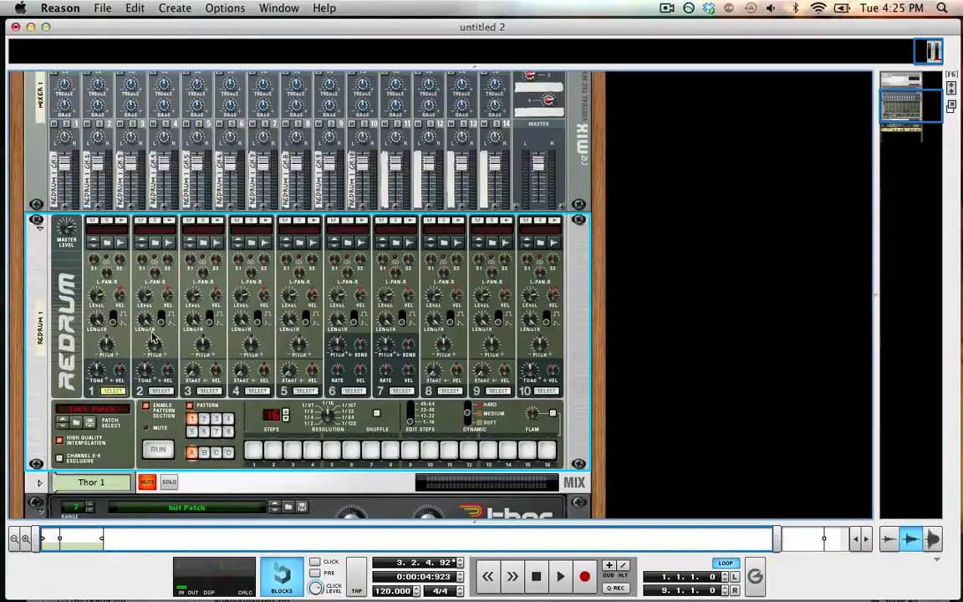
click(175, 8)
mouse_move(197, 78)
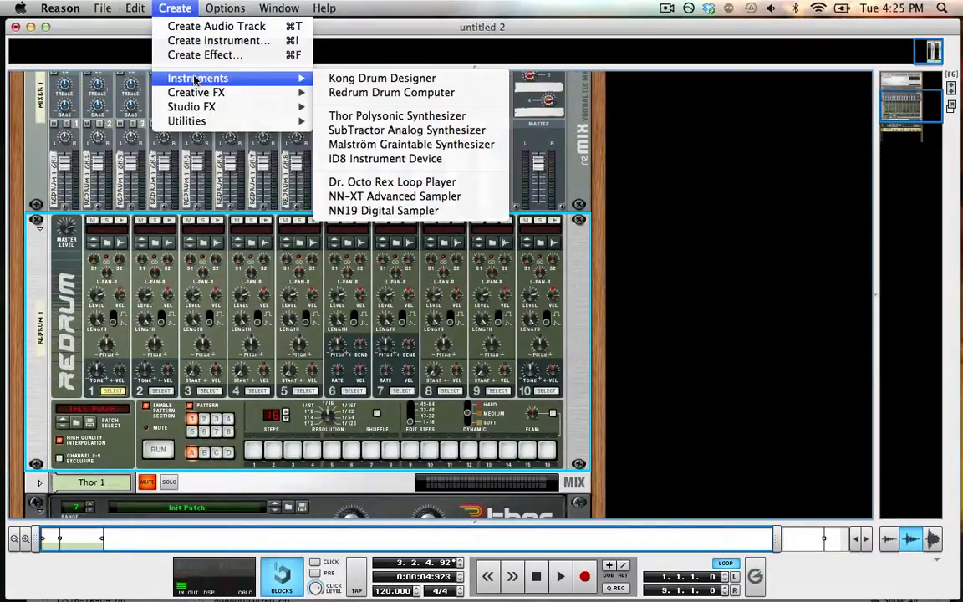
click(366, 93)
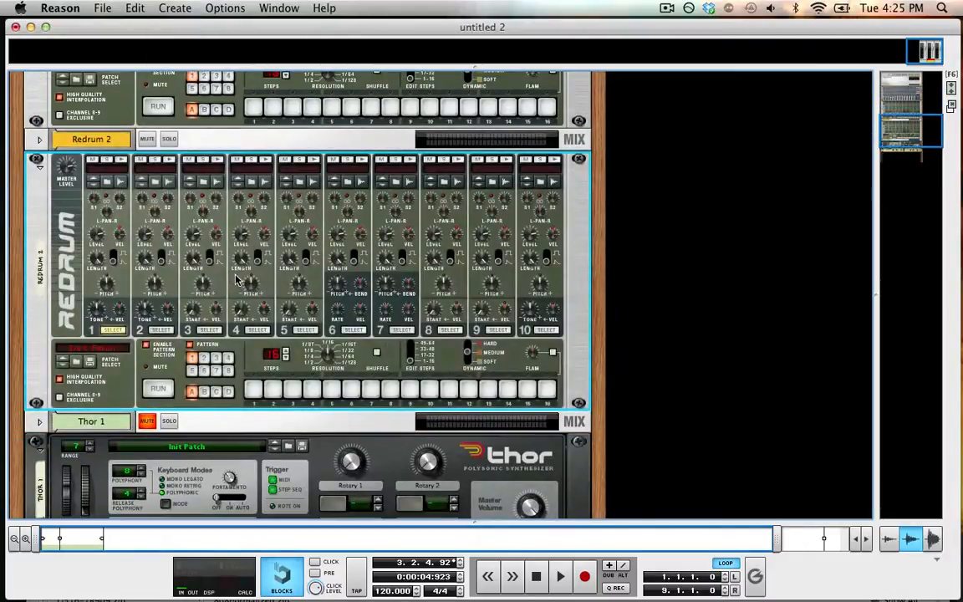
Step: Examine how Redrum 2's stereo outputs are cabled and compare its rear channel outputs with the front drum channels
key(Tab)
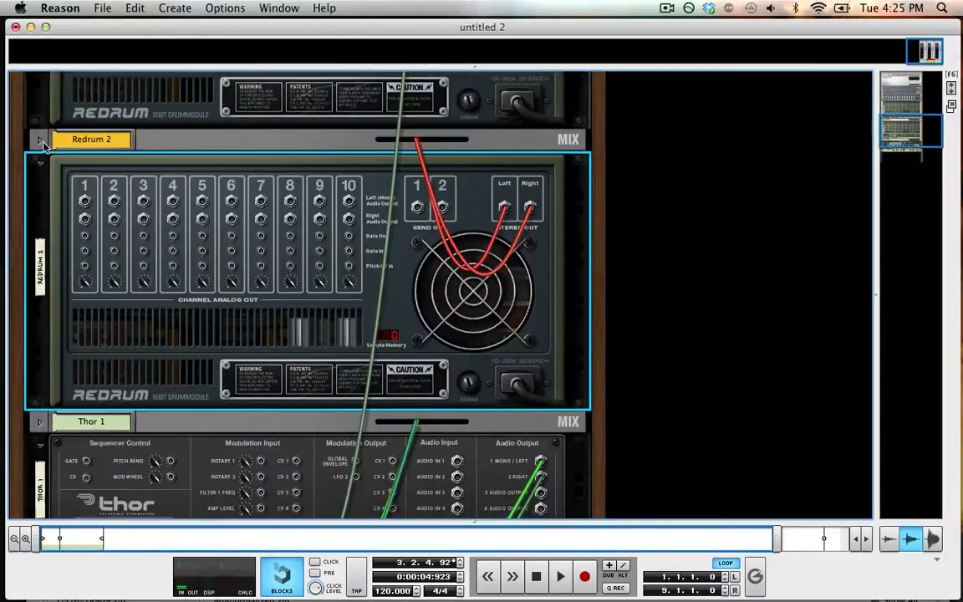
click(40, 140)
click(40, 140)
click(40, 140)
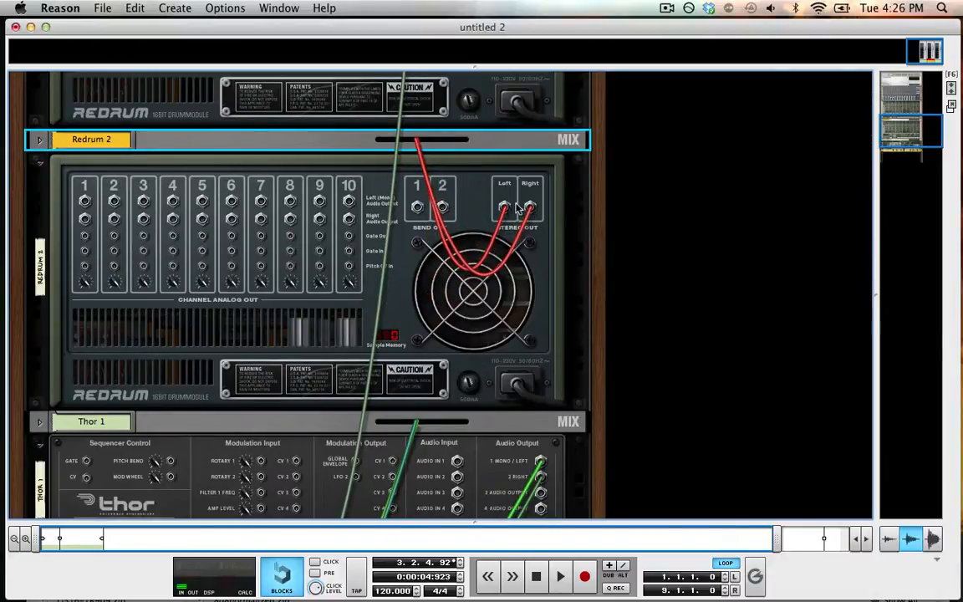
mouse_move(512, 211)
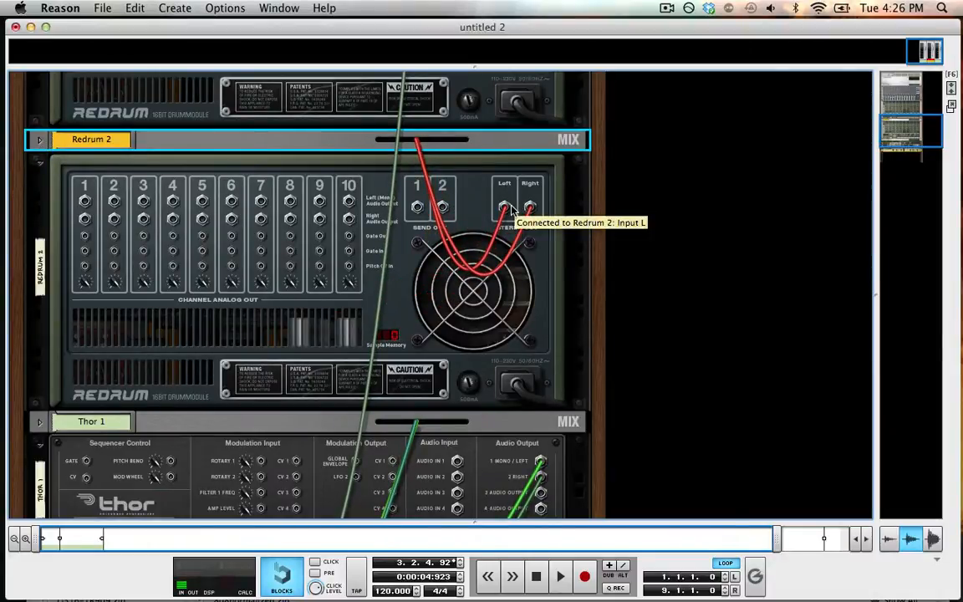
key(Tab)
key(Tab)
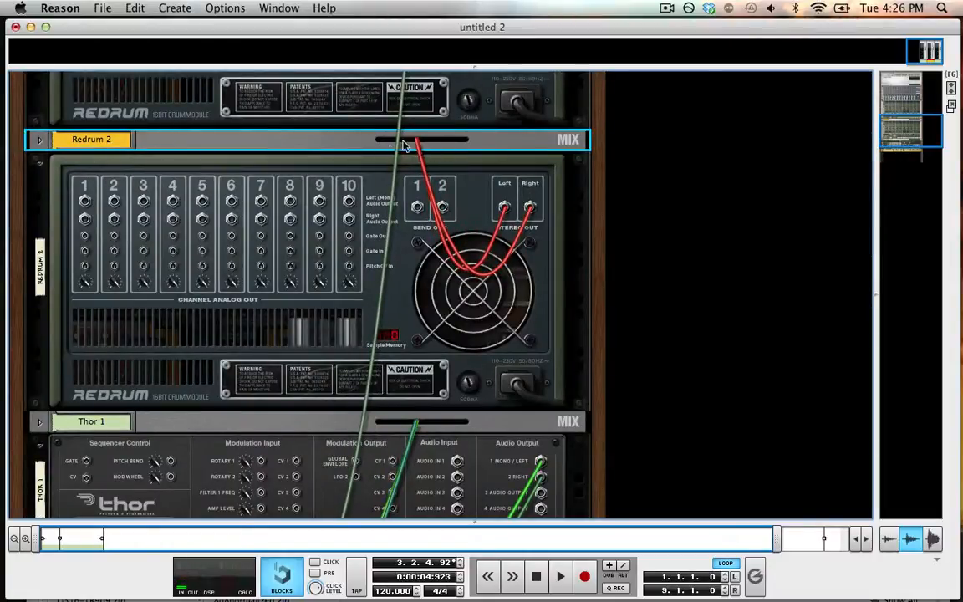
key(Tab)
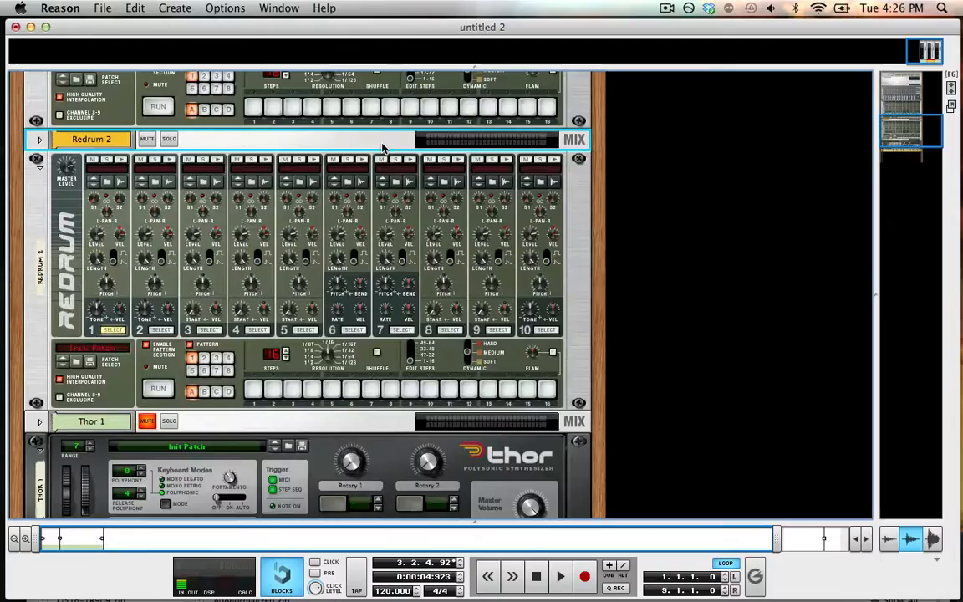
key(Tab)
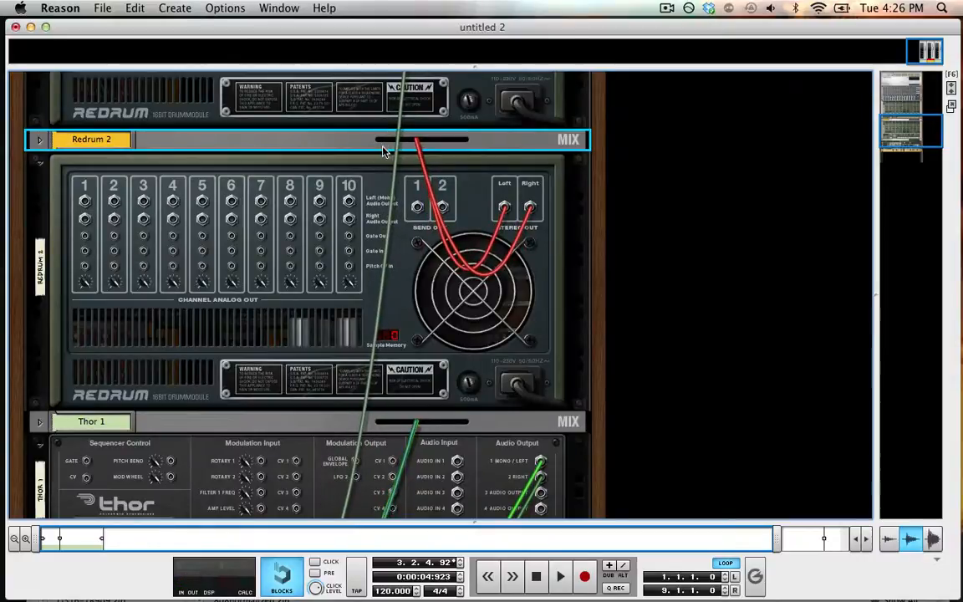
click(84, 202)
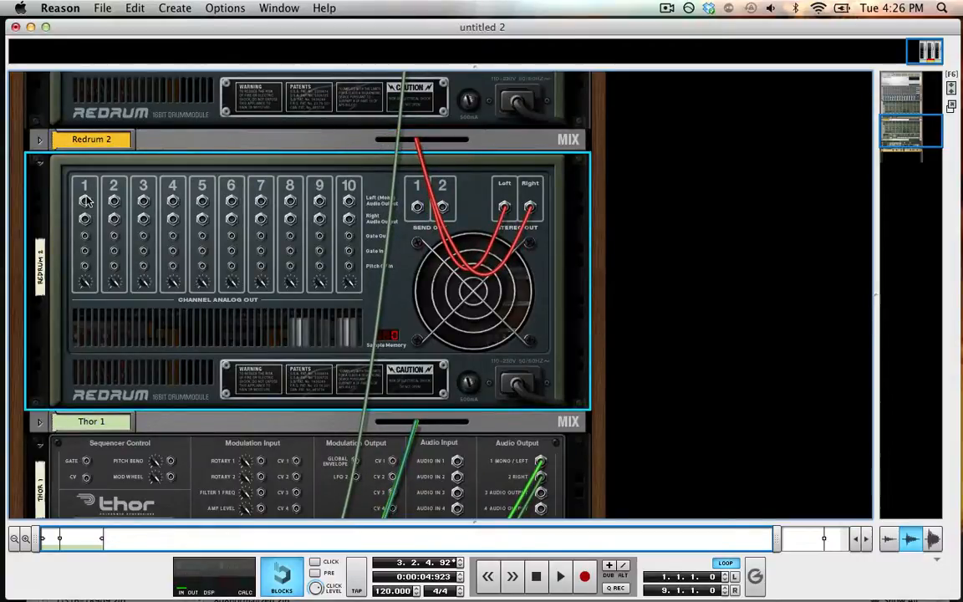
drag(85, 201, 97, 174)
key(Tab)
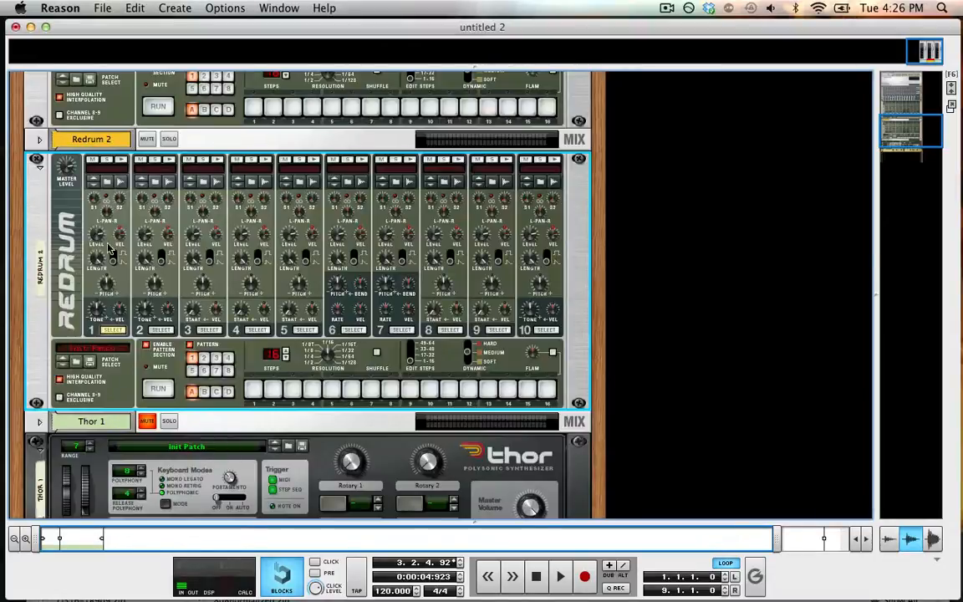
key(Tab)
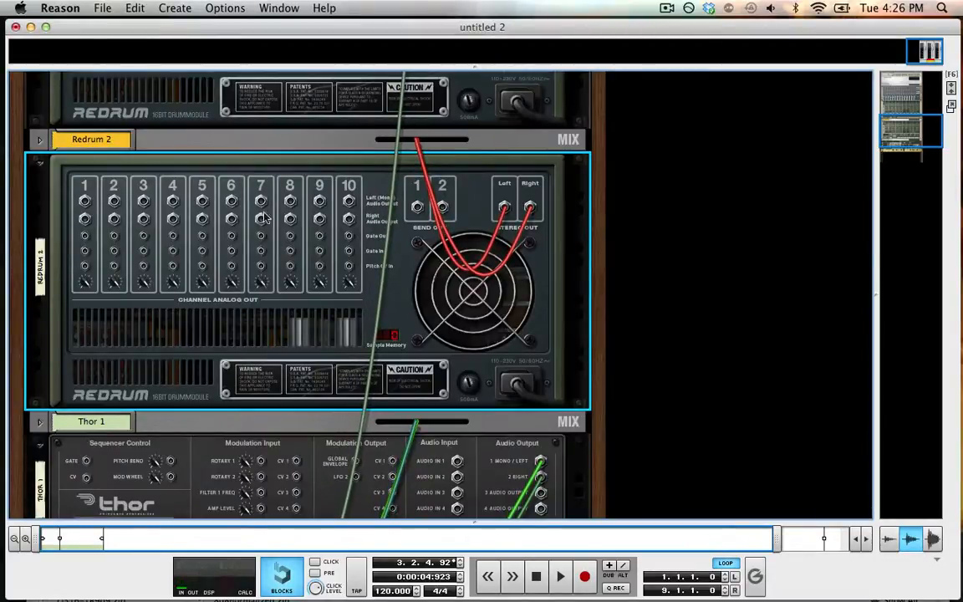
key(Tab)
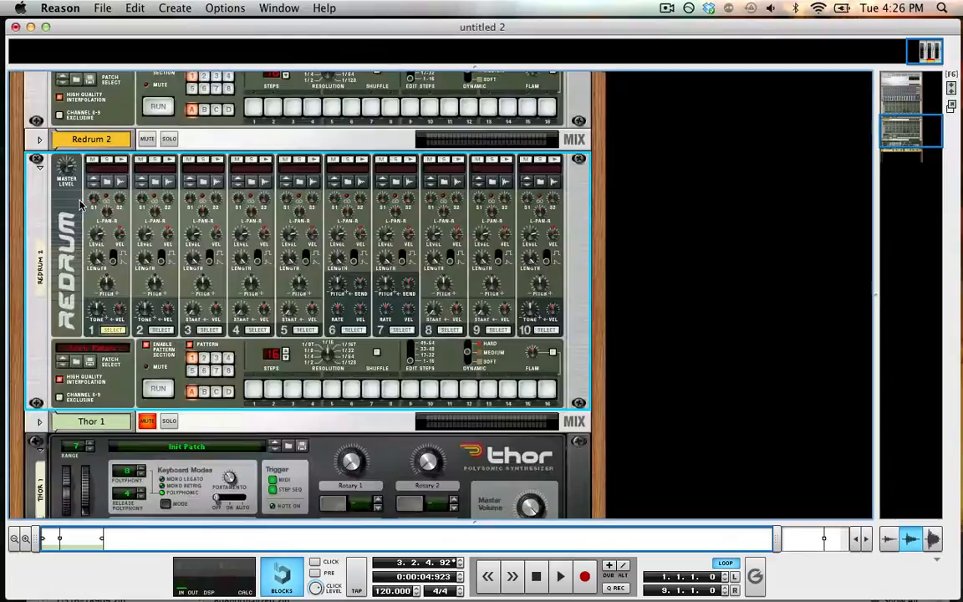
Step: Delete Redrum 2 together with everything in its device group
key(Delete)
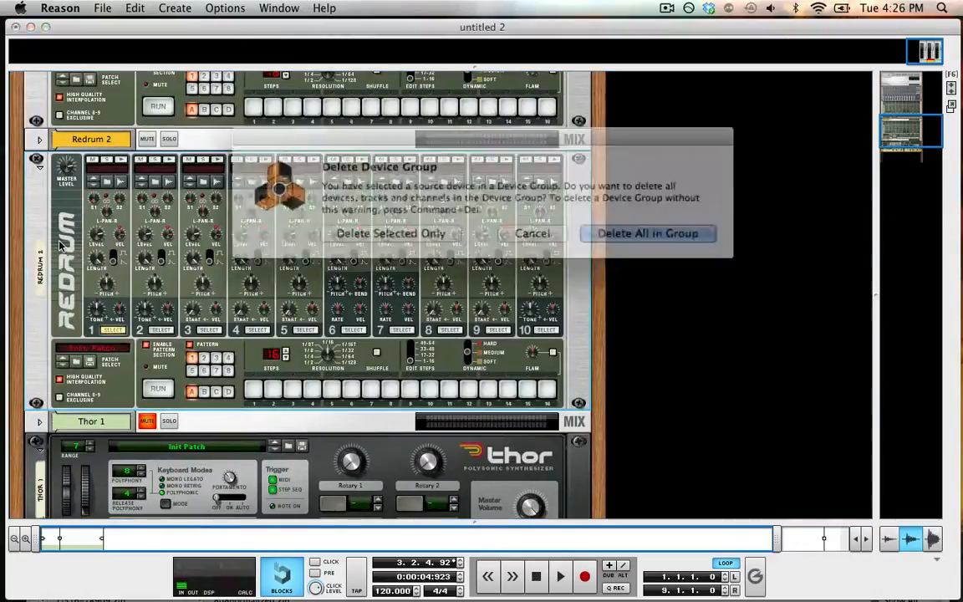
key(Return)
Step: Examine how Redrum 1's individual channel outputs are cabled to Mixer 1 and match them to the mixer's front channels
scroll(58, 244, up, 5)
key(Tab)
key(Tab)
key(Tab)
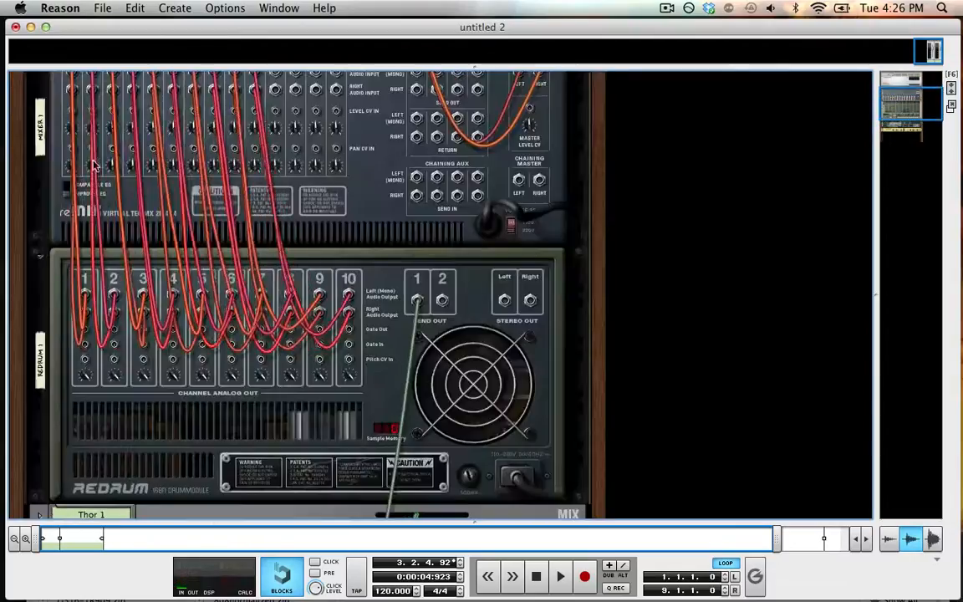
scroll(90, 223, up, 3)
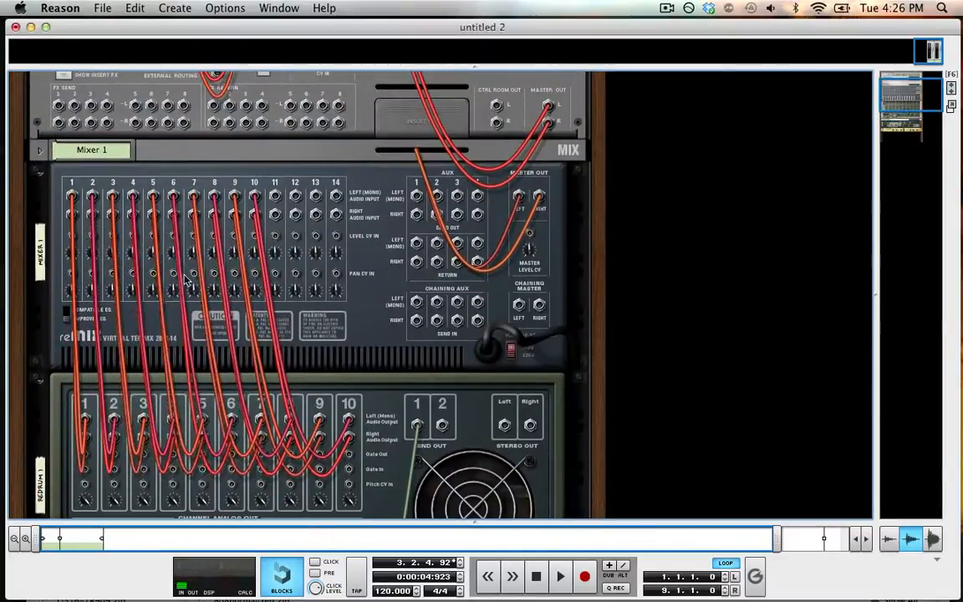
key(Tab)
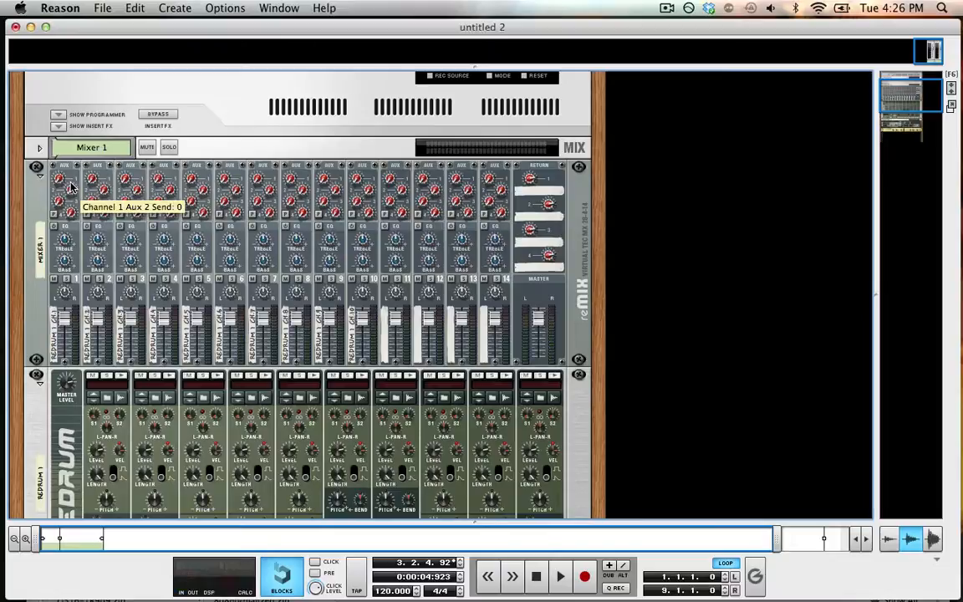
key(Tab)
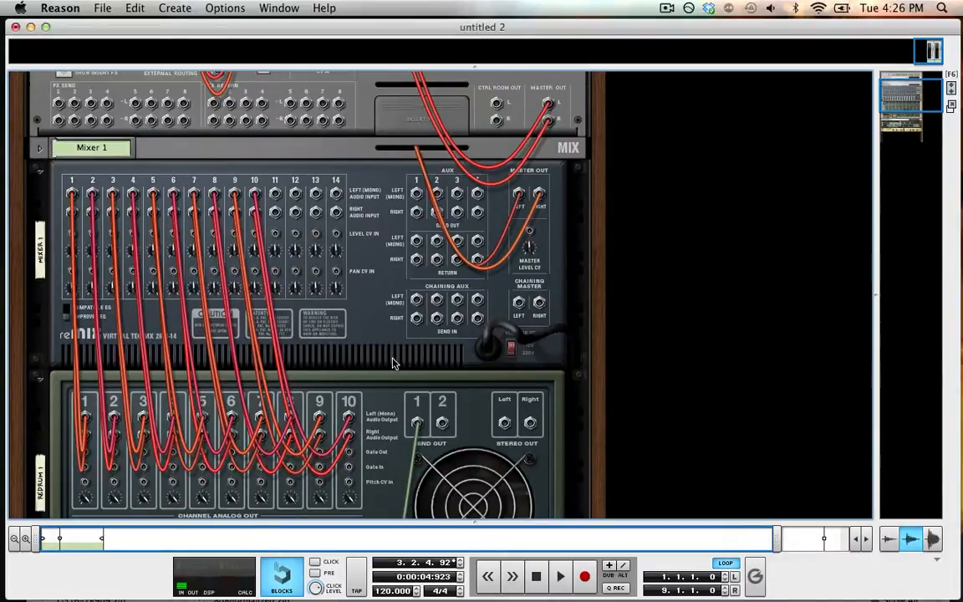
key(Tab)
scroll(368, 343, down, 10)
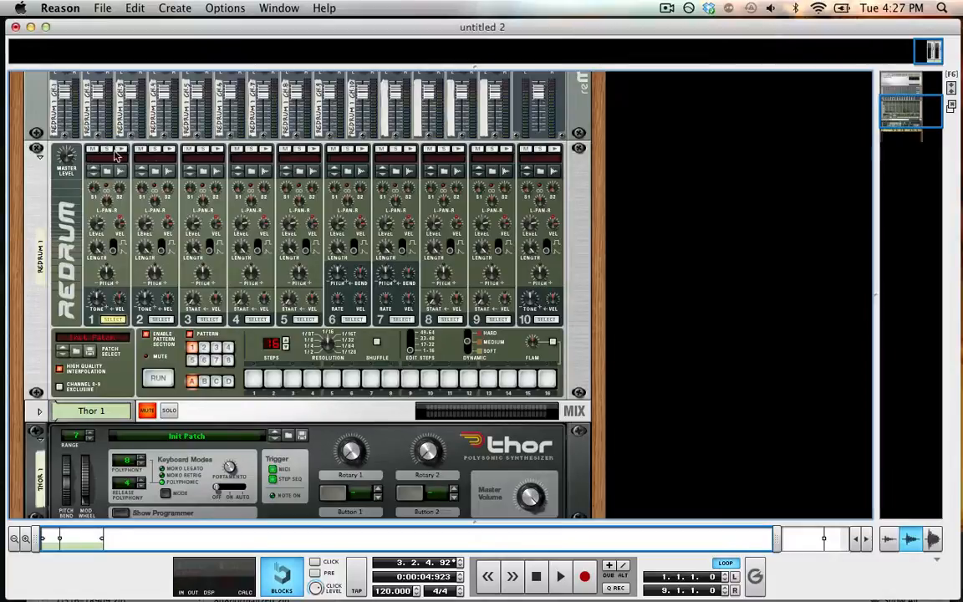
Step: Load VEH3 Kicks 010.wav from the VEH3 Kicks folder of Vengeance Essential House Vol.3 into Redrum channel 1
mouse_move(104, 226)
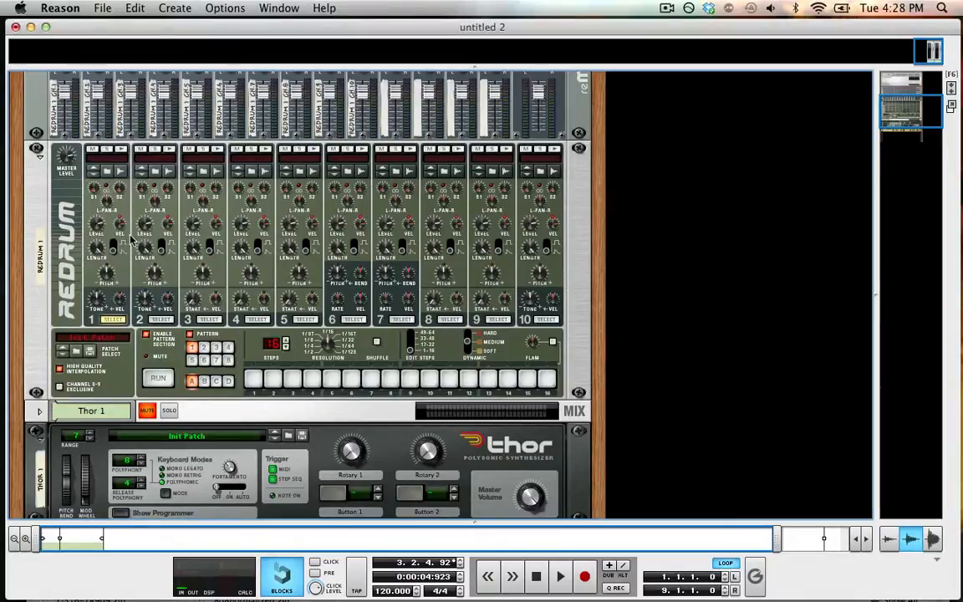
click(94, 172)
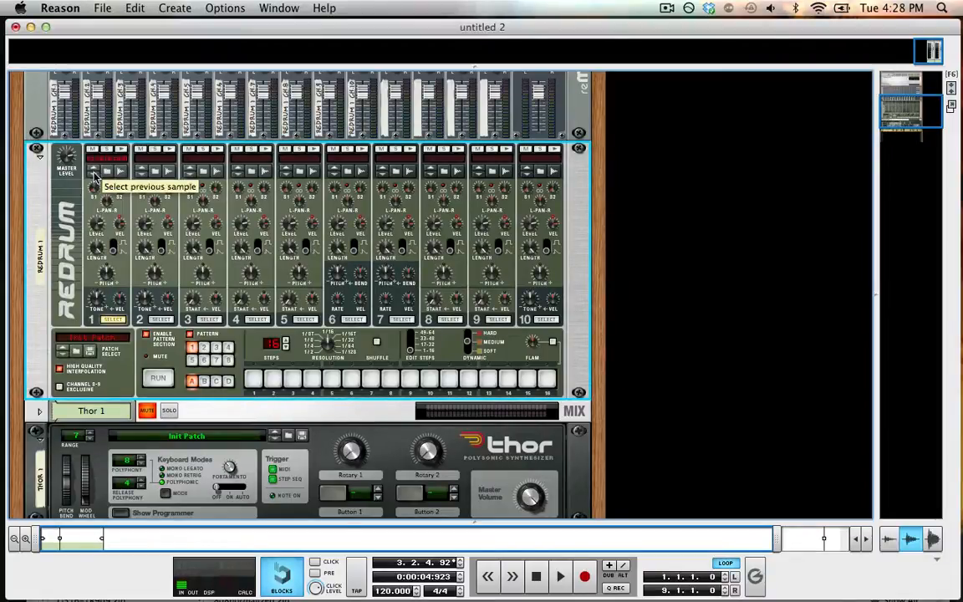
click(107, 171)
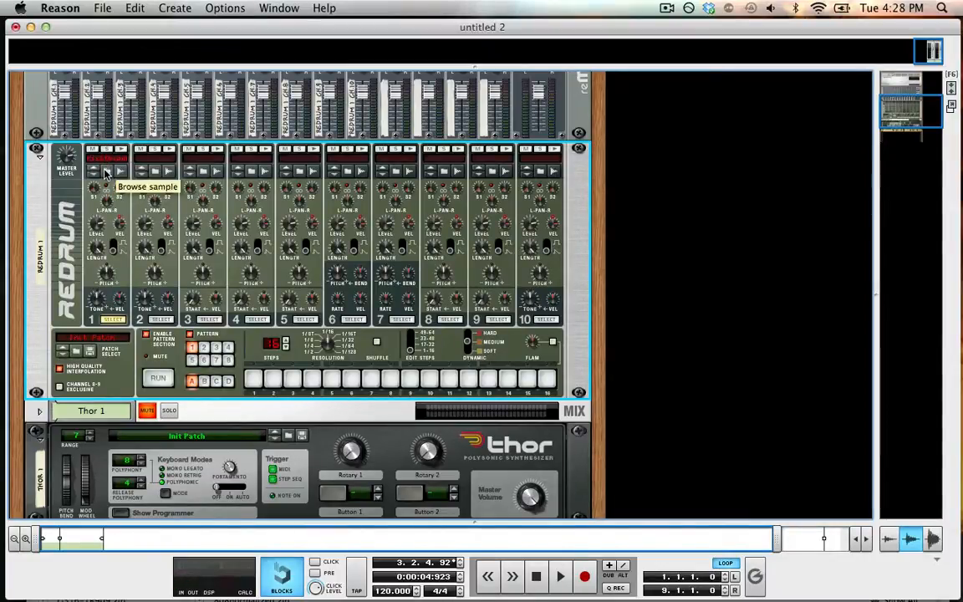
click(106, 173)
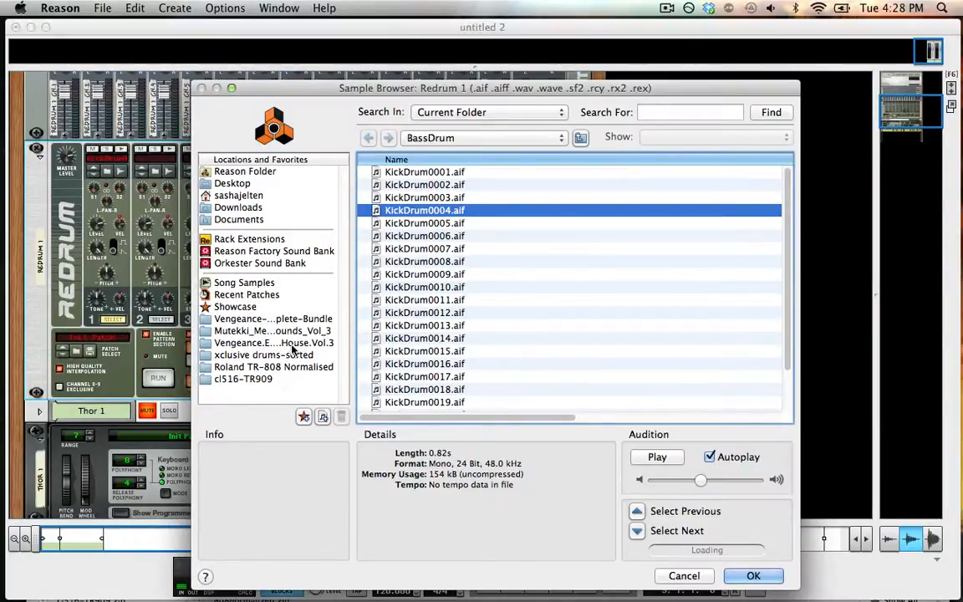
click(292, 343)
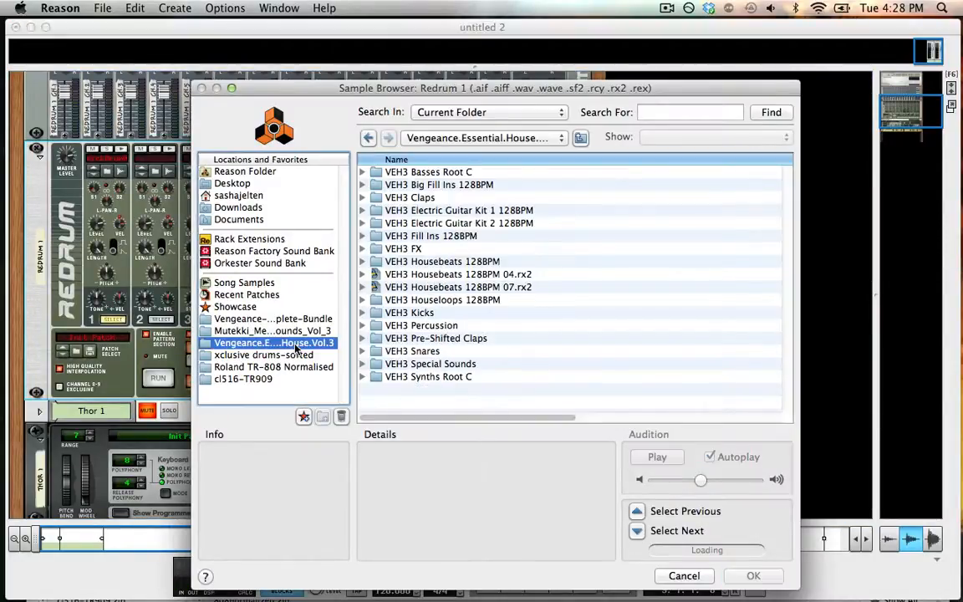
double_click(418, 313)
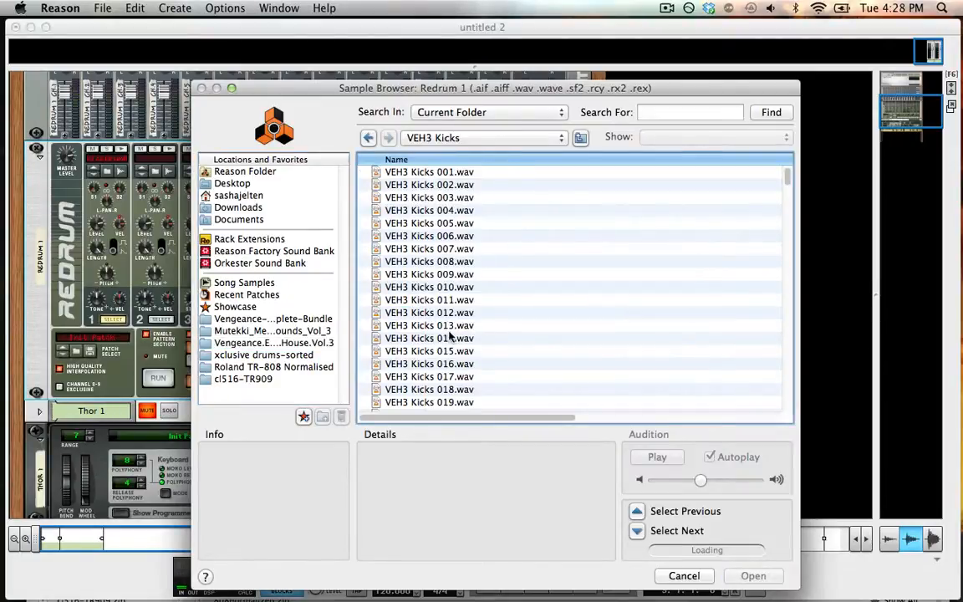
click(418, 287)
double_click(418, 287)
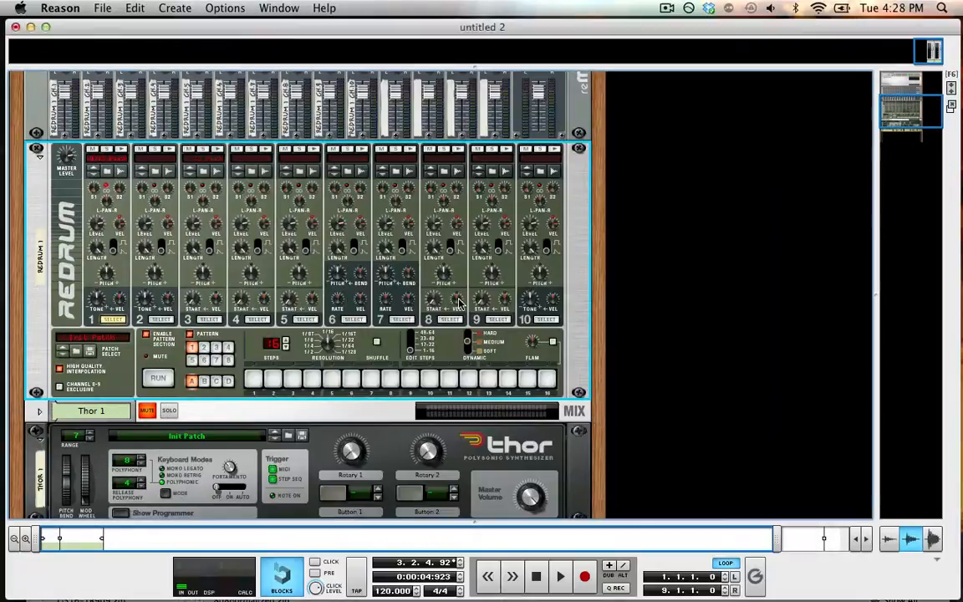
Step: Advance Redrum channel 1 to the next sample, VEH3 Kicks 011.wav, and audition it
click(96, 171)
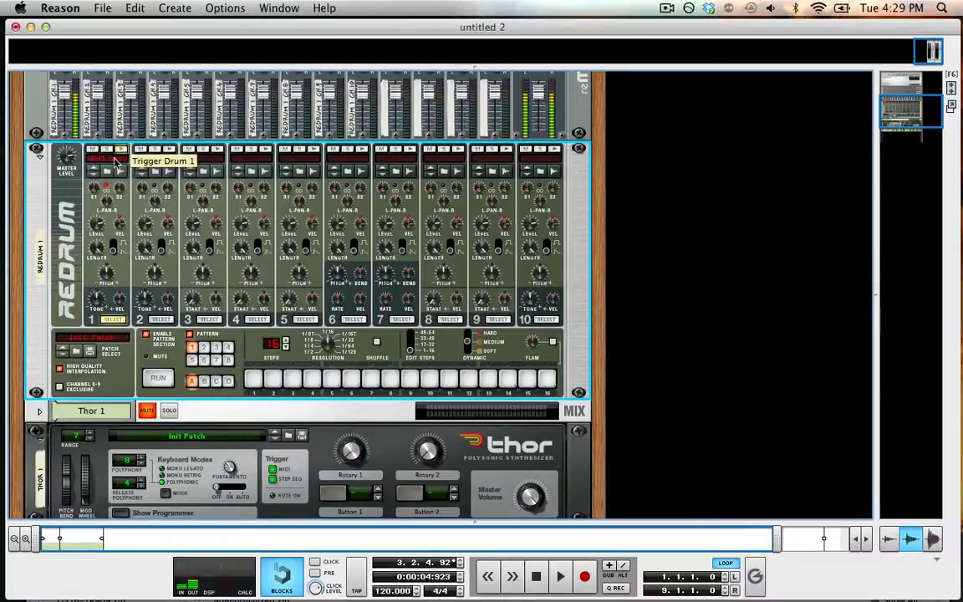
click(115, 161)
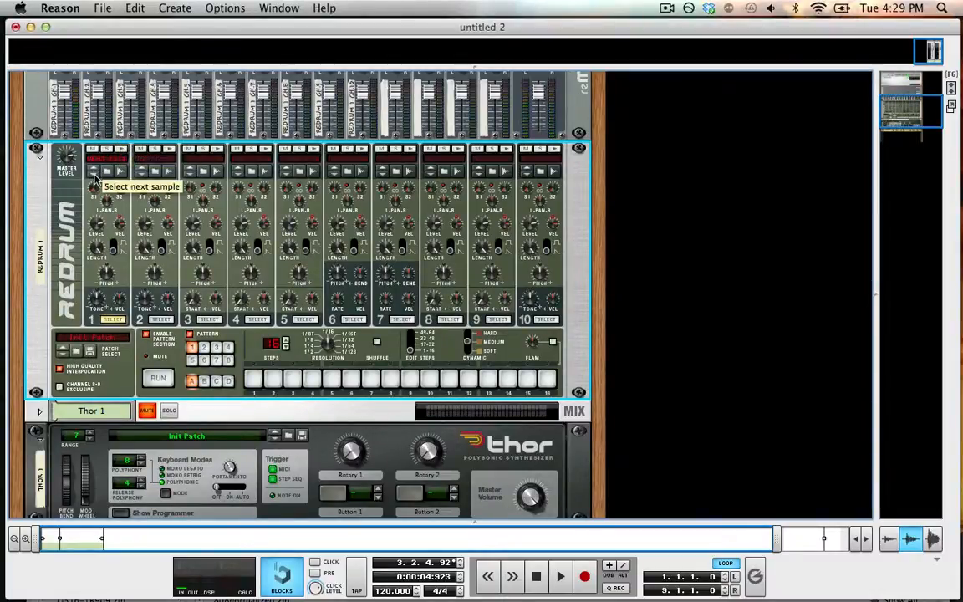
click(122, 150)
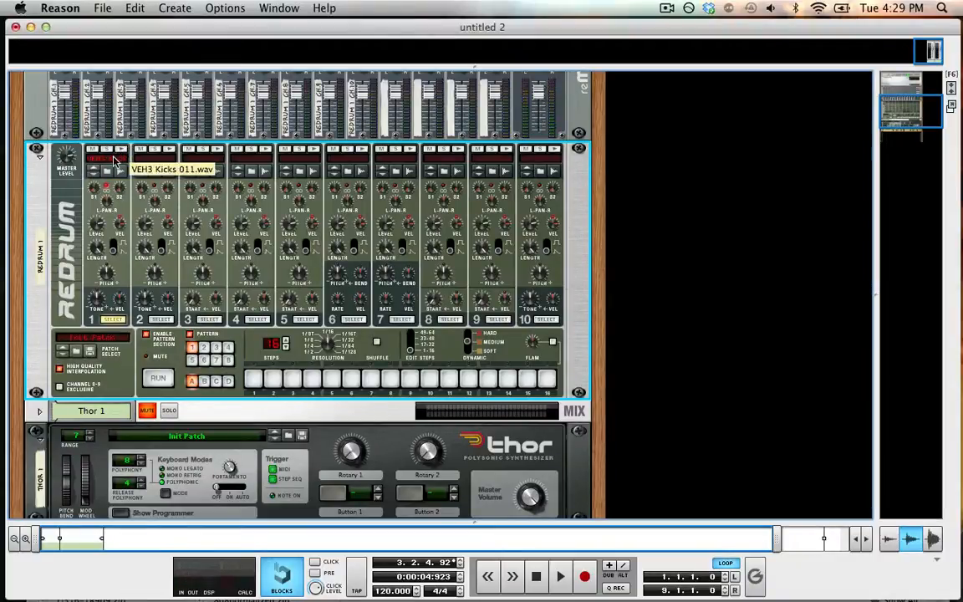
Step: Browse Redrum channel 1's list of VEH3 Kicks samples and audition the kick
click(114, 157)
click(73, 163)
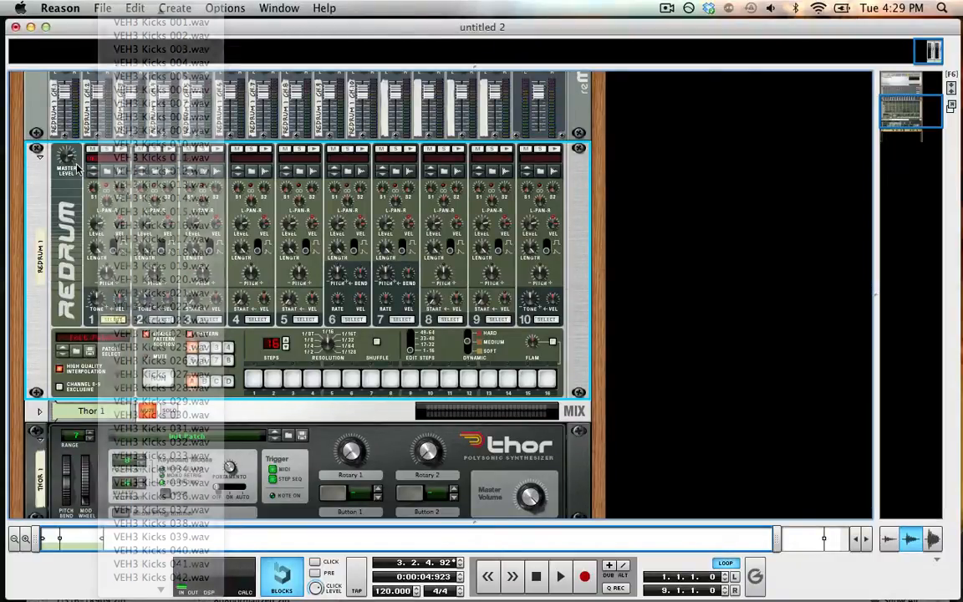
click(118, 157)
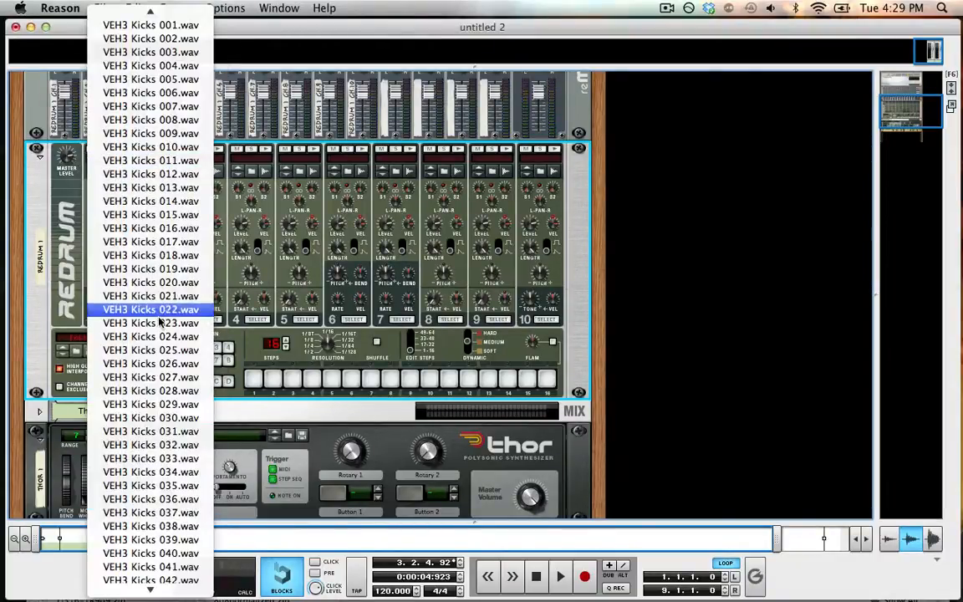
click(134, 173)
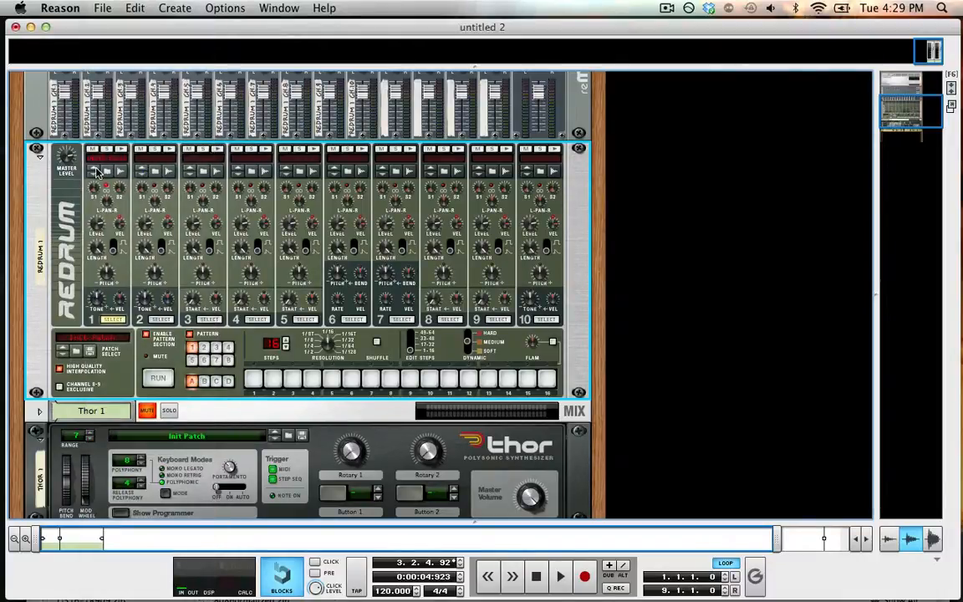
click(121, 153)
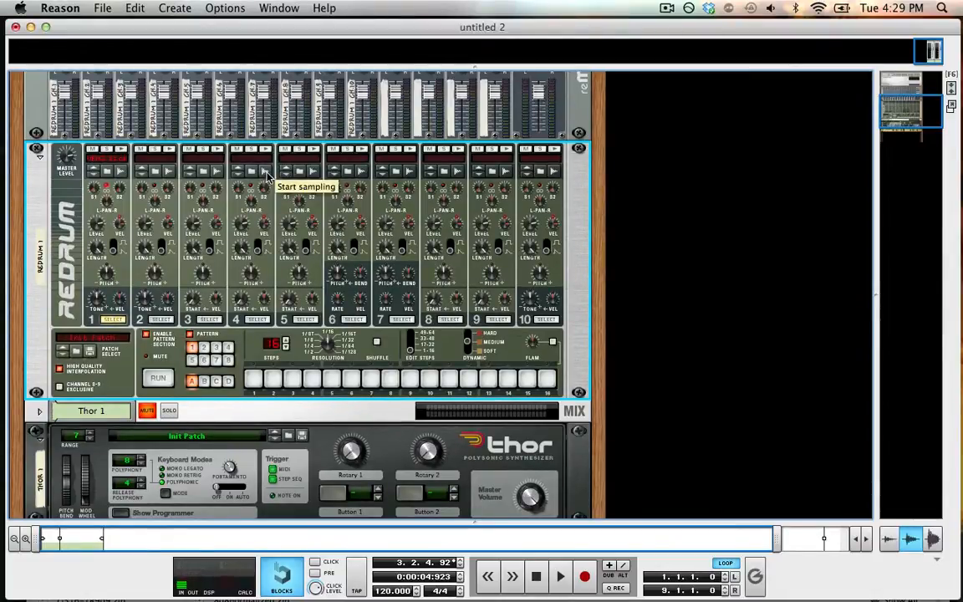
Step: Examine on the rear of the rack how the hardware interface's audio inputs are cabled to the sampling input
scroll(268, 178, up, 2)
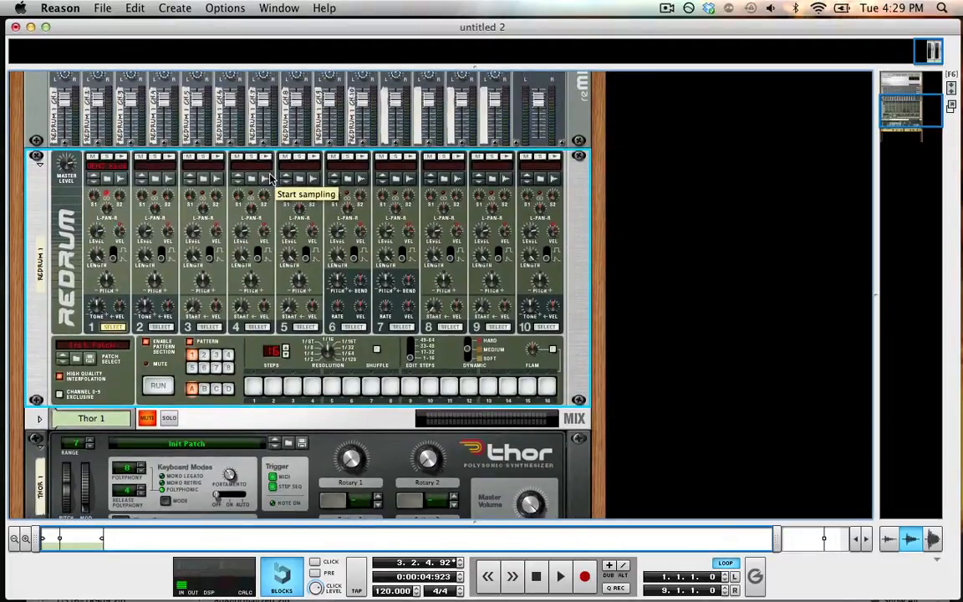
scroll(260, 180, up, 10)
key(Tab)
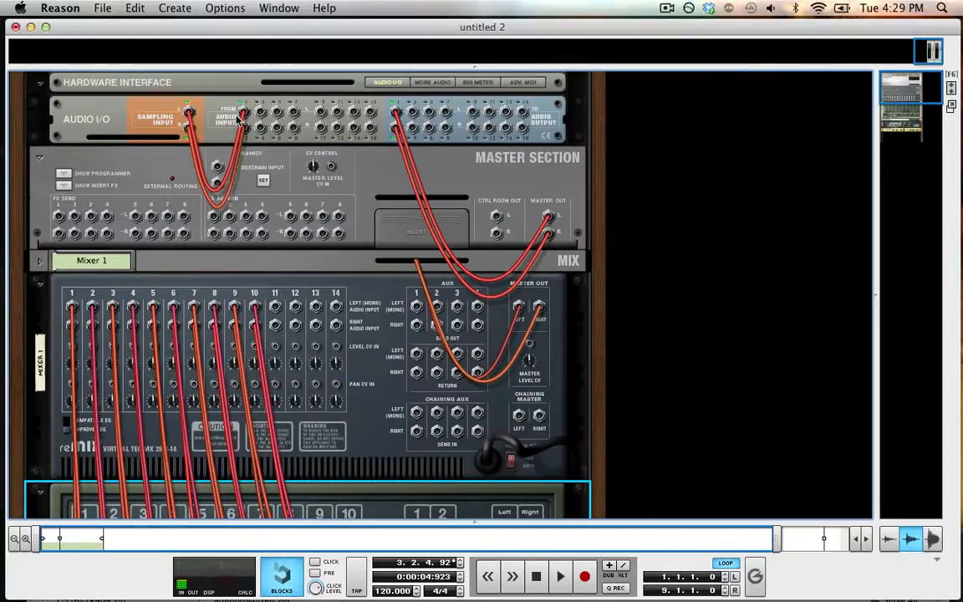
key(Tab)
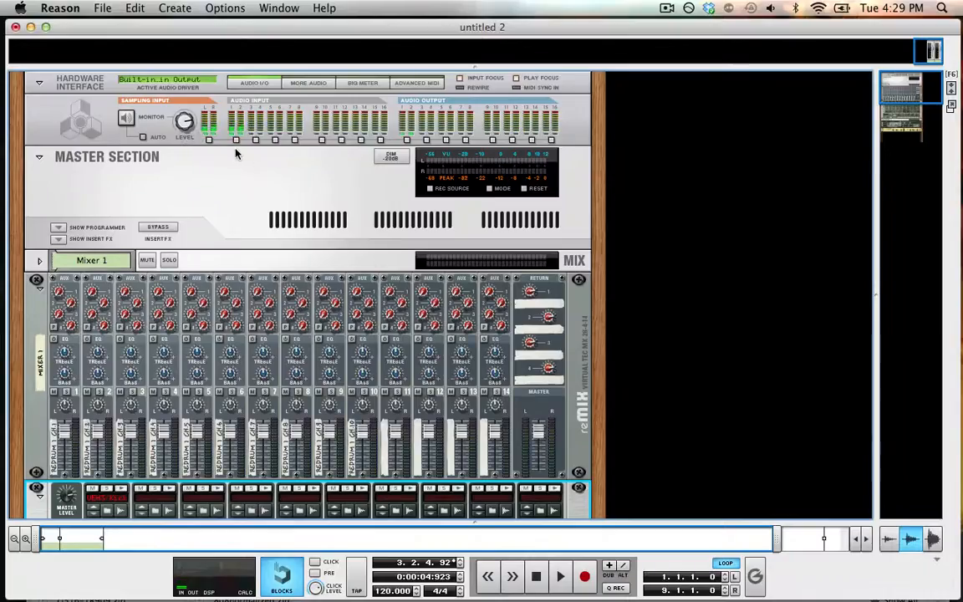
scroll(236, 153, down, 10)
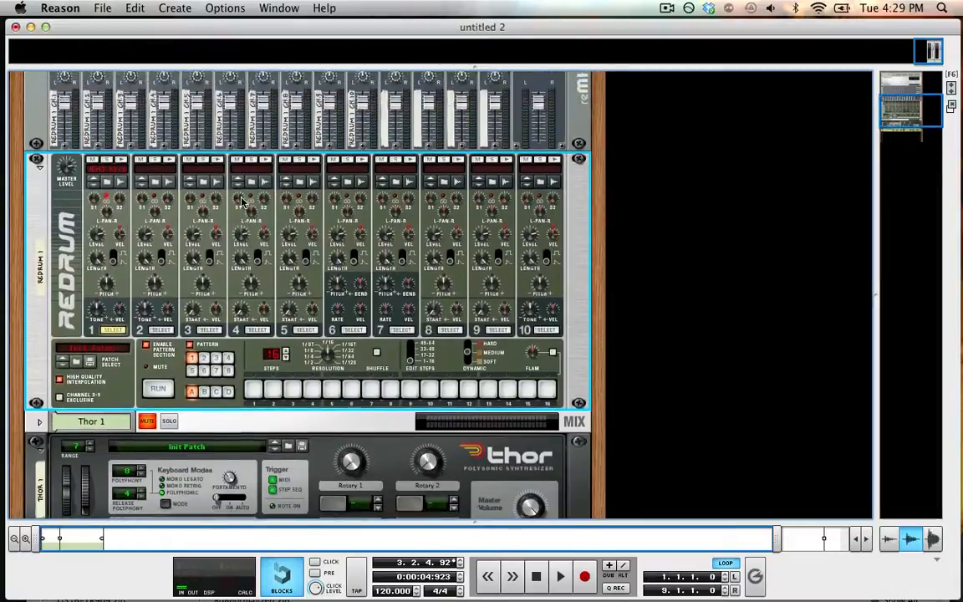
scroll(242, 201, up, 1)
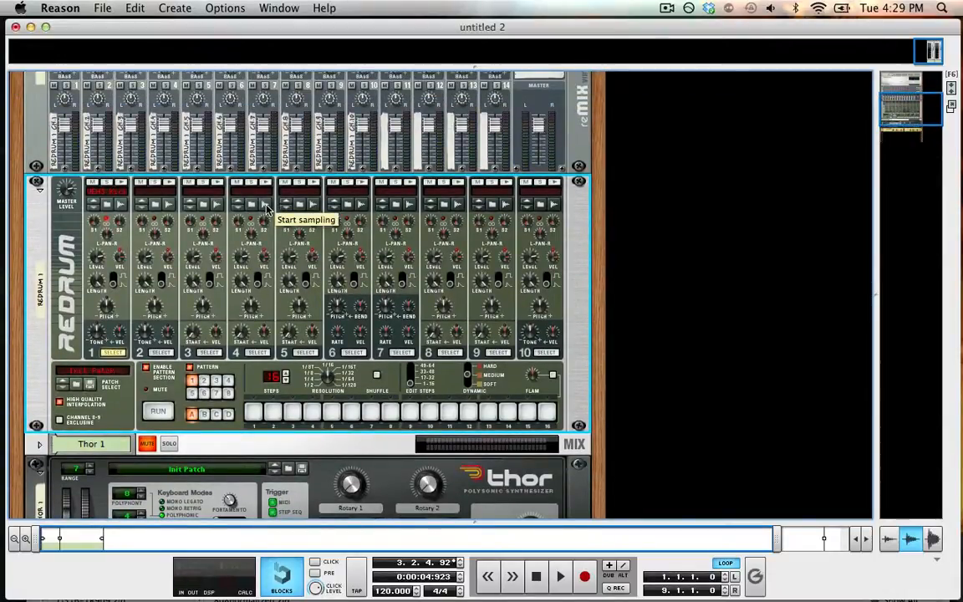
Step: Record a sample into Redrum channel 4, crop it to the section from about 0.7 to 4.7 s, save it and audition it
click(265, 210)
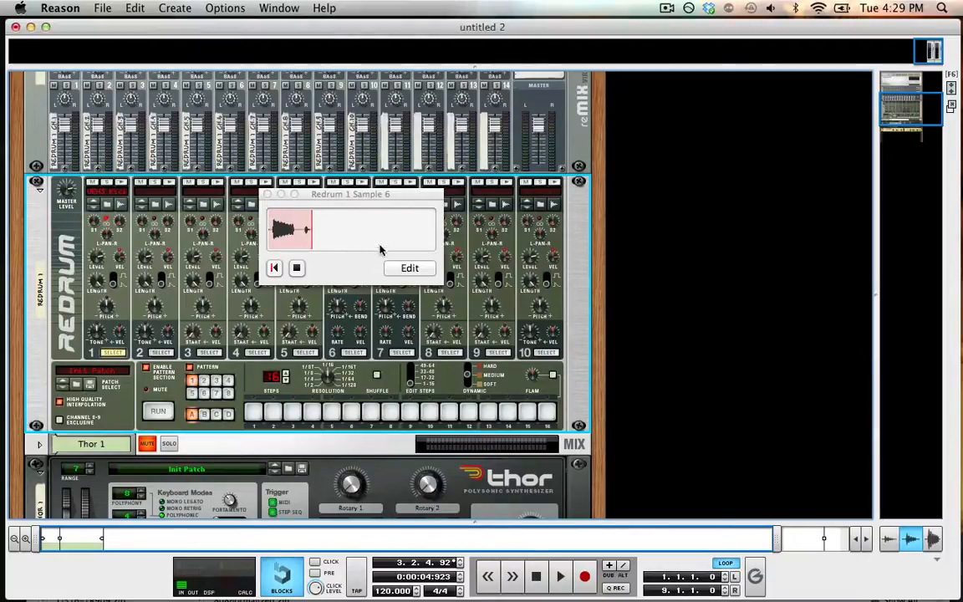
click(407, 267)
drag(423, 267, 152, 271)
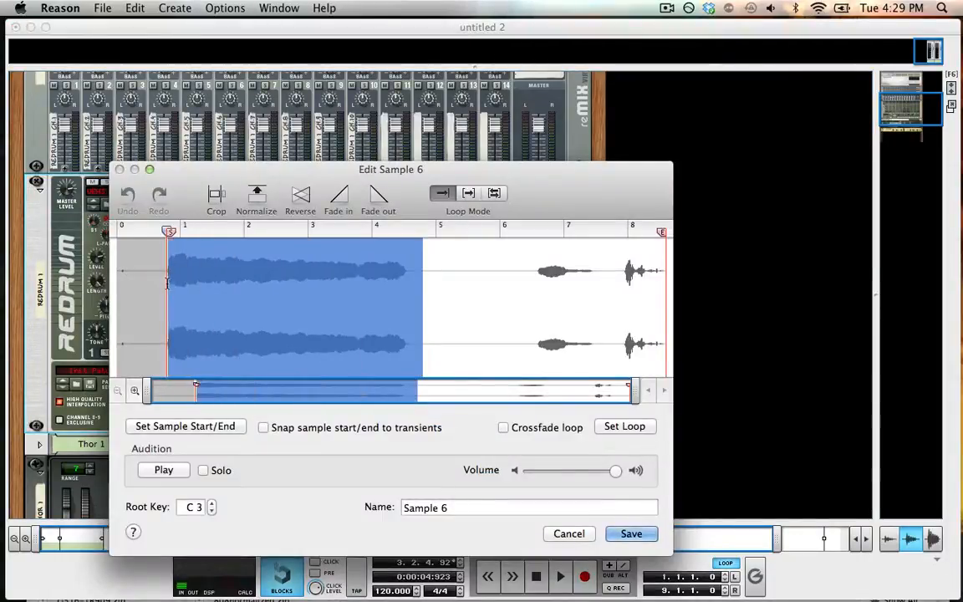
click(216, 196)
click(631, 533)
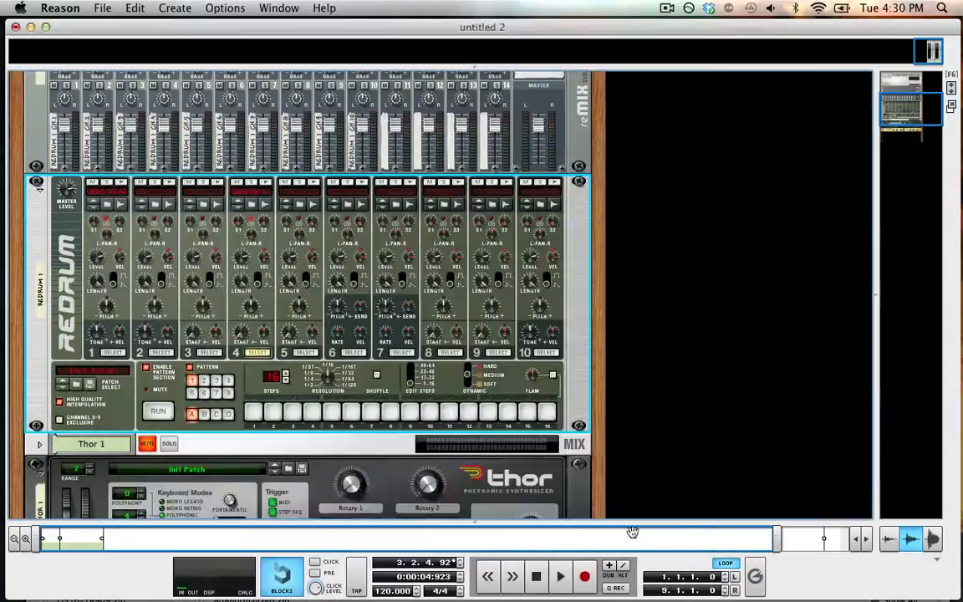
click(265, 188)
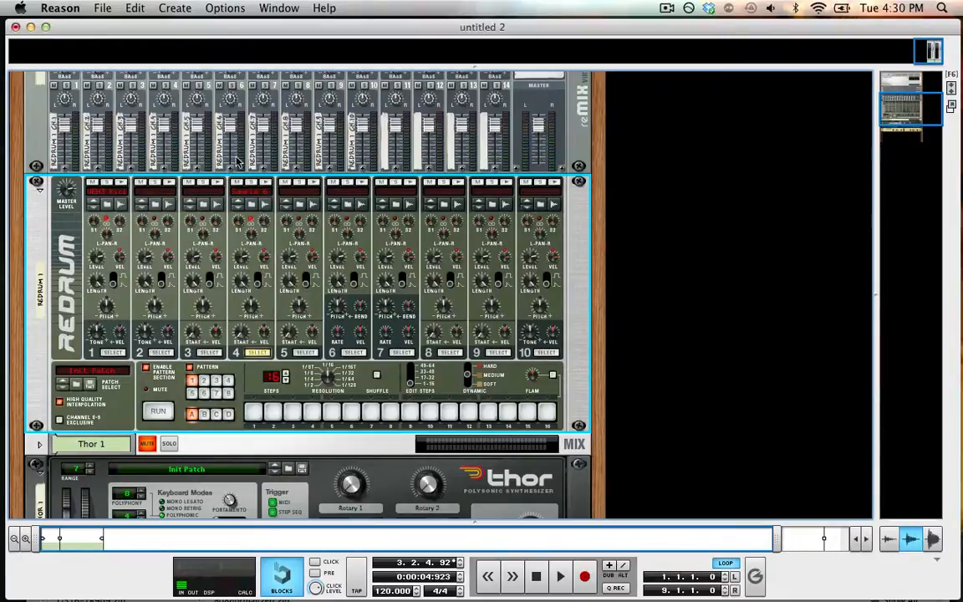
Step: Inspect channel 4's recorded sample in the sample editor and leave the editor without altering the sample
click(259, 195)
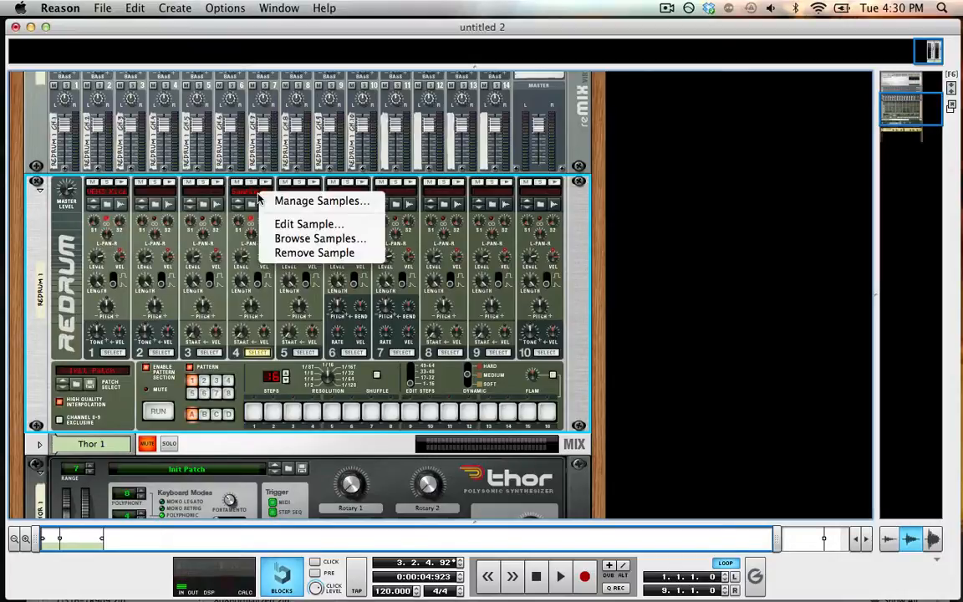
click(290, 227)
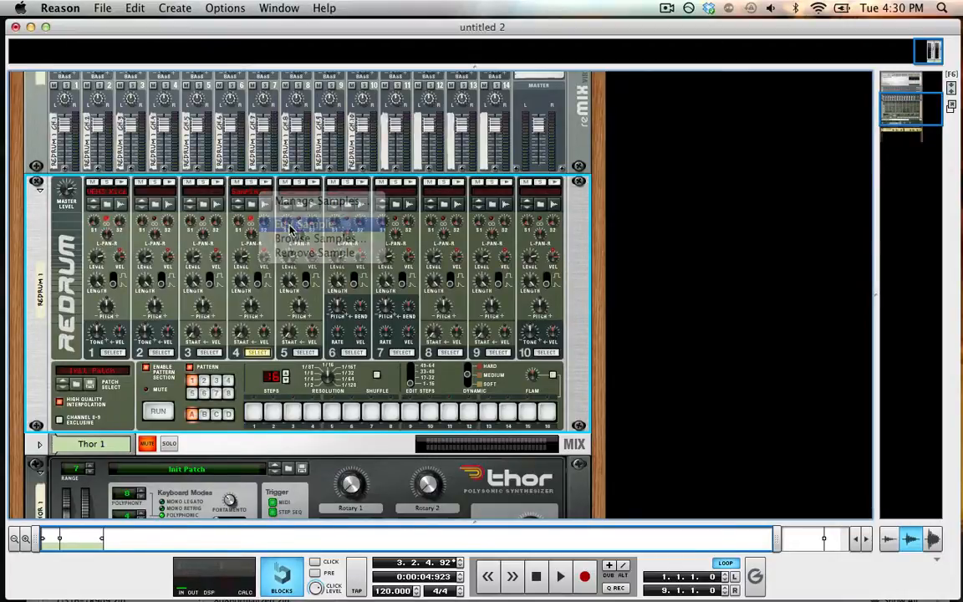
click(626, 533)
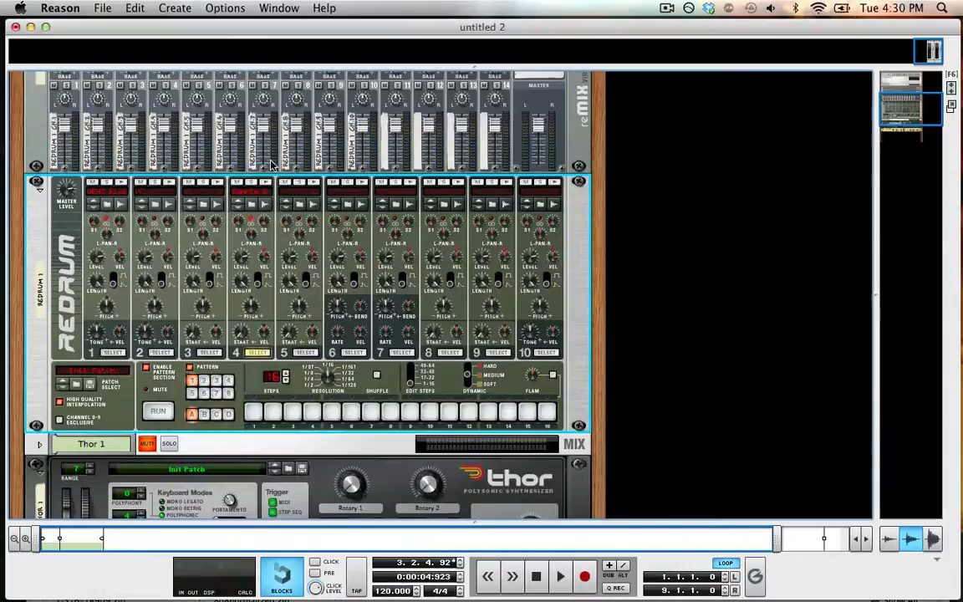
click(261, 207)
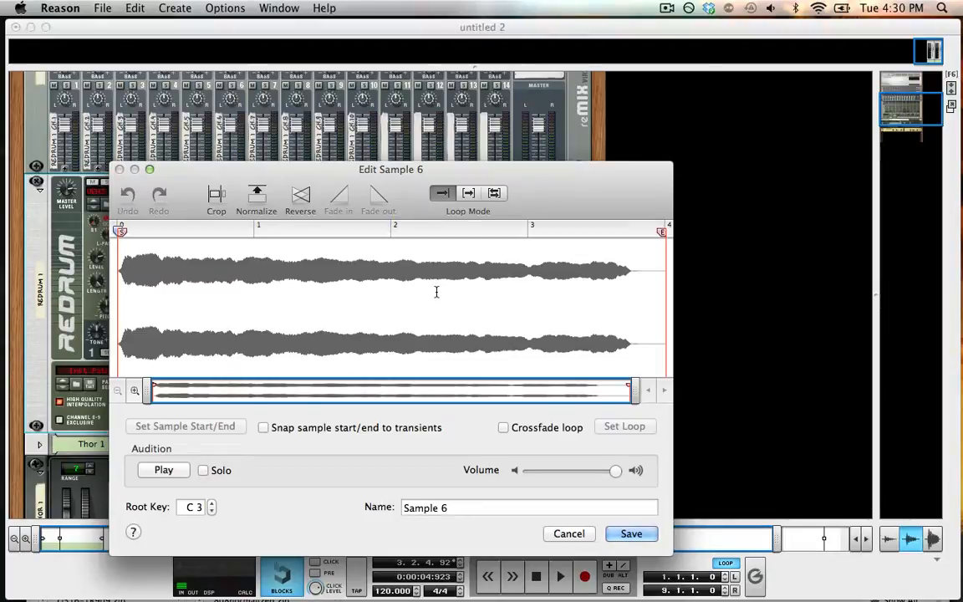
click(562, 533)
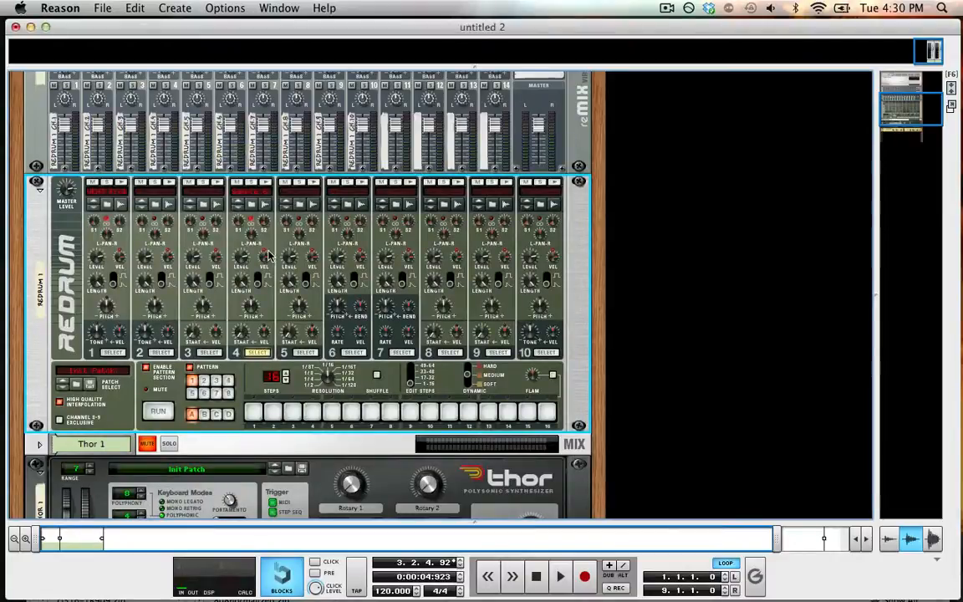
Step: Audition channel 1's kick and load VEH3 Snares 004.wav from the Vengeance Essential House Vol.3 snares folder into Redrum channel 2
mouse_move(260, 255)
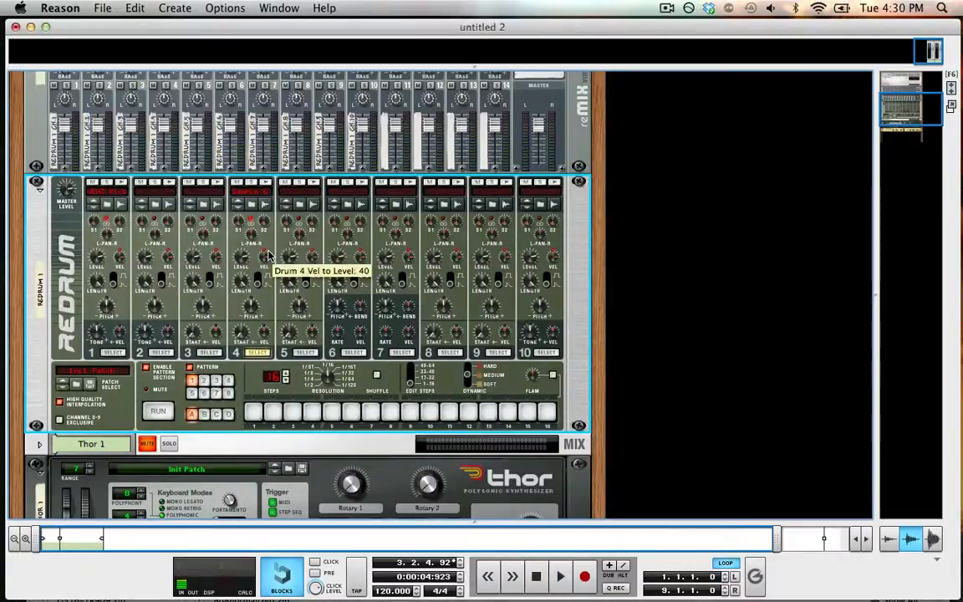
click(122, 182)
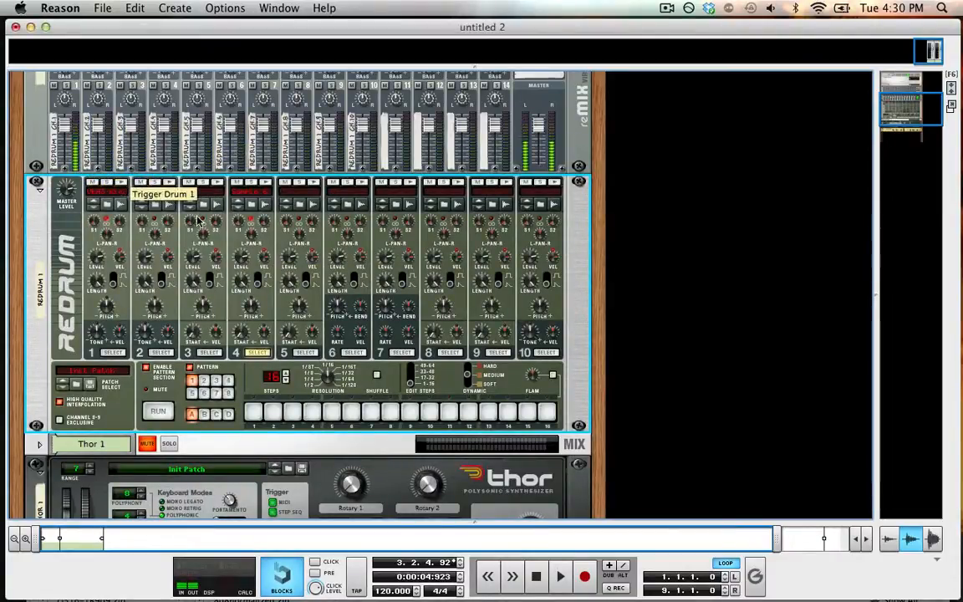
click(155, 204)
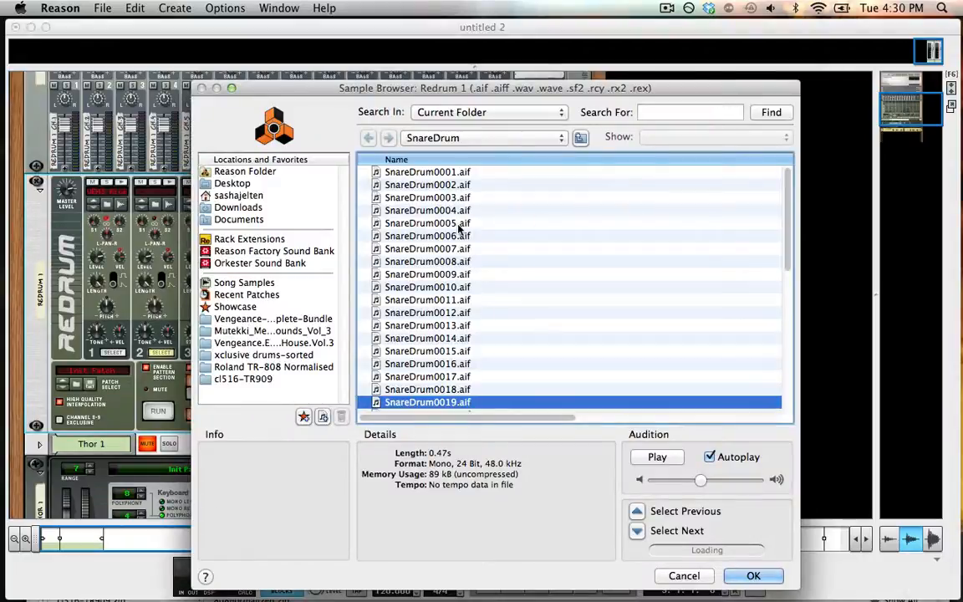
click(289, 345)
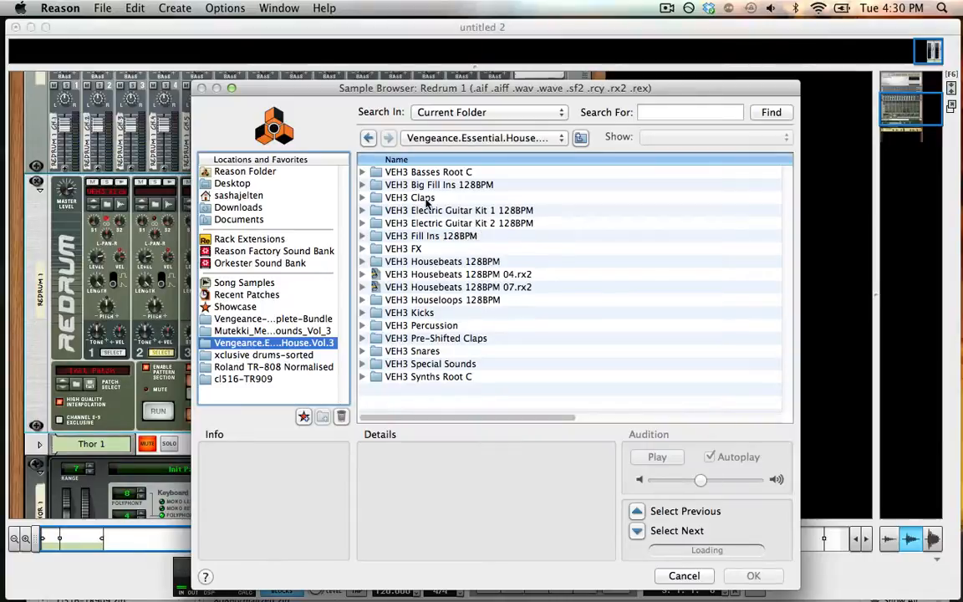
click(424, 314)
double_click(418, 352)
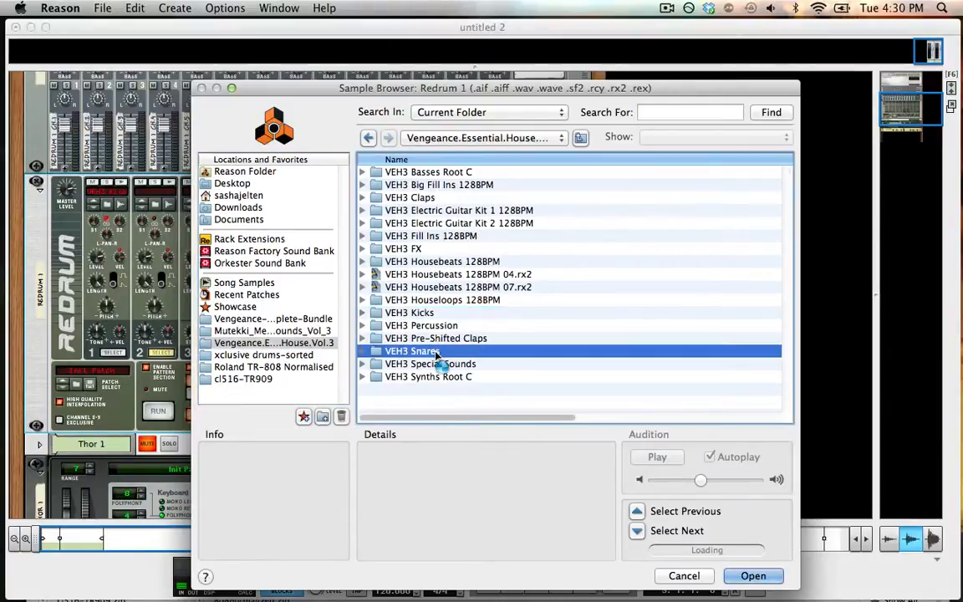
click(458, 211)
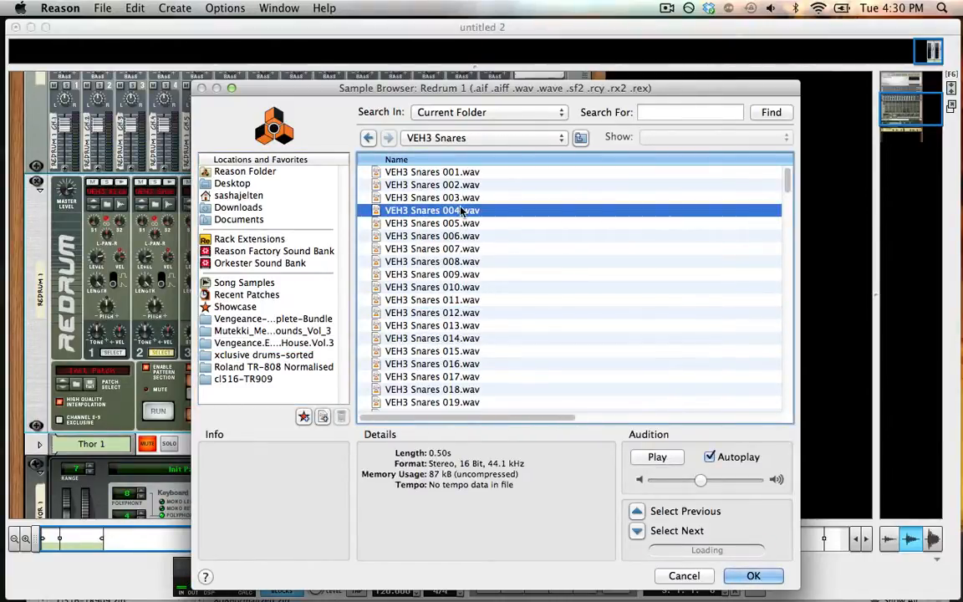
click(459, 199)
double_click(461, 211)
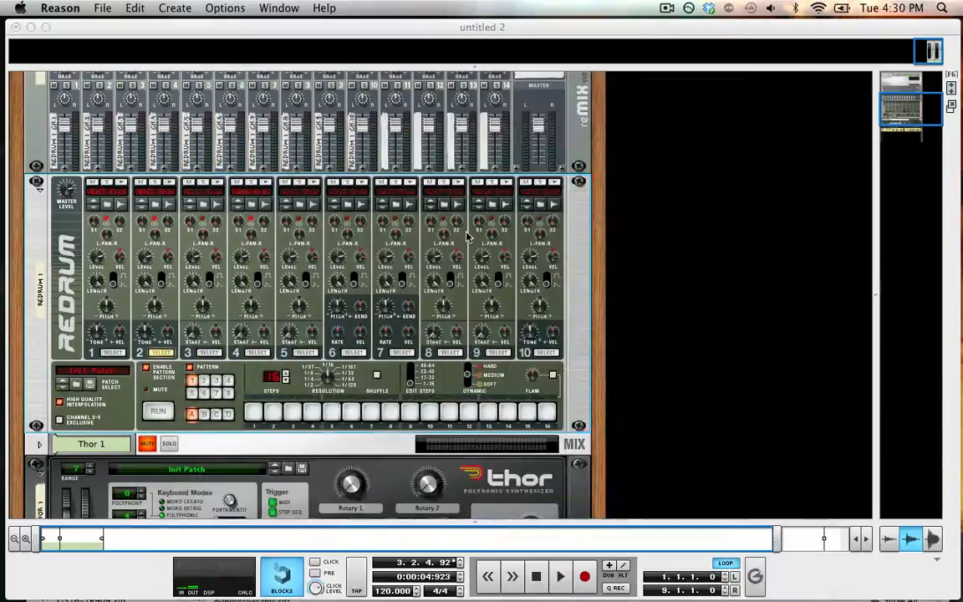
Step: Start the Redrum pattern and program channel 1's kick on steps 1, 5, 9 and 13
click(110, 355)
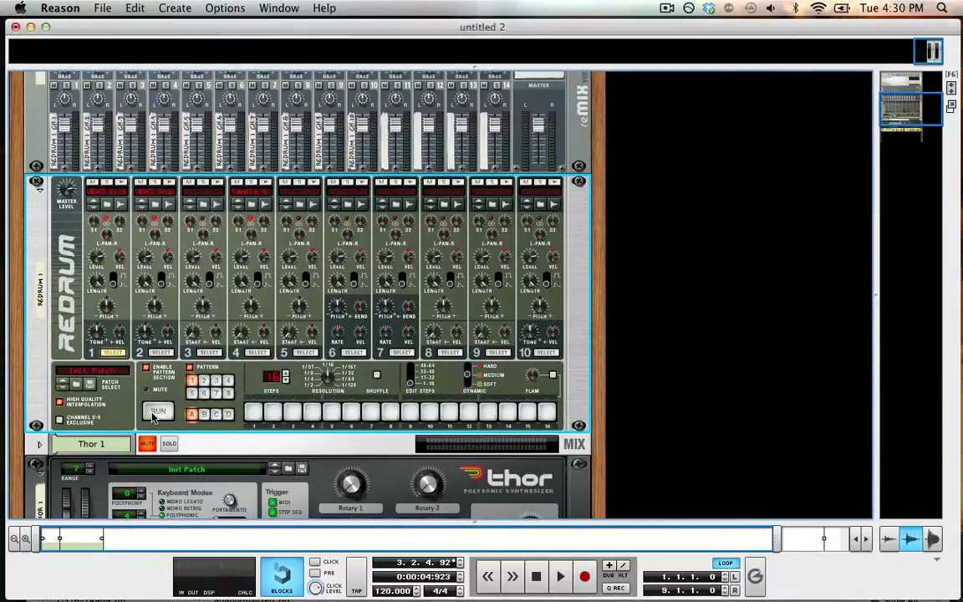
click(158, 412)
click(253, 412)
click(331, 413)
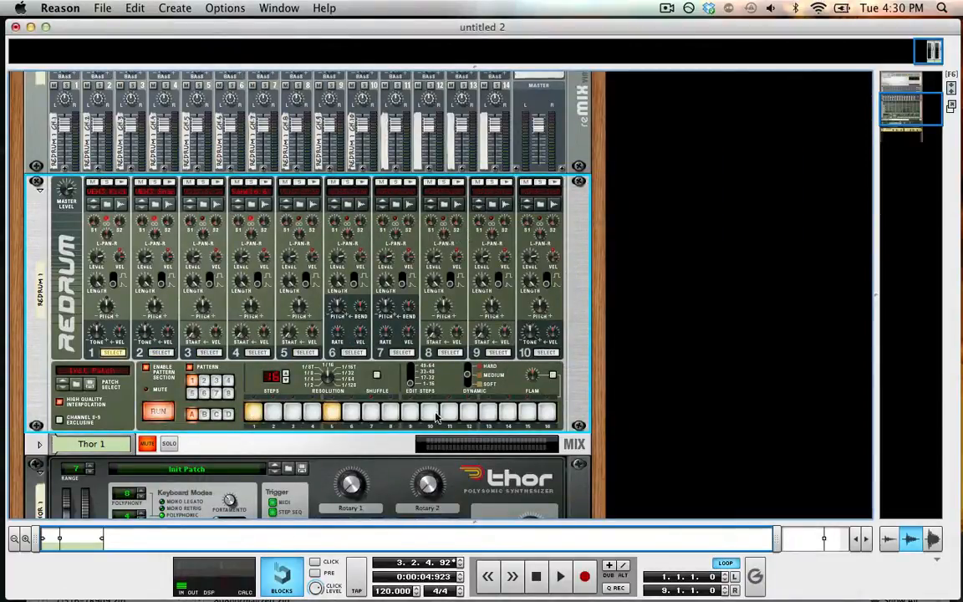
click(410, 412)
click(489, 411)
Step: Program Redrum channel 2's snare on steps 5 and 13
click(158, 353)
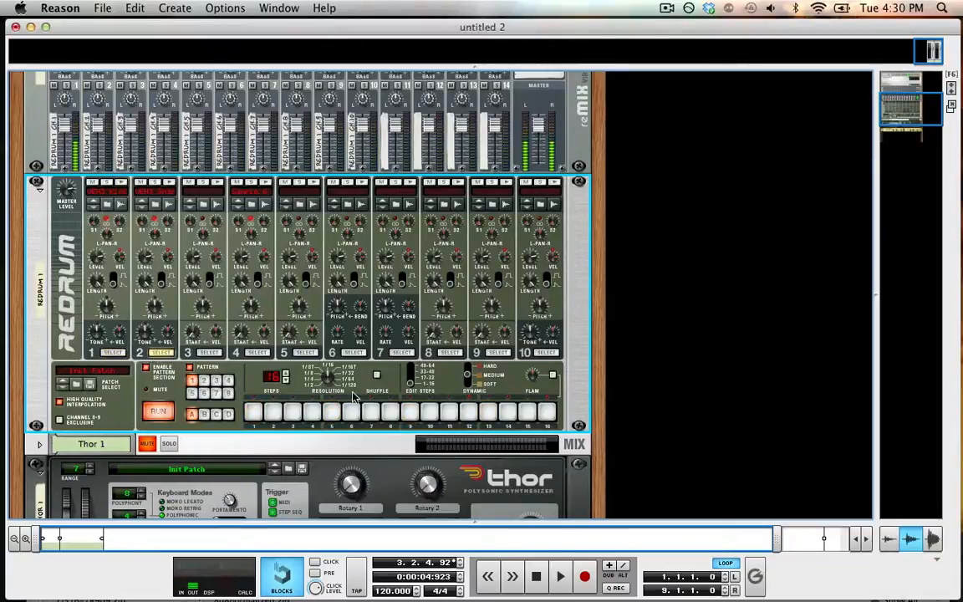
click(332, 411)
click(489, 411)
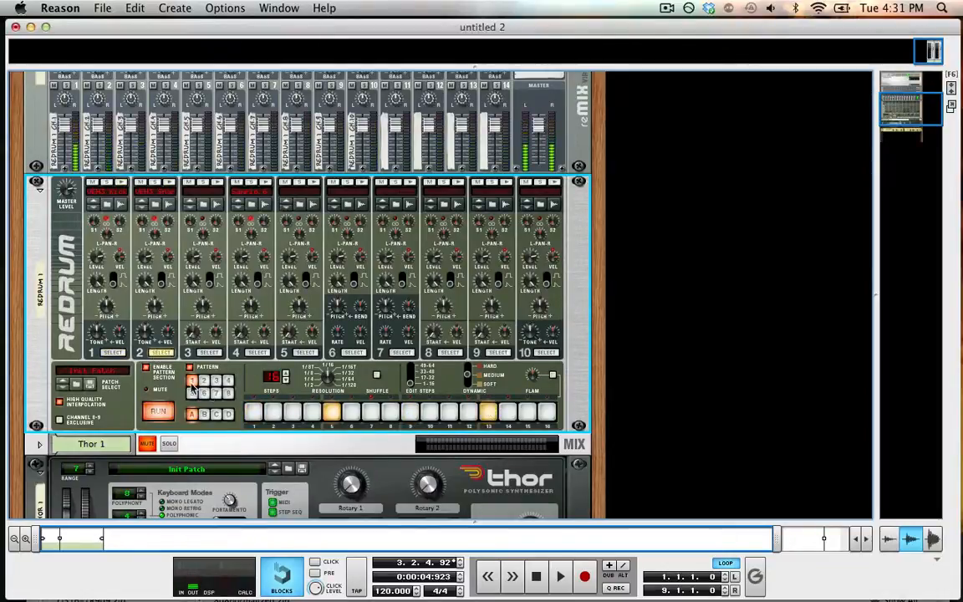
Step: Set the song tempo to 128 BPM and audition the Redrum pattern at that speed
click(158, 411)
drag(375, 587, 387, 562)
click(157, 413)
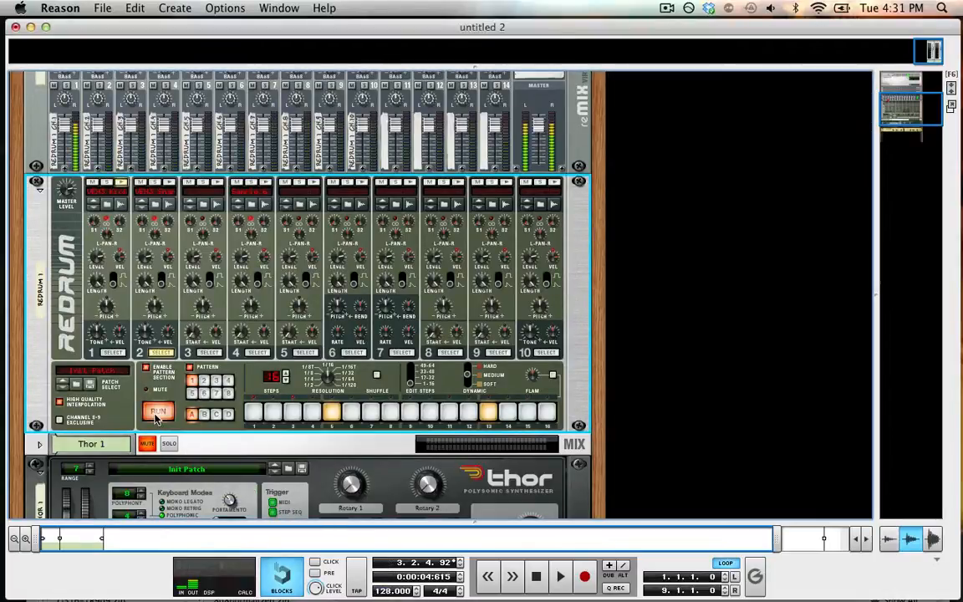
click(157, 412)
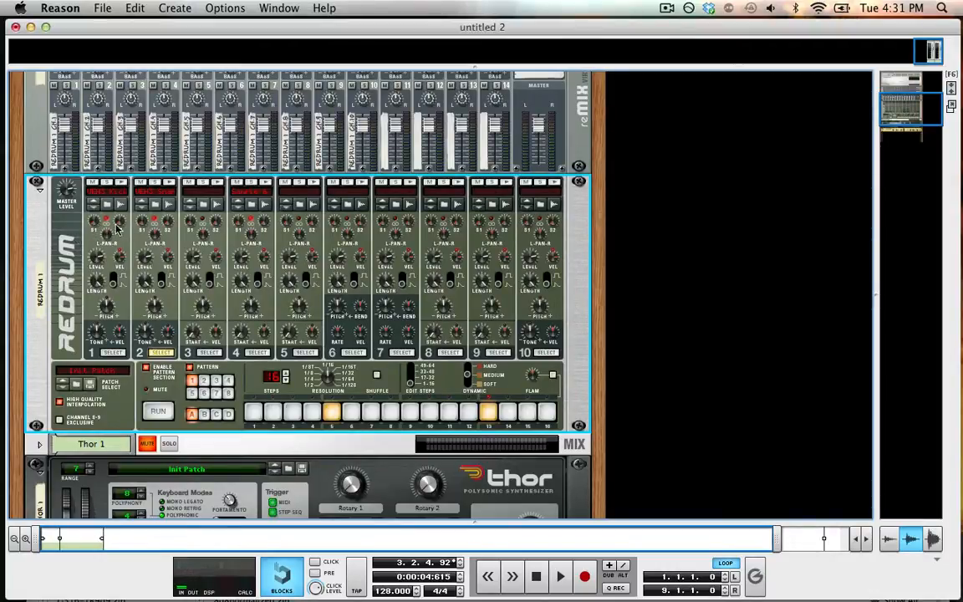
Step: Examine how the Send 1 and Send 2 knobs of the Redrum channels relate to the Send Out jacks on its rear
key(Tab)
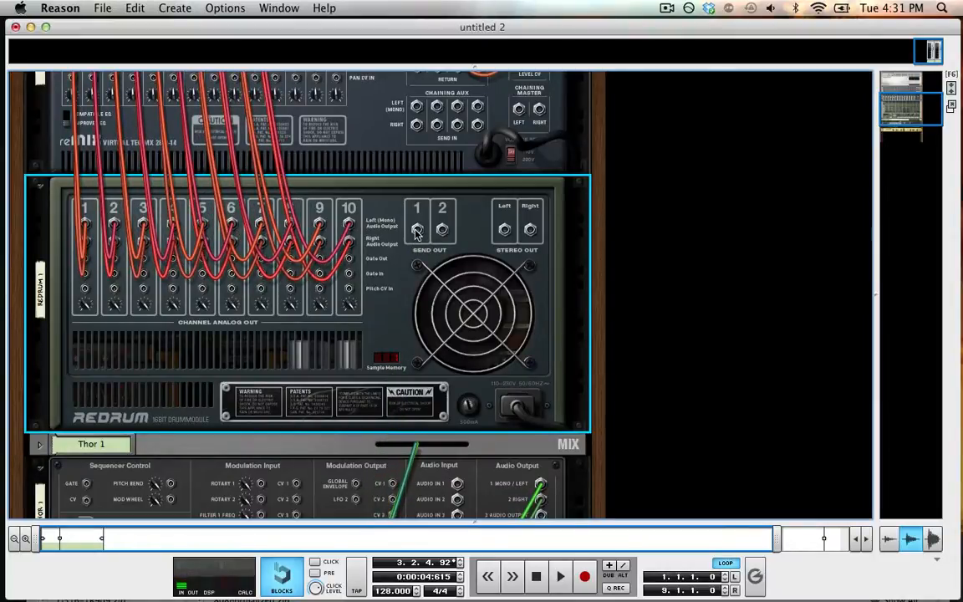
key(Tab)
key(Tab)
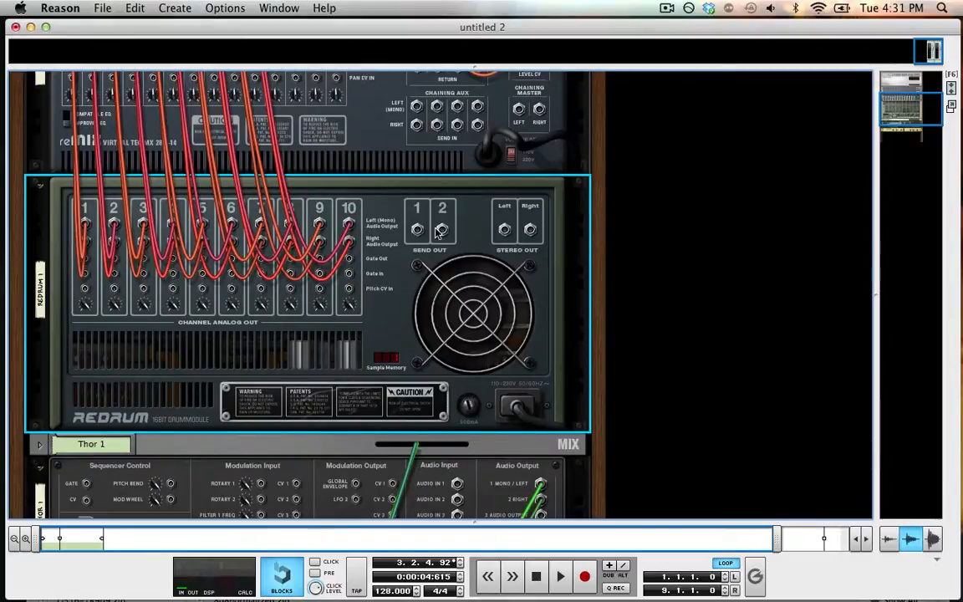
key(Tab)
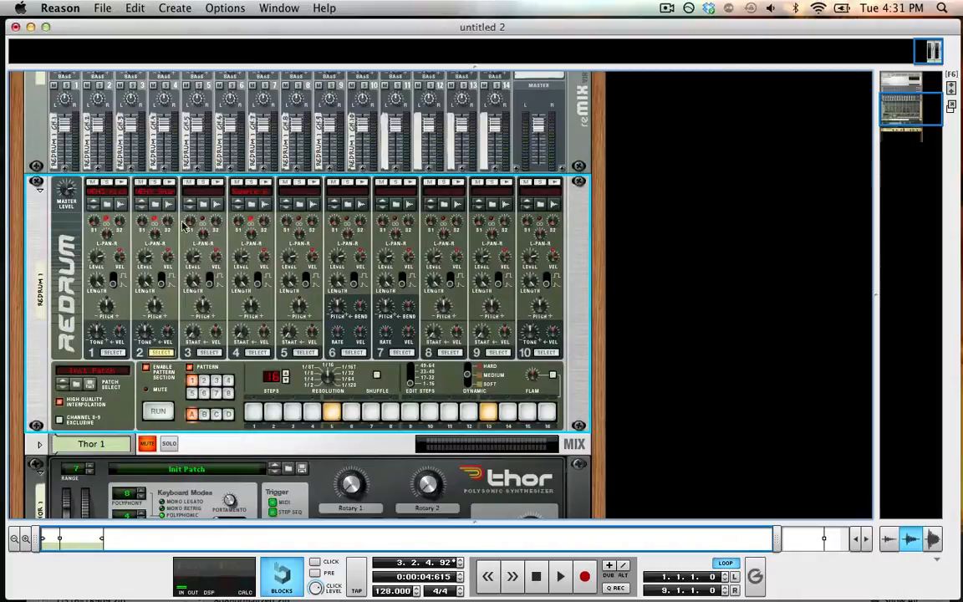
key(Tab)
key(Tab)
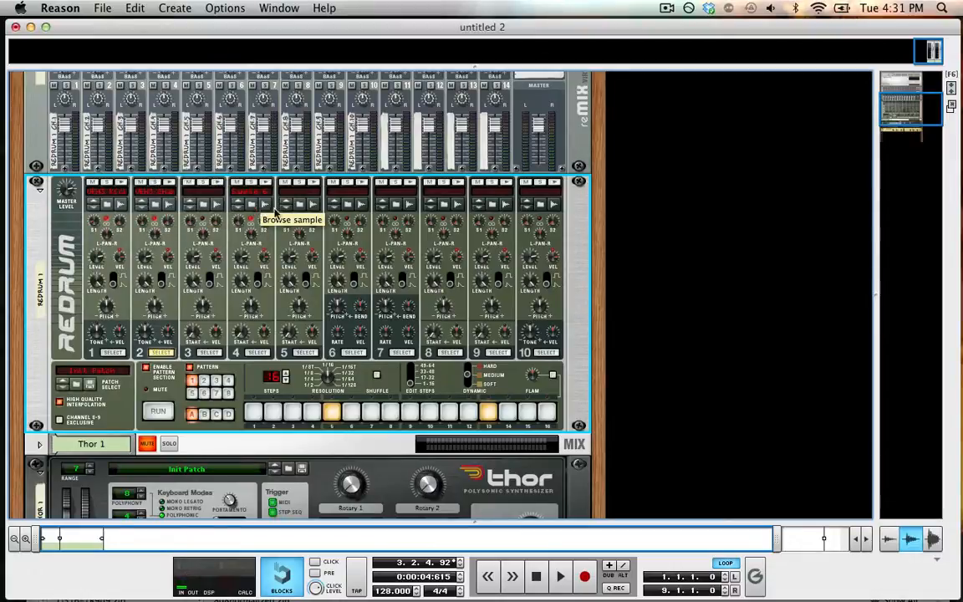
key(Tab)
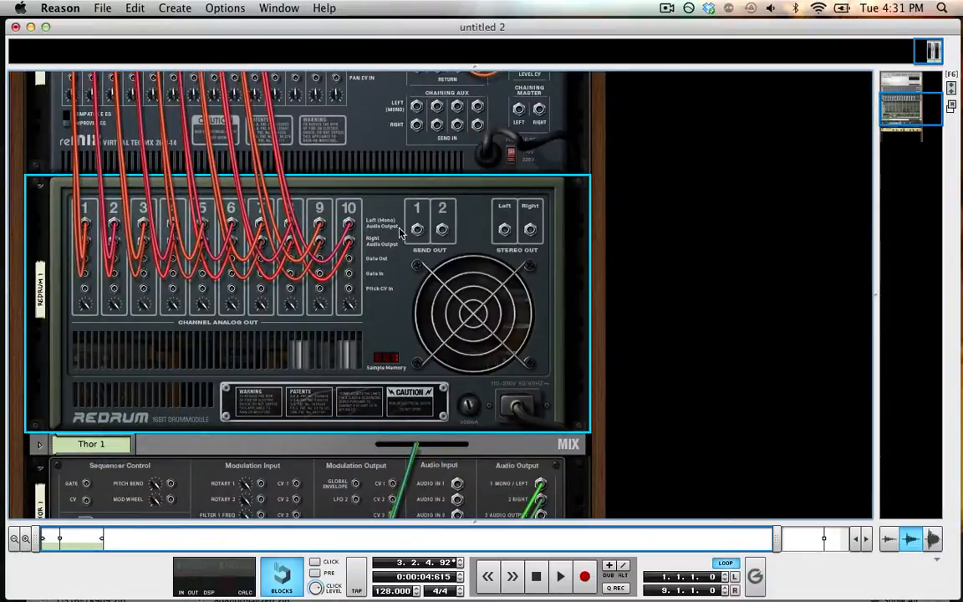
key(Tab)
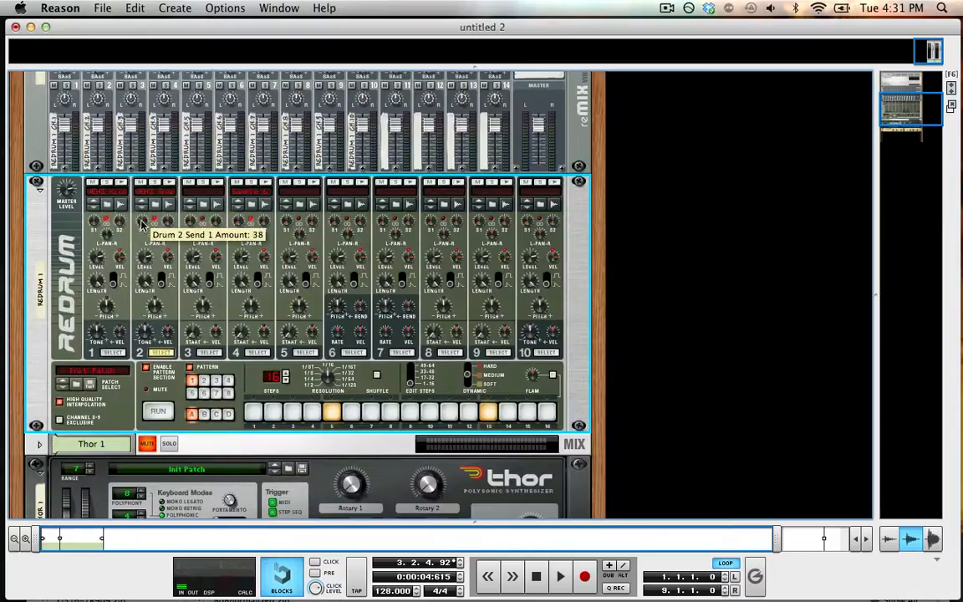
Step: Cable Redrum's Send Out 1 to the left Sidechain In of the MClass Compressor below Thor
key(Tab)
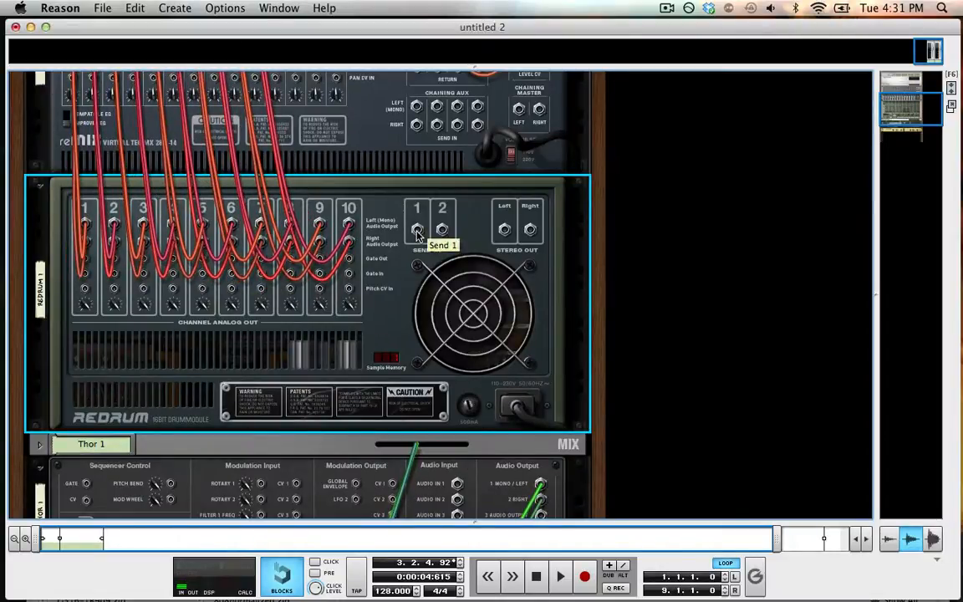
scroll(406, 260, down, 4)
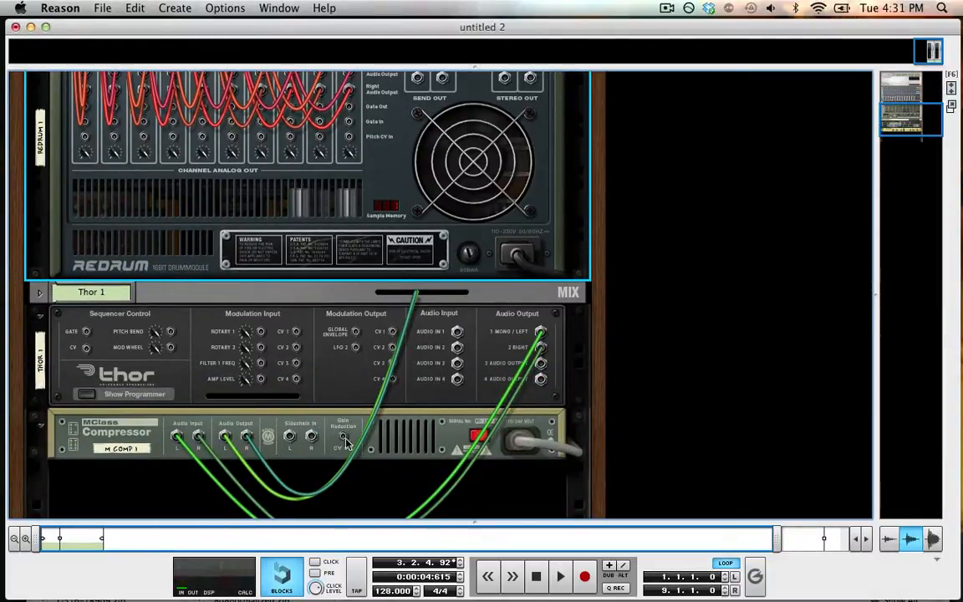
click(306, 450)
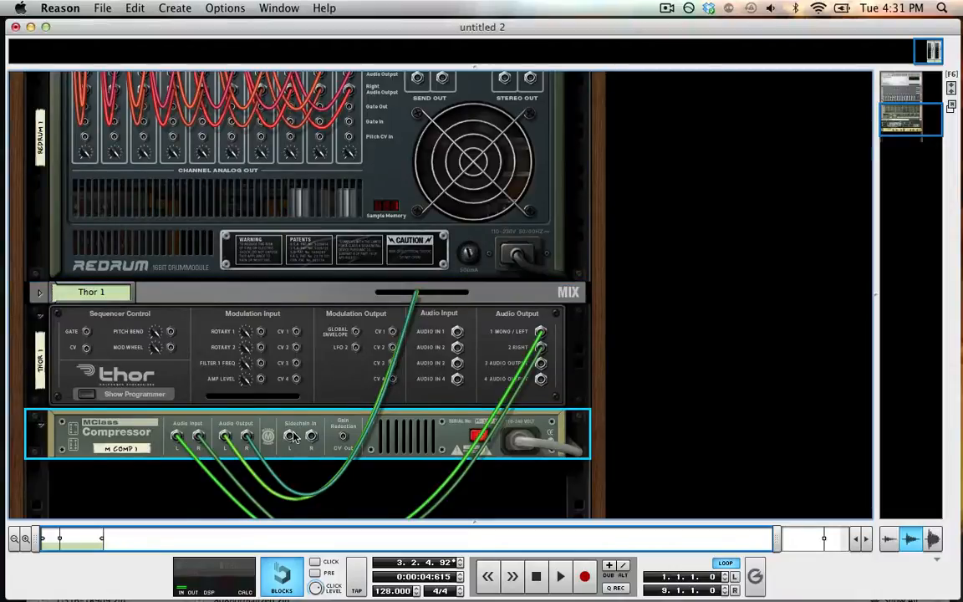
scroll(404, 188, up, 1)
drag(418, 132, 293, 482)
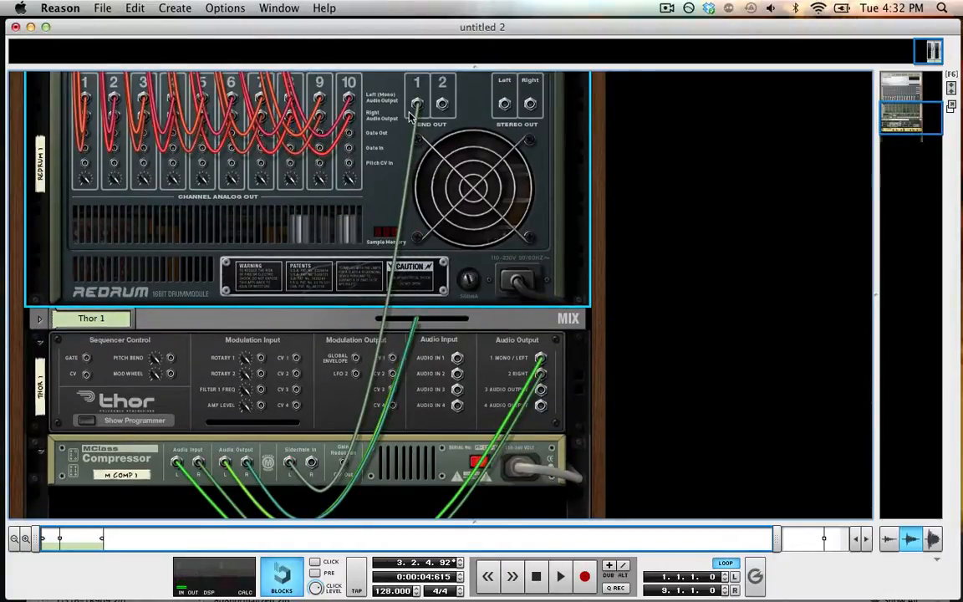
Step: Unmute Thor 1 and audition the song from the start with the drum pattern running
key(Tab)
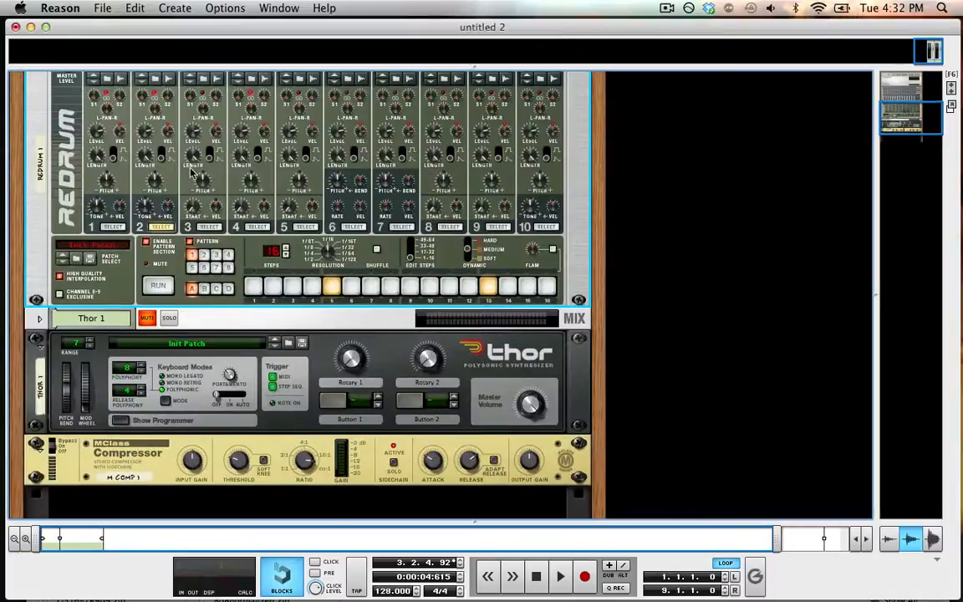
scroll(192, 172, up, 3)
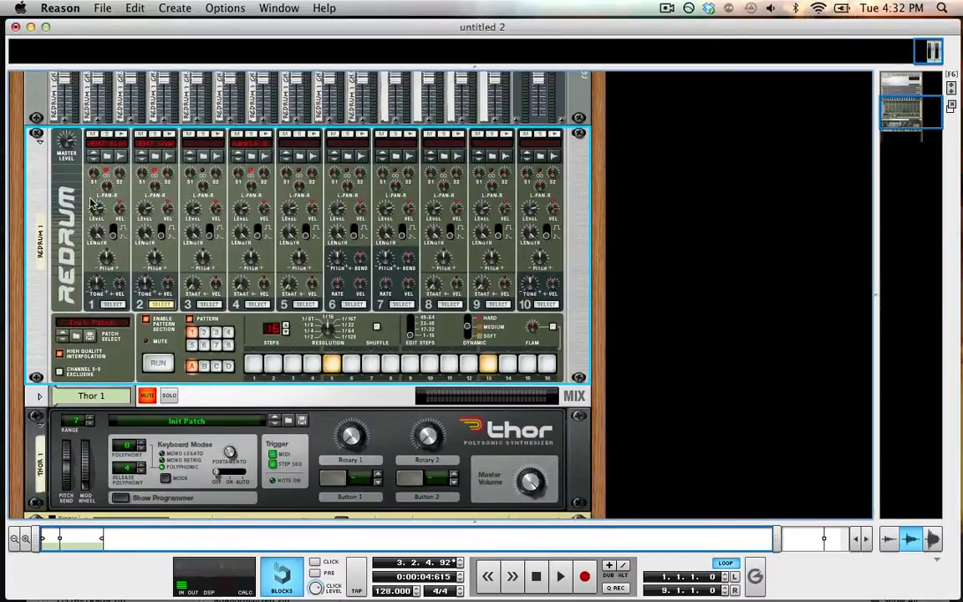
scroll(94, 203, down, 1)
click(147, 359)
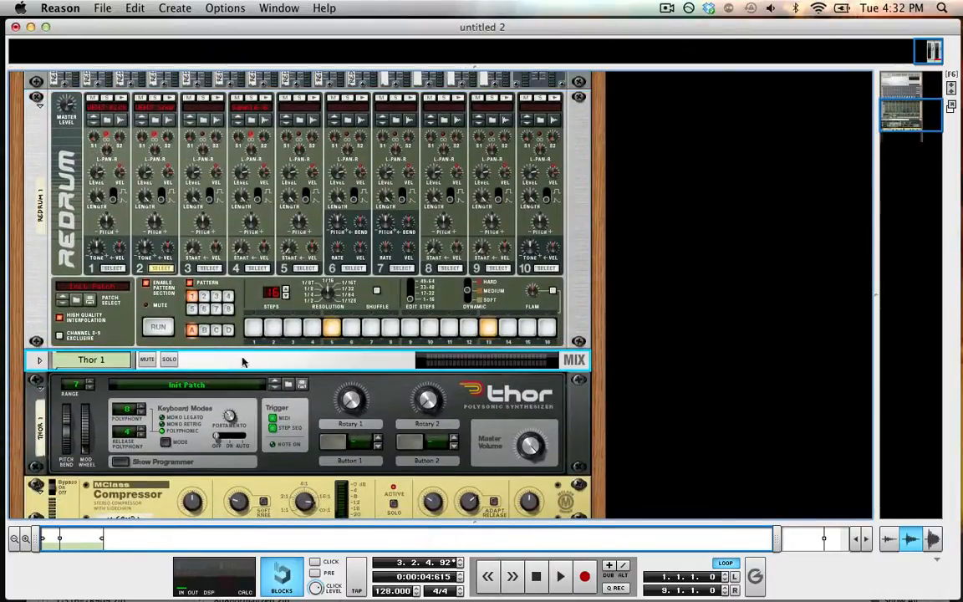
click(536, 576)
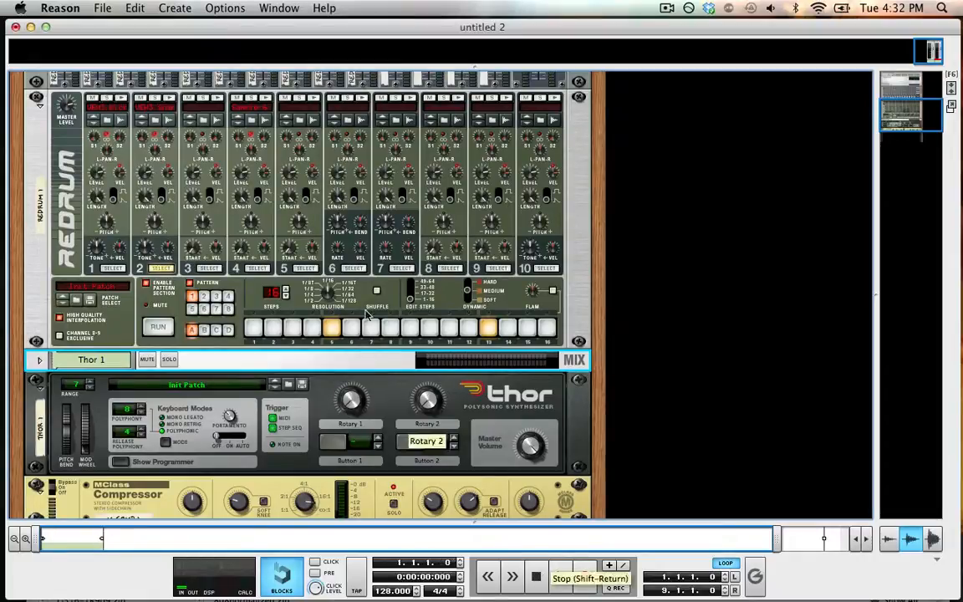
key(space)
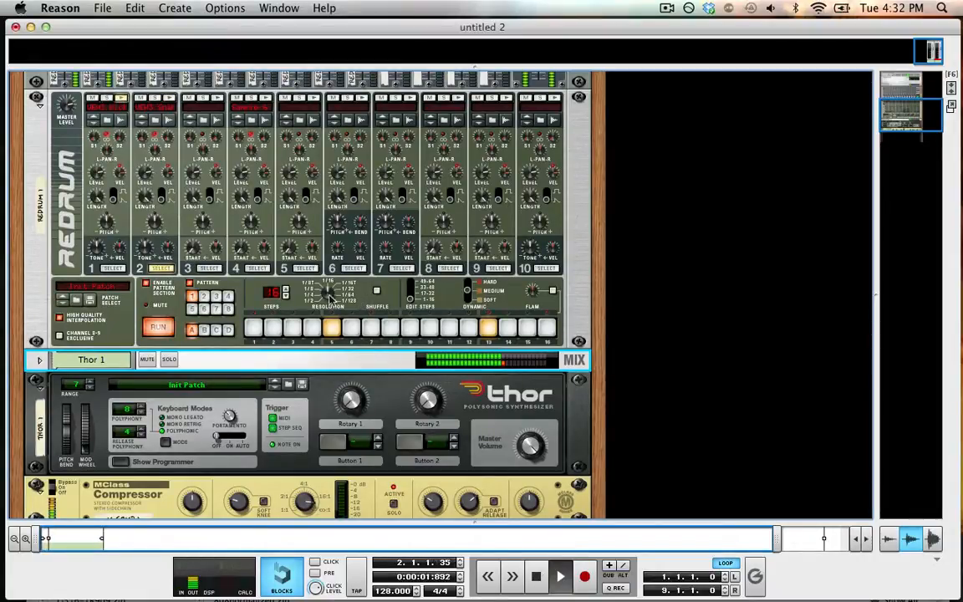
key(space)
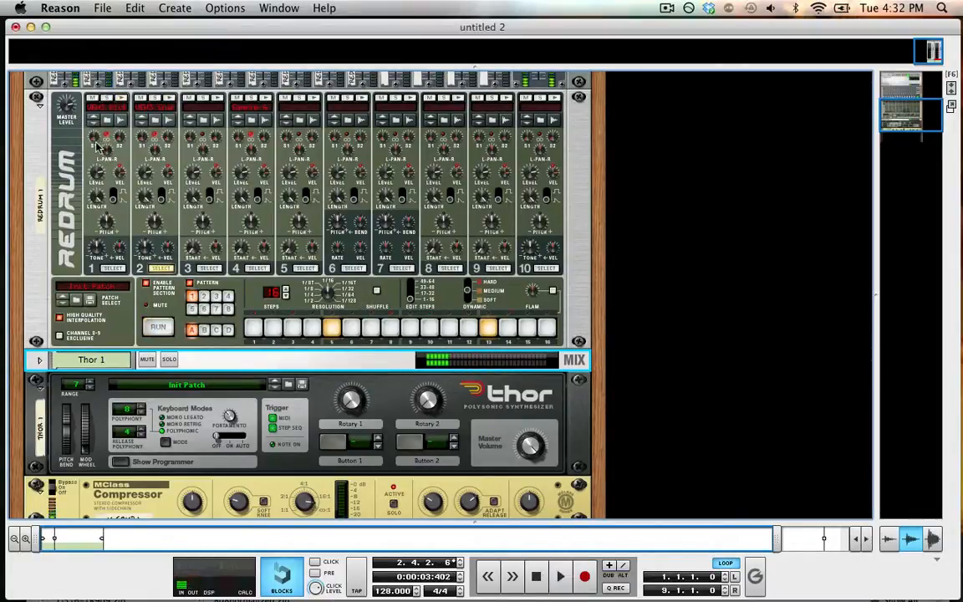
Step: Raise Redrum channel 1's Send 1 amount during playback to drive the compressor's sidechain
scroll(95, 138, down, 3)
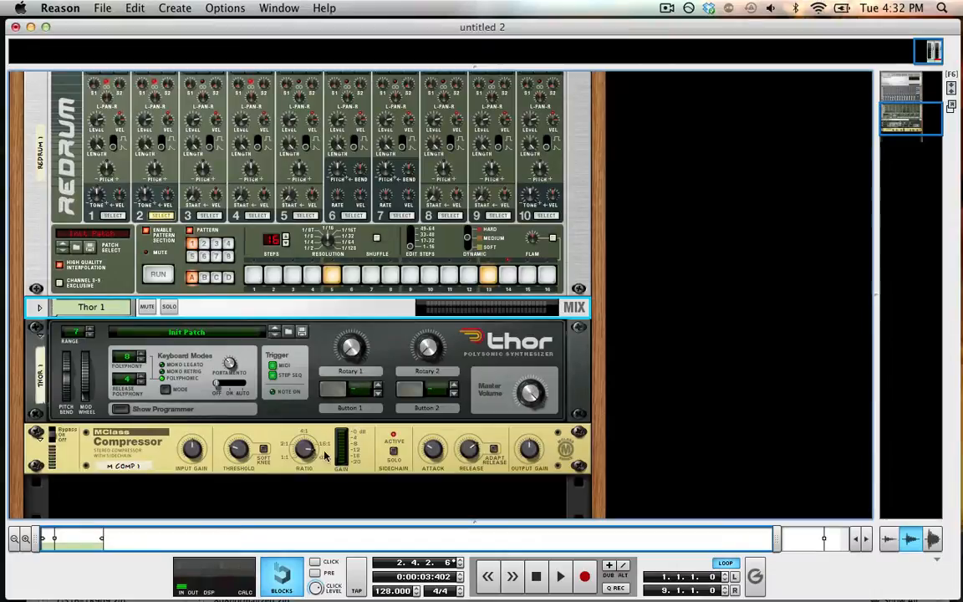
scroll(93, 133, up, 3)
key(space)
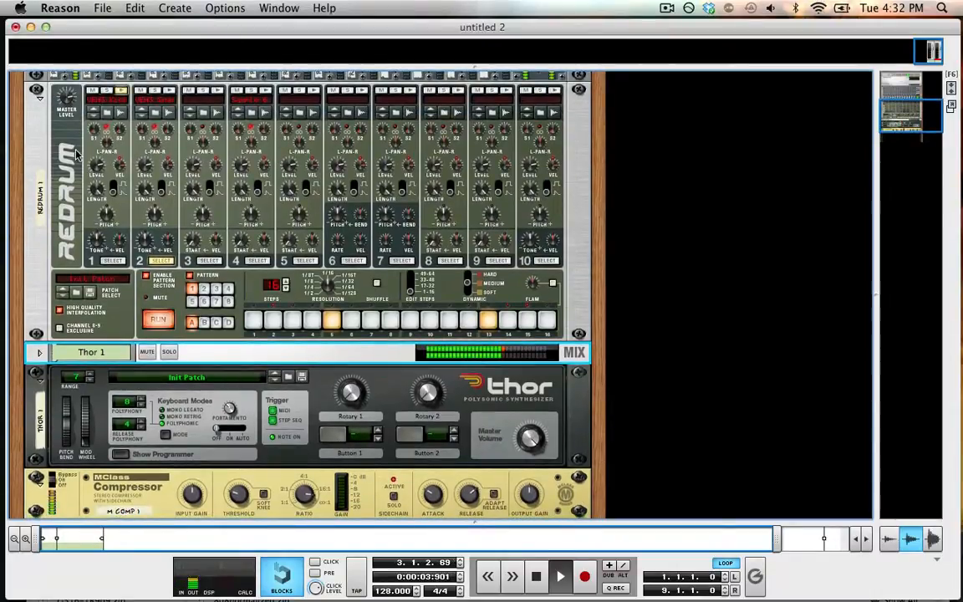
drag(94, 130, 96, 84)
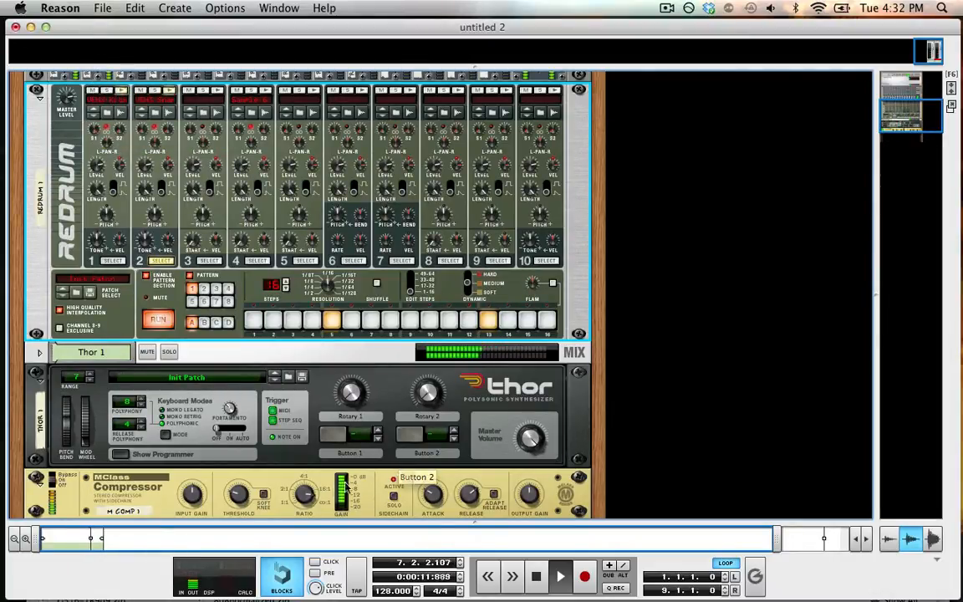
Step: Stop playback, turn Redrum channel 1's Send 1 amount back down and mute Thor 1
key(space)
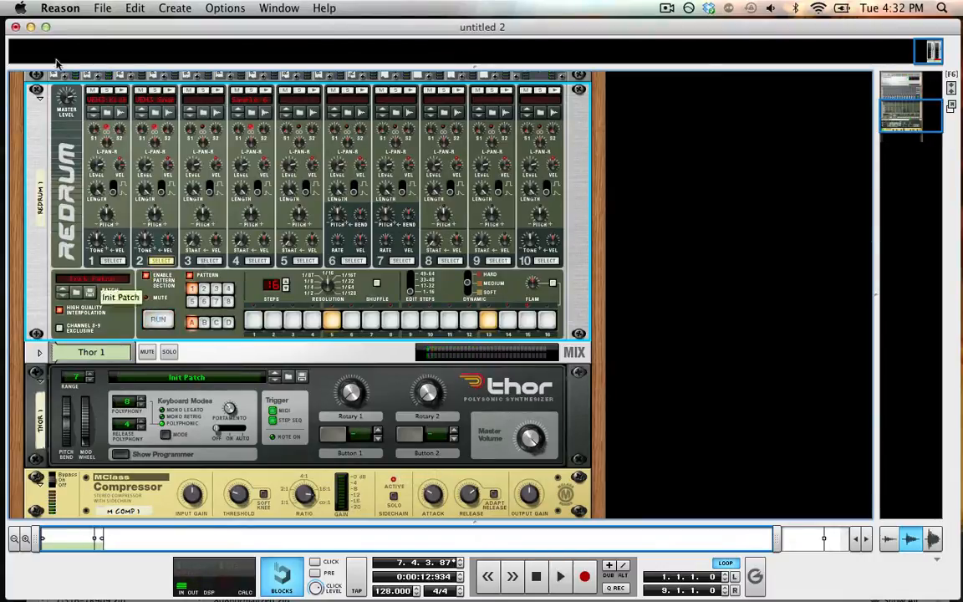
drag(94, 133, 90, 176)
click(147, 352)
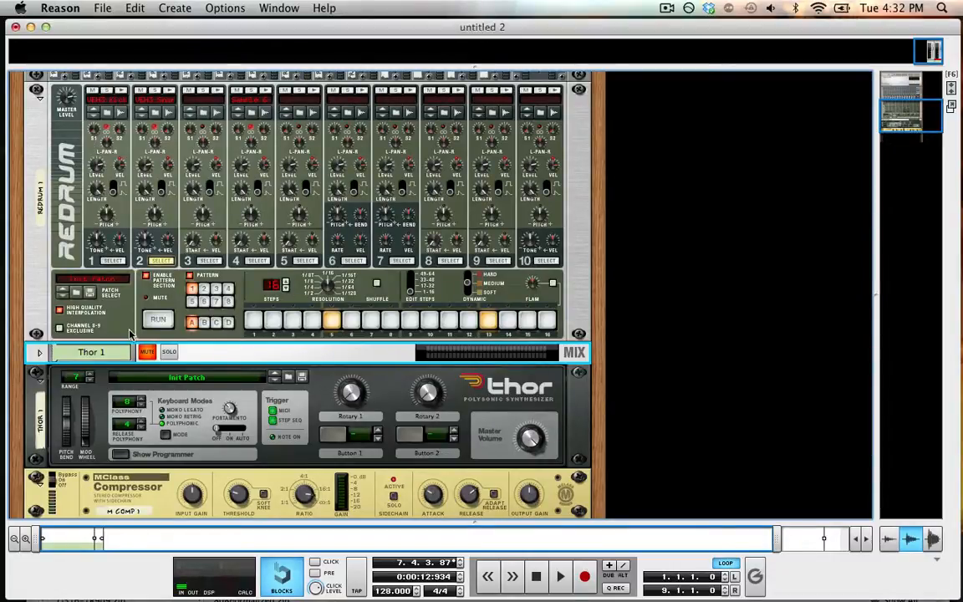
Step: Add a Spider Audio Merger & Splitter directly below Redrum, with the rear of the rack showing
click(174, 9)
click(174, 8)
key(Tab)
click(175, 8)
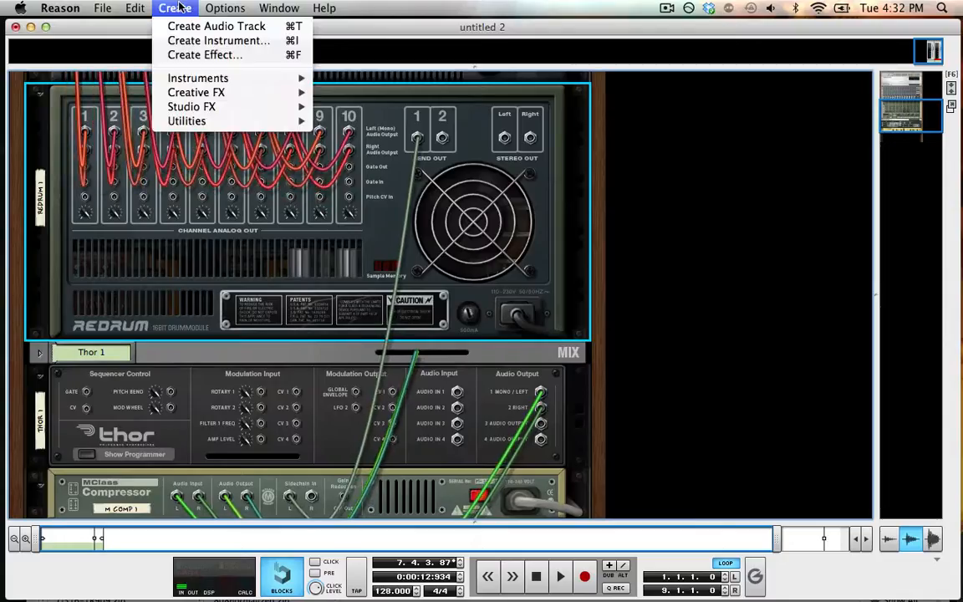
mouse_move(228, 122)
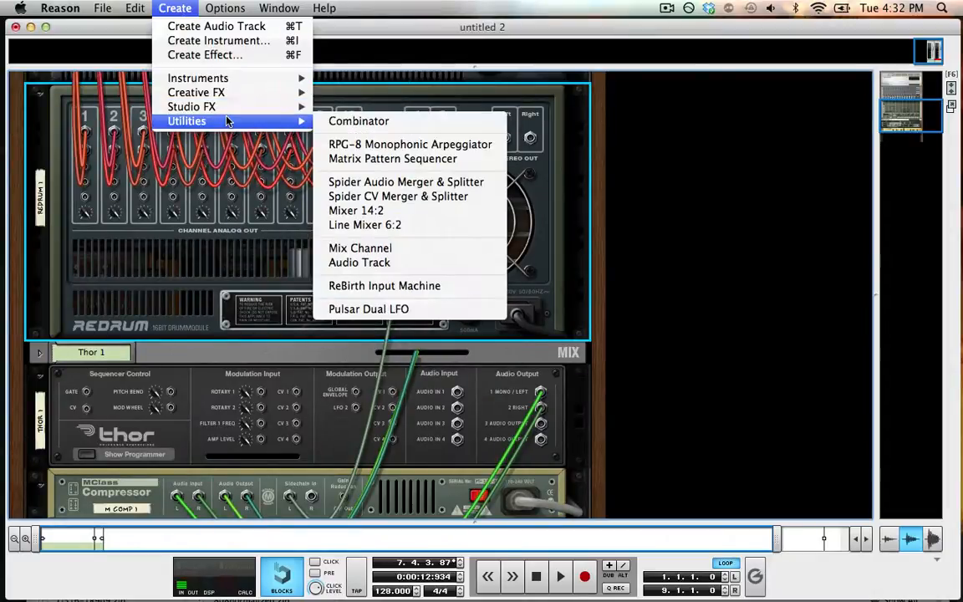
click(400, 182)
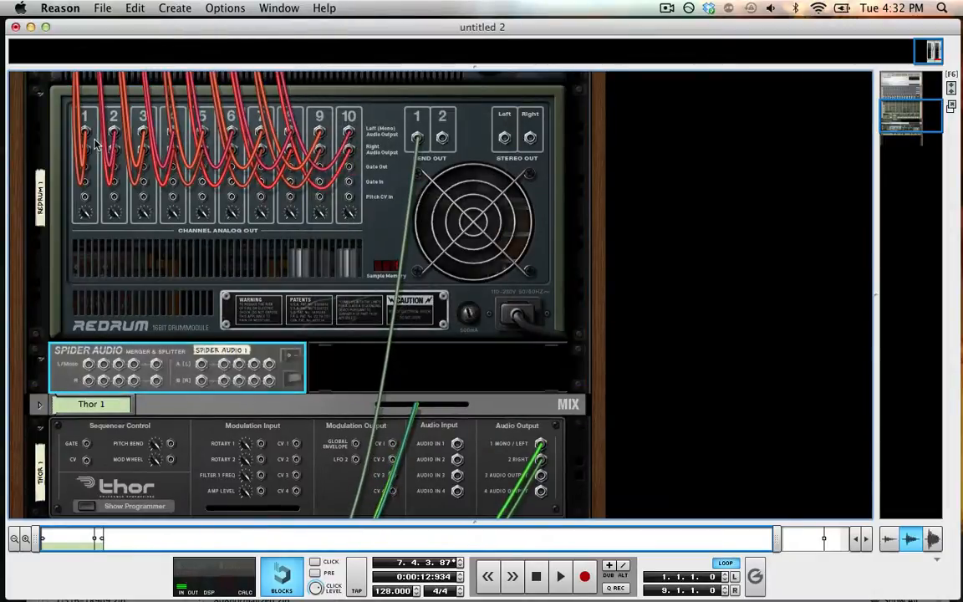
Step: Route Redrum channel 1's left and right outputs into Spider Audio 1's splitter inputs and feed mixer channel 1 from its first split output pair
drag(84, 130, 226, 366)
drag(85, 132, 202, 368)
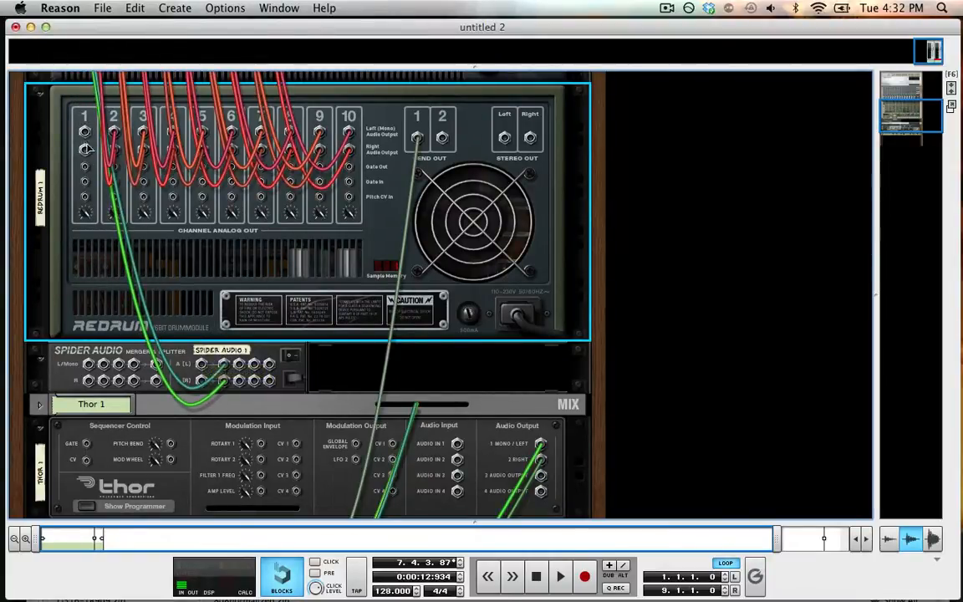
drag(86, 148, 200, 380)
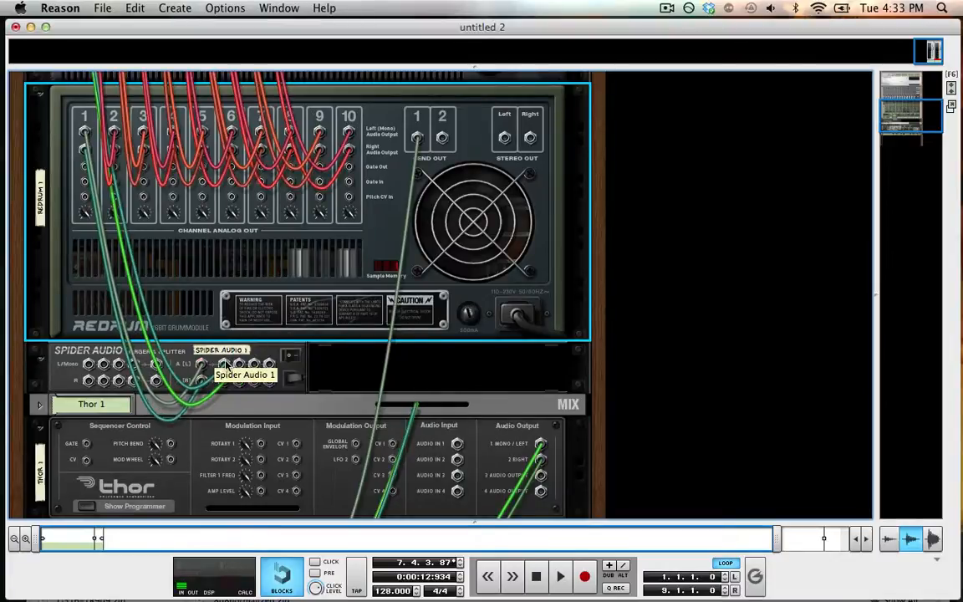
scroll(142, 262, up, 5)
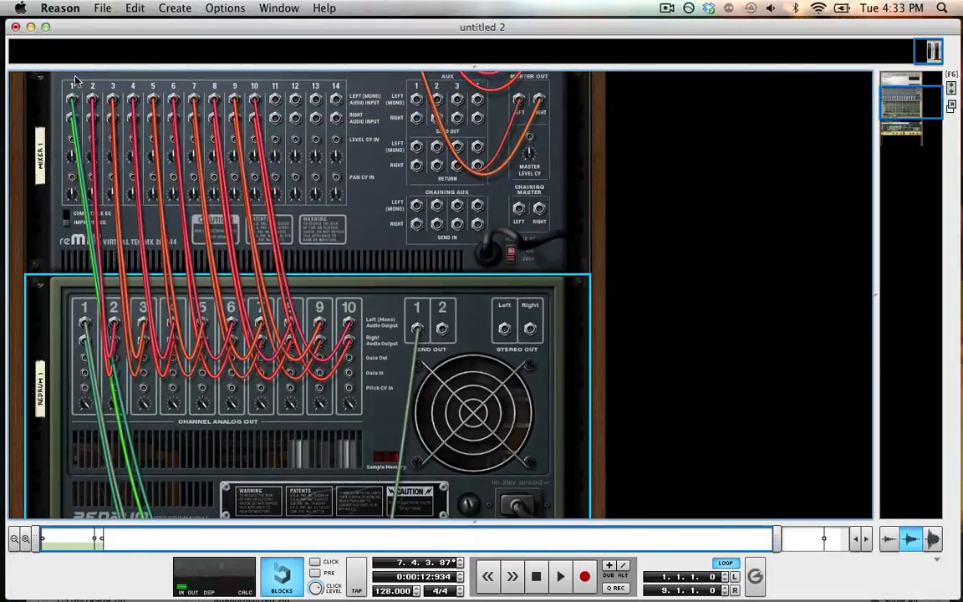
scroll(73, 102, down, 5)
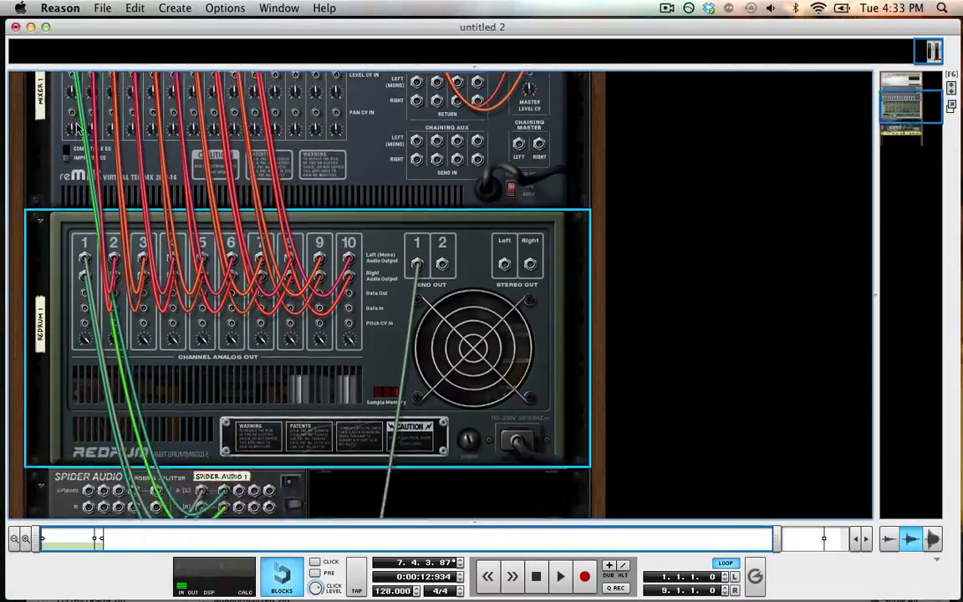
scroll(243, 393, down, 3)
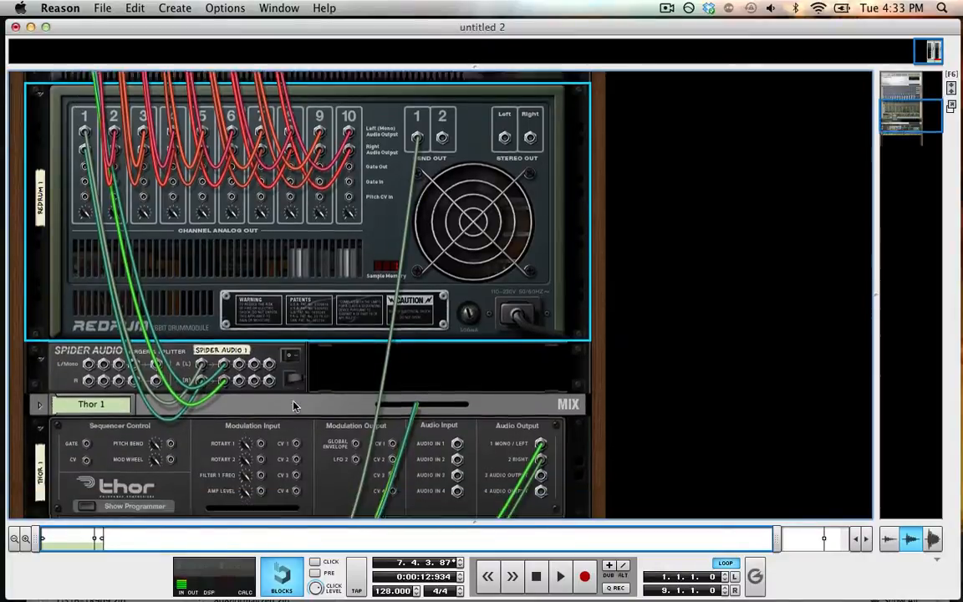
Step: Restore Redrum channel 1's direct outputs to the mixer, delete Spider Audio 1 and return to the front of the rack
mouse_move(240, 288)
mouse_down()
mouse_move(330, 489)
mouse_move(251, 455)
mouse_move(224, 305)
mouse_move(238, 282)
mouse_up()
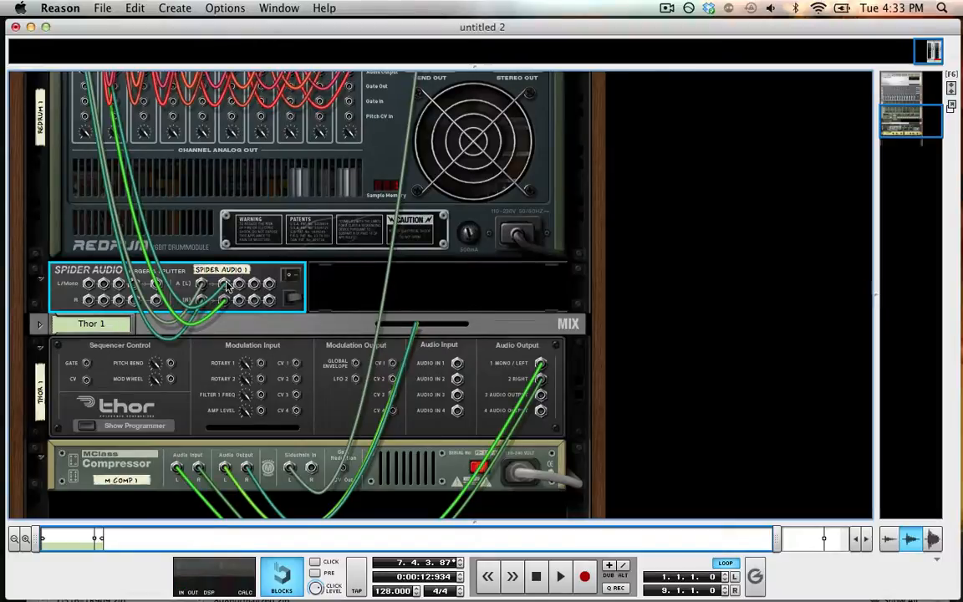
scroll(227, 286, up, 3)
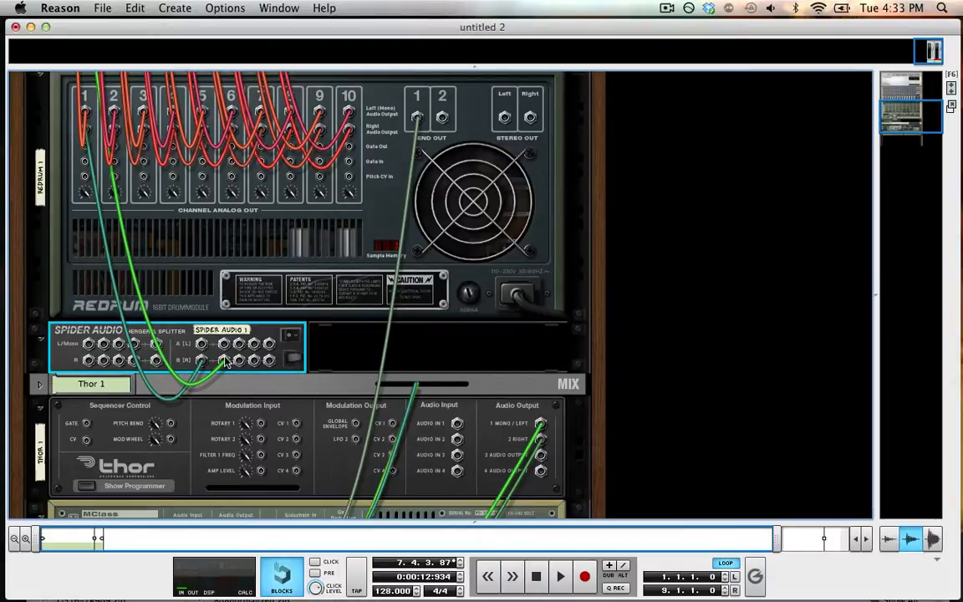
drag(223, 343, 86, 131)
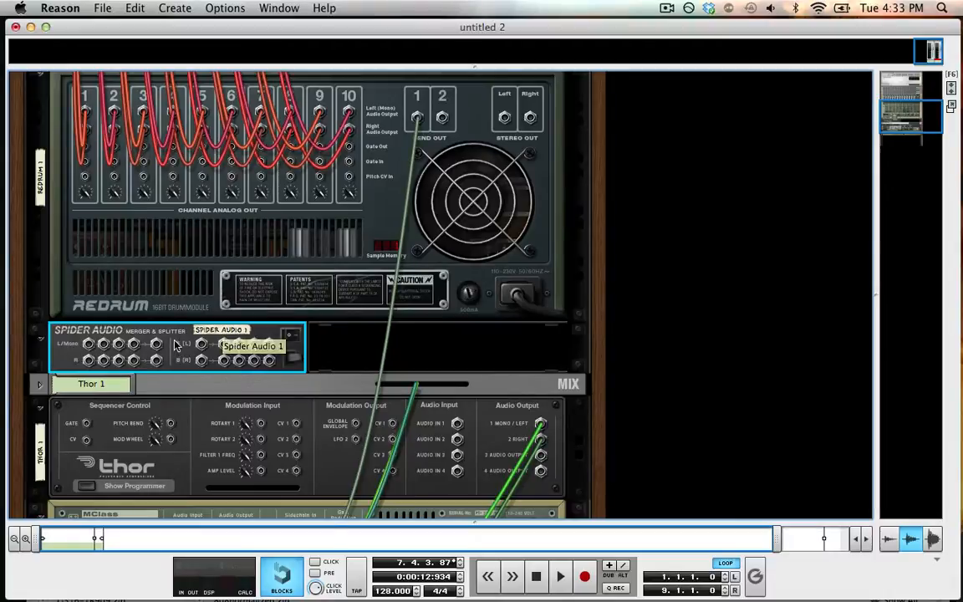
key(BackSpace)
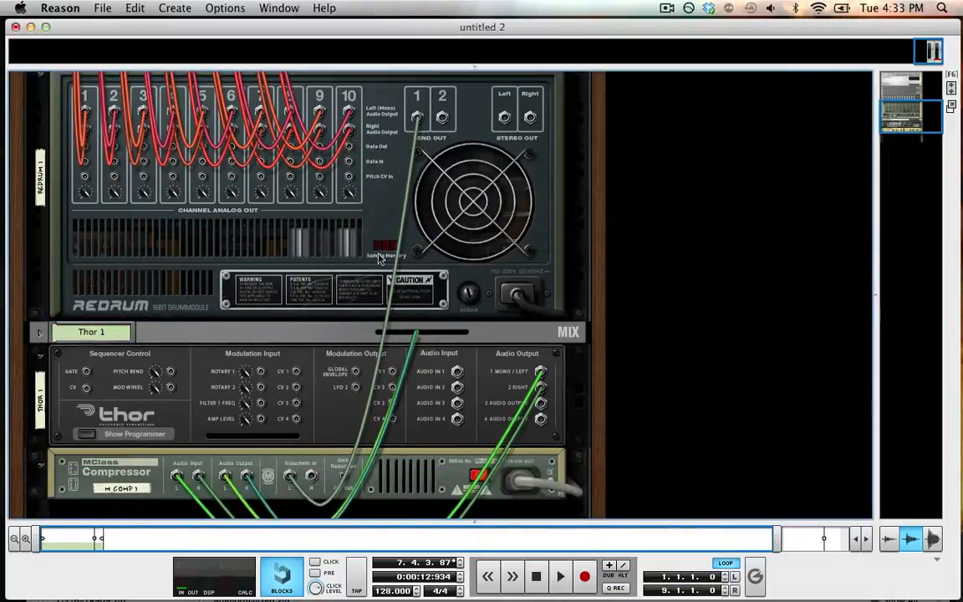
key(Tab)
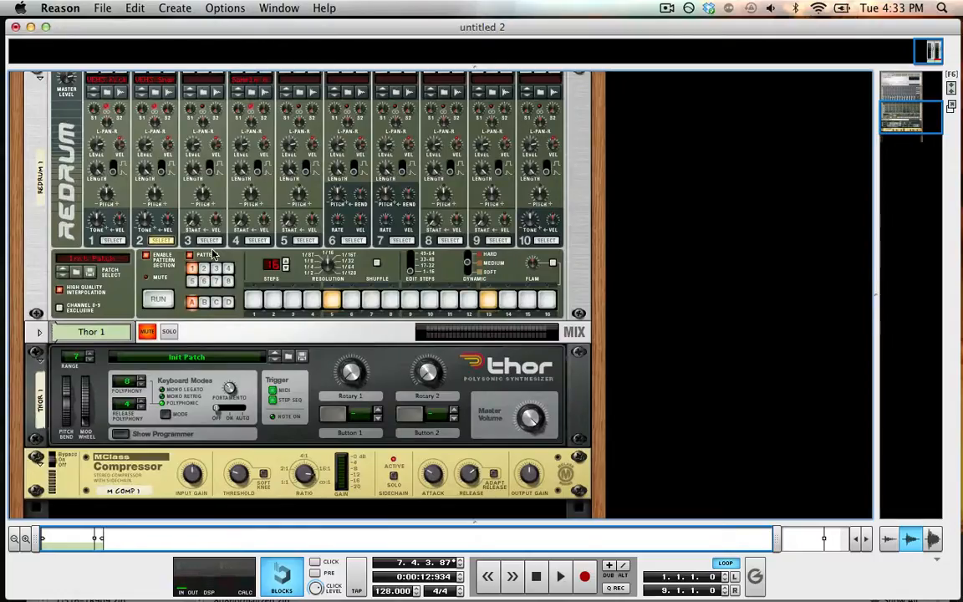
Step: Solo Redrum channel 1, run the pattern, sweep the kick's pan and reset it to centre
scroll(214, 253, up, 2)
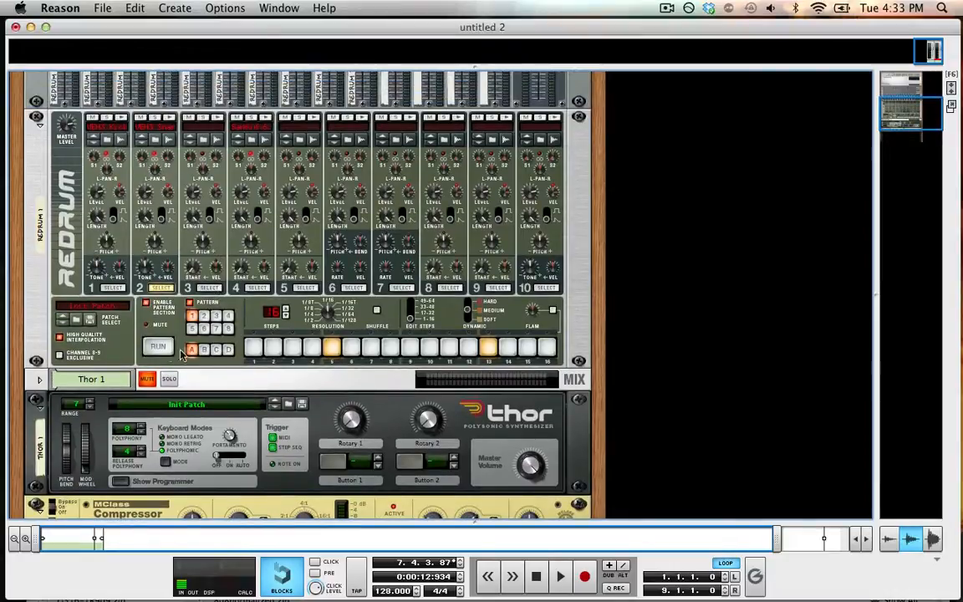
click(181, 354)
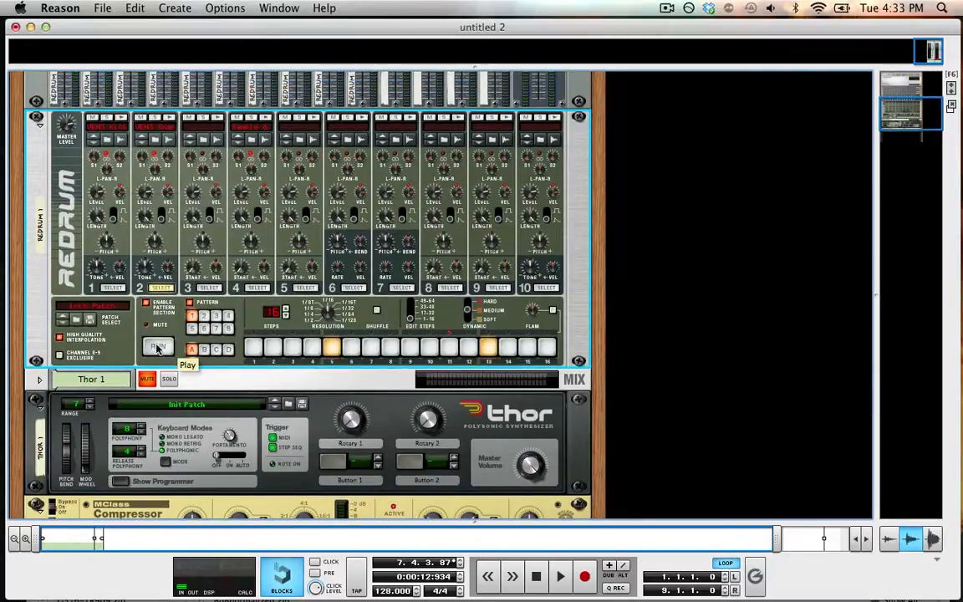
click(106, 118)
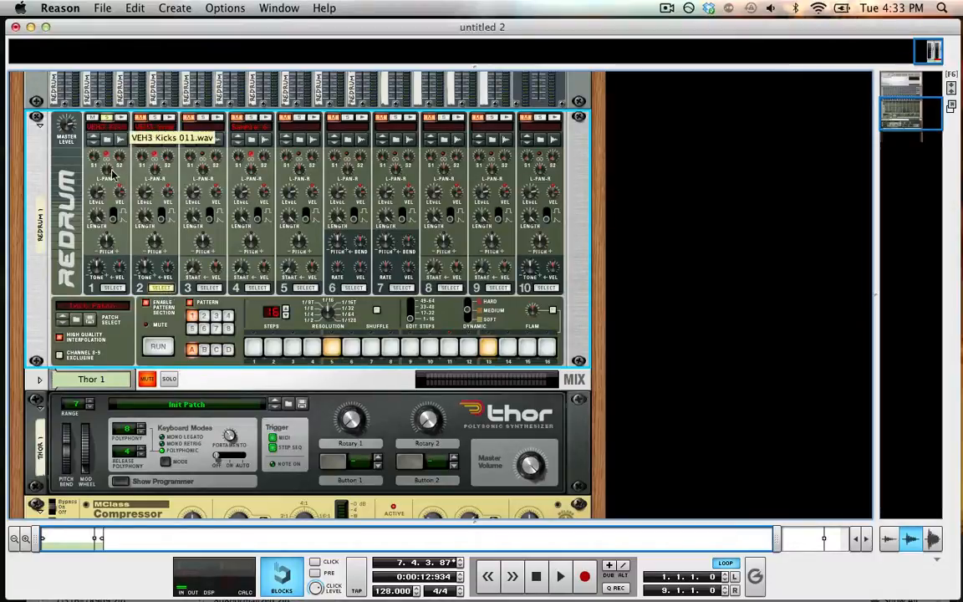
click(157, 344)
drag(98, 156, 128, 368)
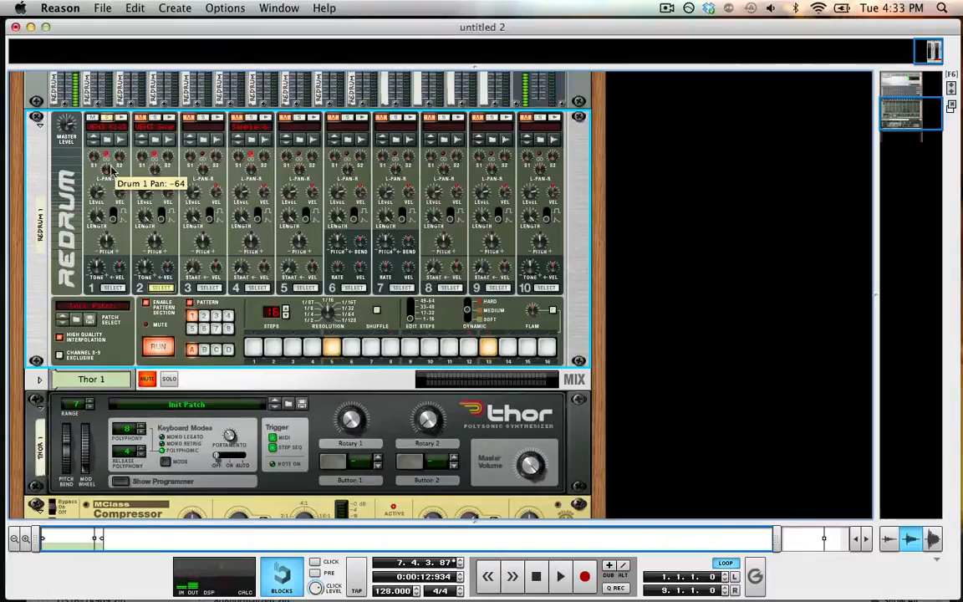
super+click(107, 171)
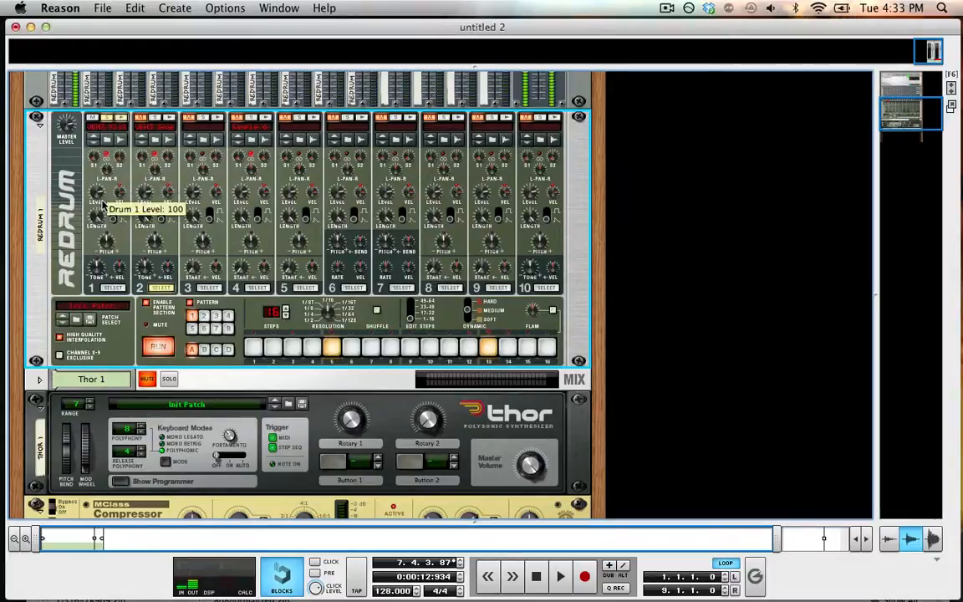
Step: Compare adjusting the kick's volume with Redrum channel 1's Level and mixer channel 1's fader while the pattern runs
drag(102, 194, 97, 233)
scroll(97, 233, up, 1)
scroll(97, 233, up, 3)
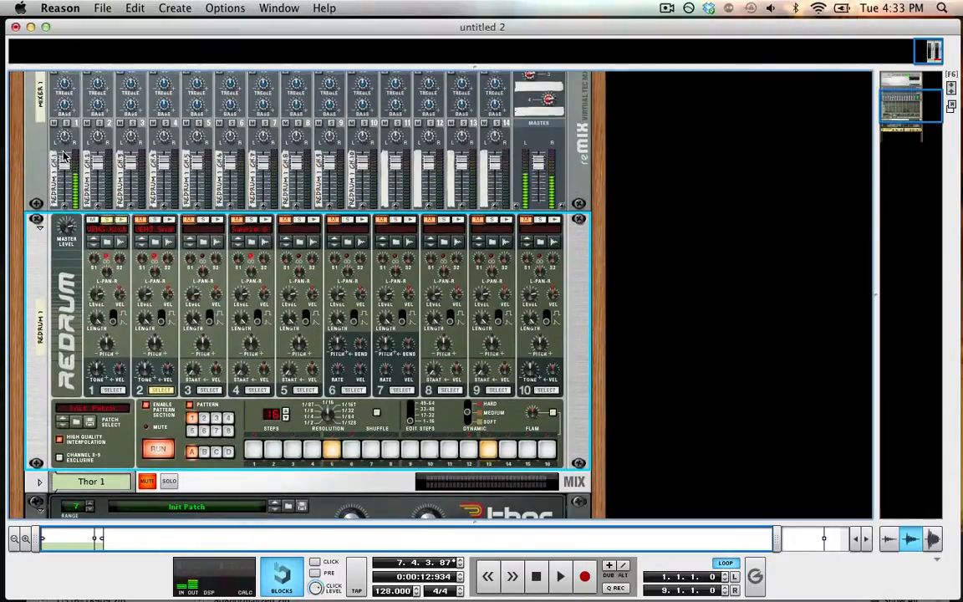
mouse_move(65, 157)
mouse_down()
mouse_move(64, 177)
mouse_move(65, 164)
mouse_up()
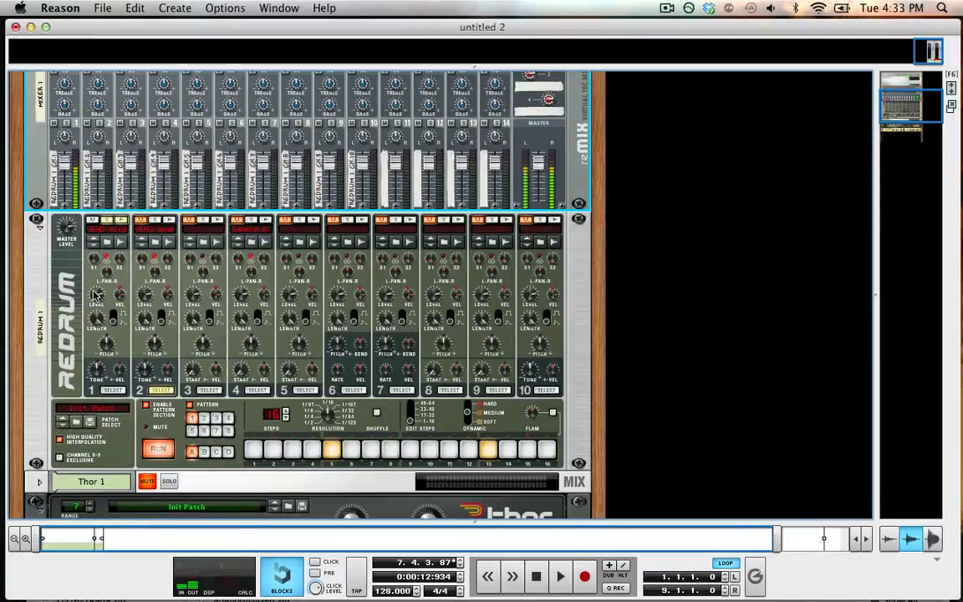
drag(96, 294, 131, 287)
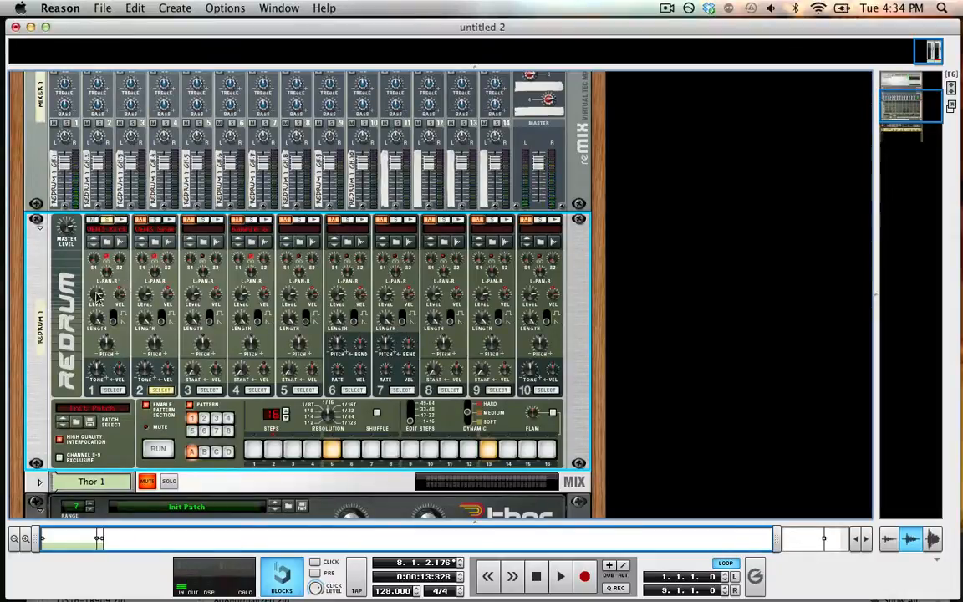
Step: Audition the Redrum channel 1 kick on its own, restart the pattern and adjust the kick's Length
mouse_move(95, 299)
click(122, 219)
click(158, 449)
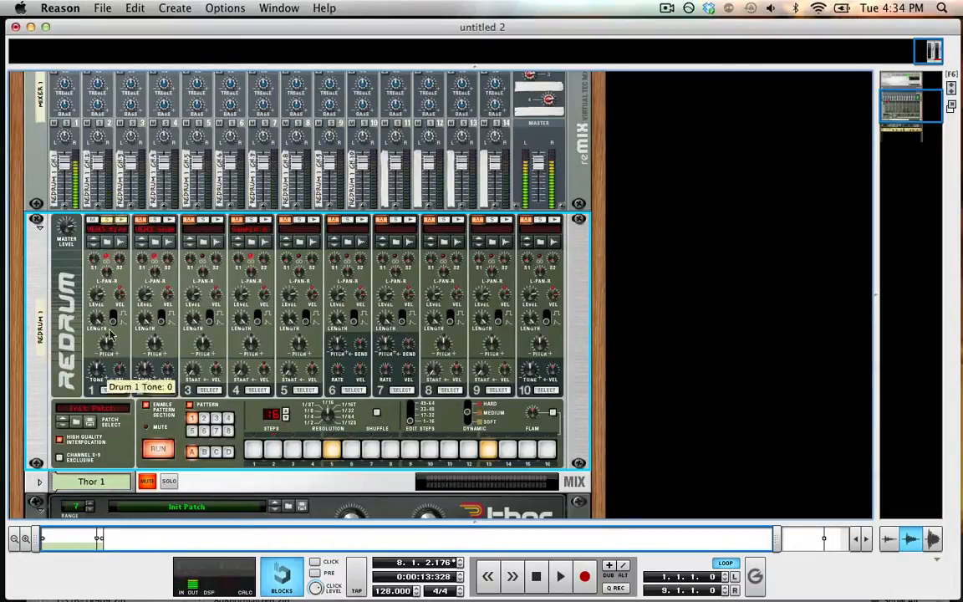
drag(96, 309, 96, 316)
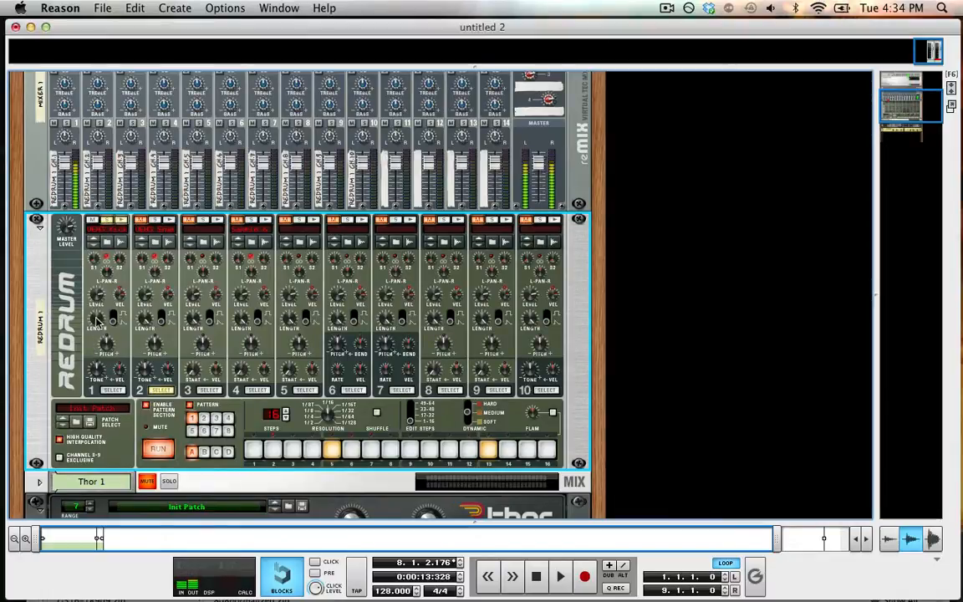
mouse_move(96, 322)
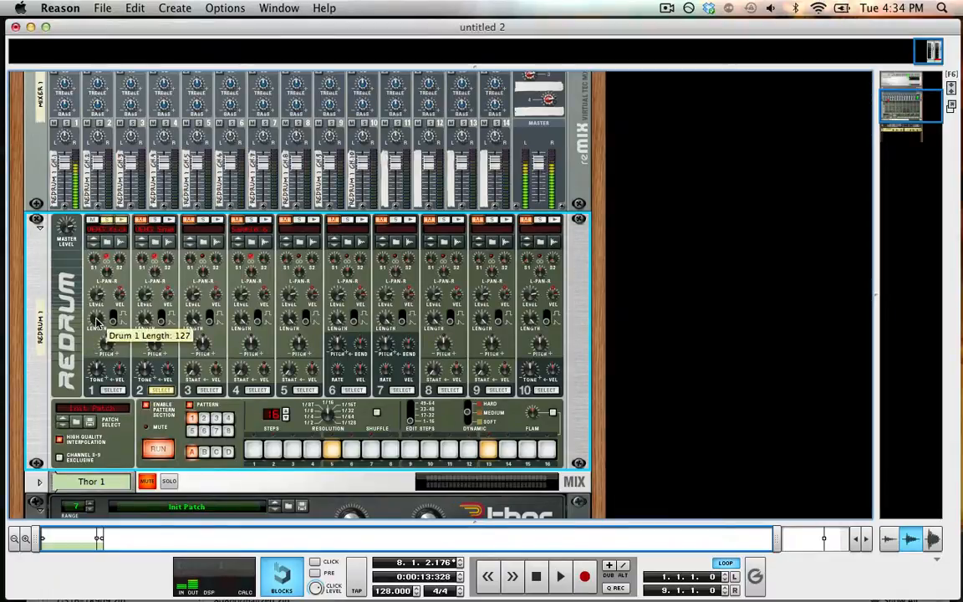
Step: Open VEH3 Kicks 011.wav for editing, try an earlier sample end, restore the full length and save the sample
click(123, 242)
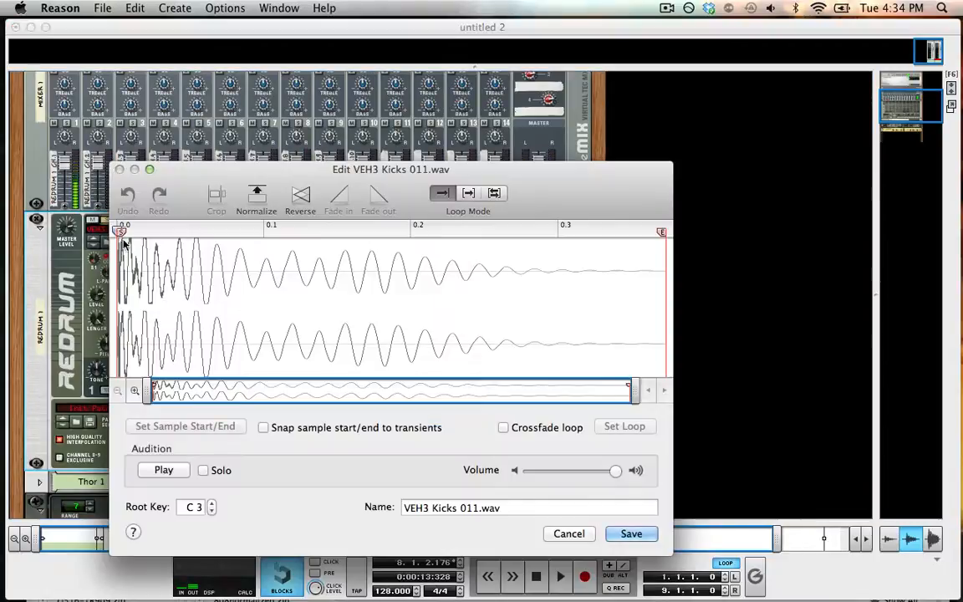
mouse_move(661, 232)
mouse_down()
mouse_move(315, 232)
mouse_move(560, 233)
mouse_up()
drag(777, 261, 850, 269)
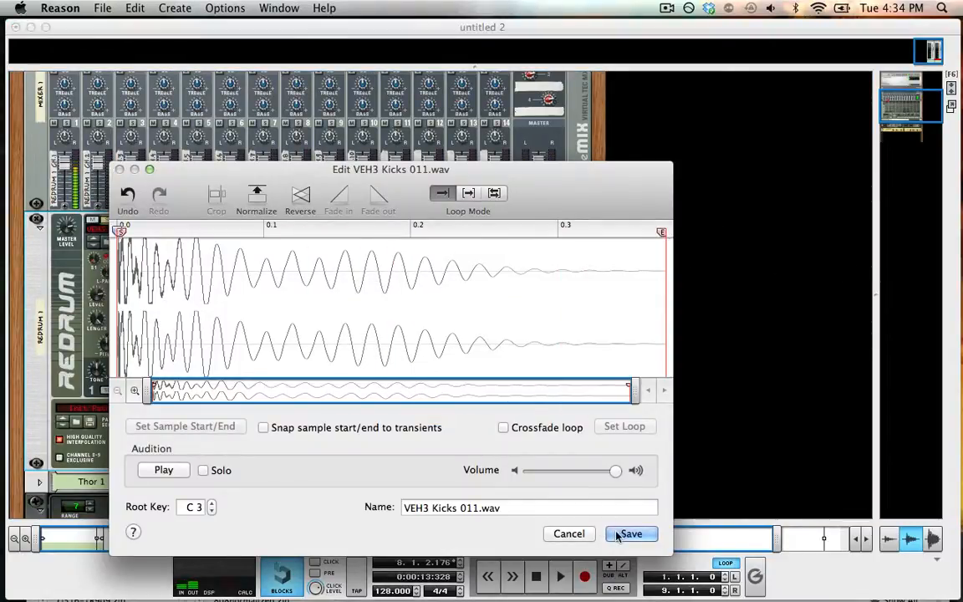
click(628, 533)
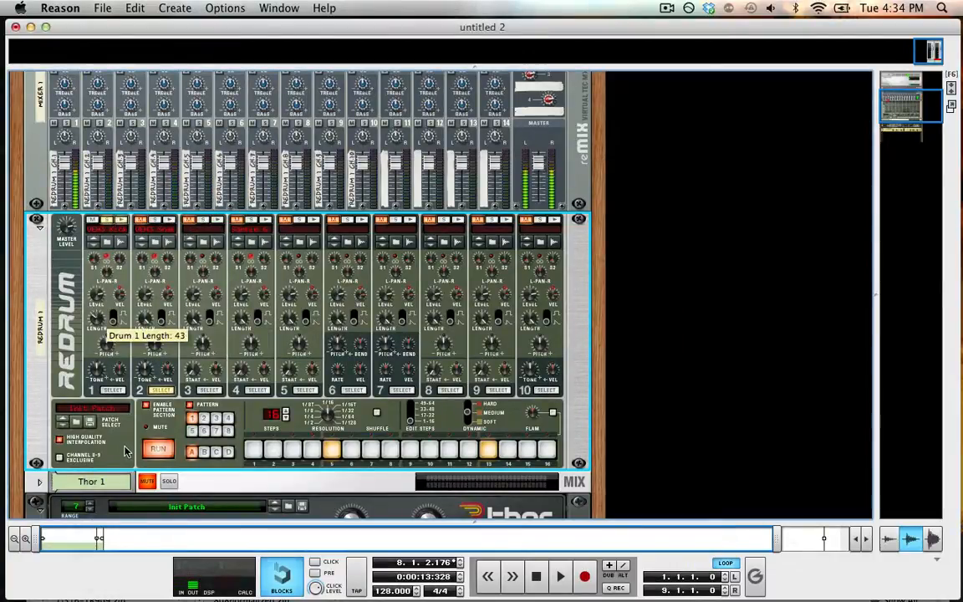
Step: Try different Length settings and the decay/gate mode on Redrum channel 1, and stop the pattern
drag(124, 452, 123, 414)
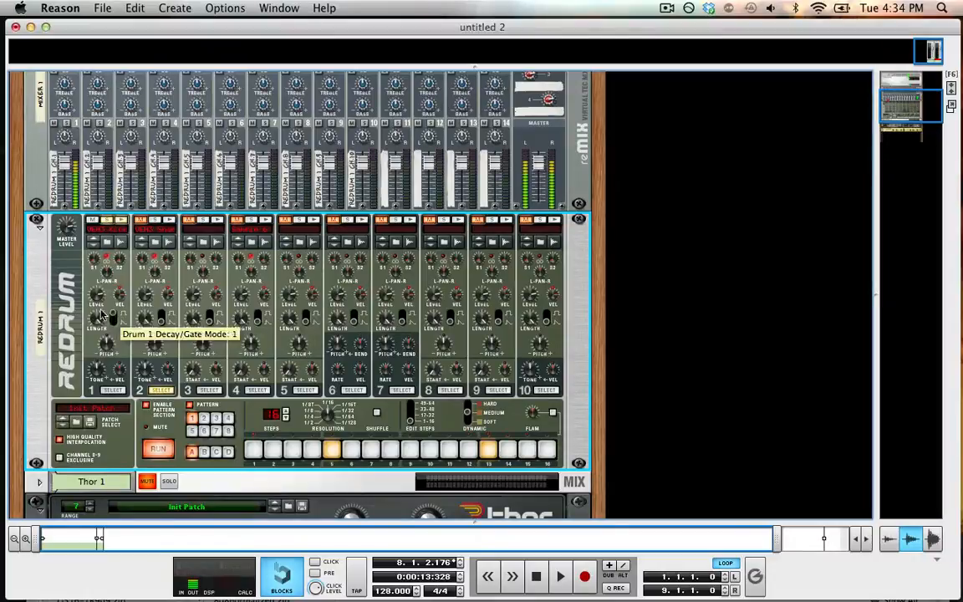
drag(97, 319, 160, 471)
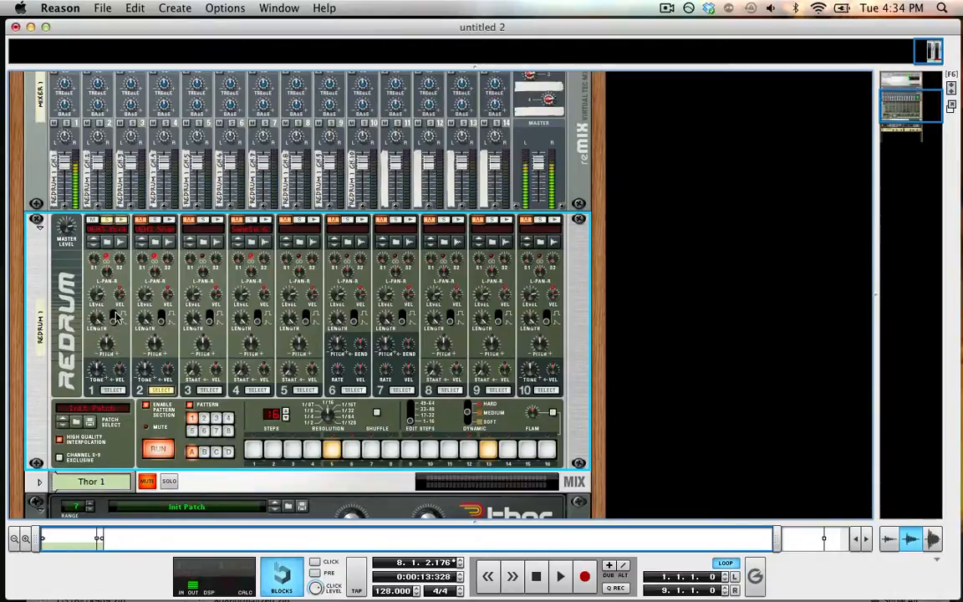
click(158, 449)
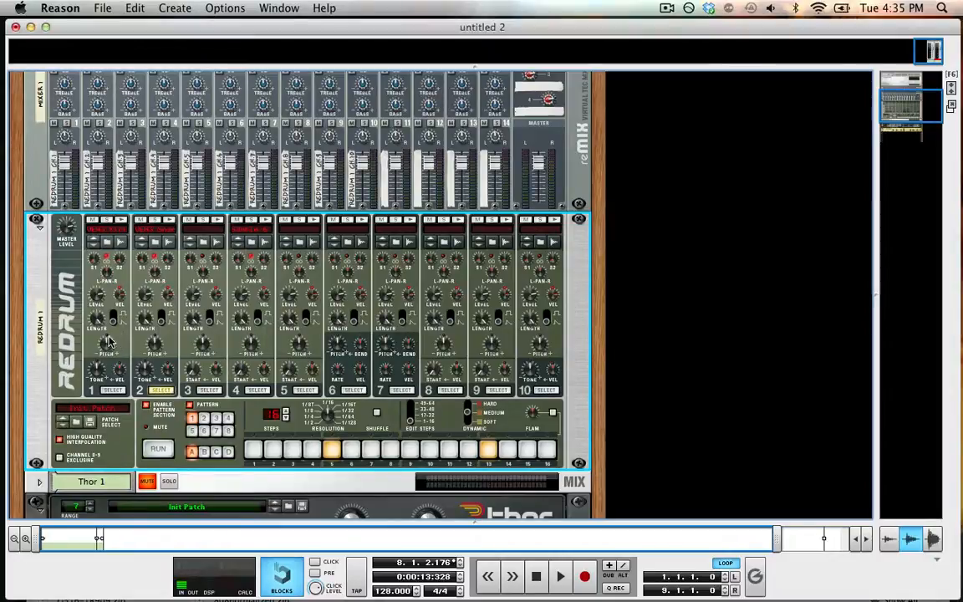
Step: Run the pattern with Redrum channel 1 soloed, sweep the kick's Pitch and stop the pattern
click(158, 449)
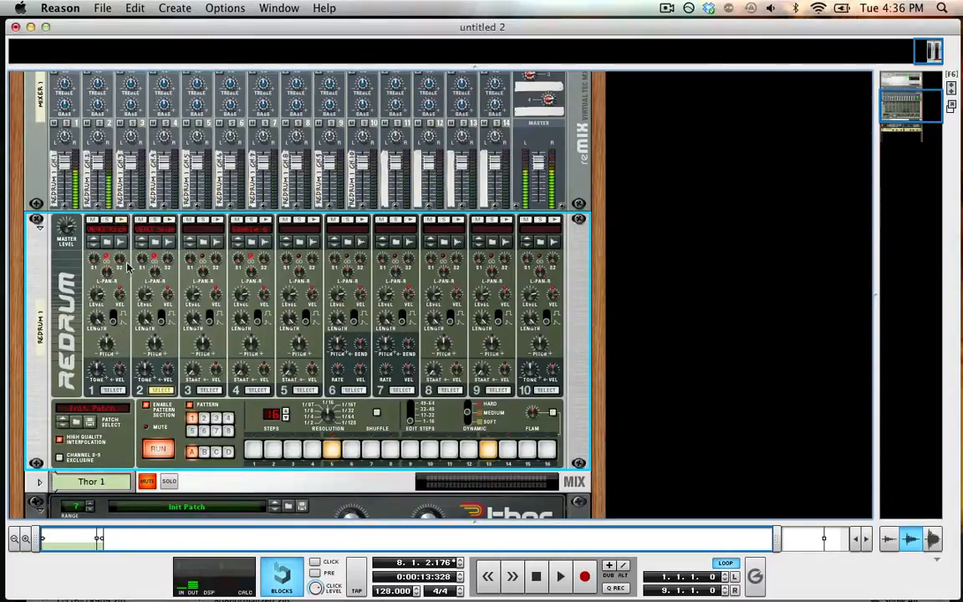
click(109, 224)
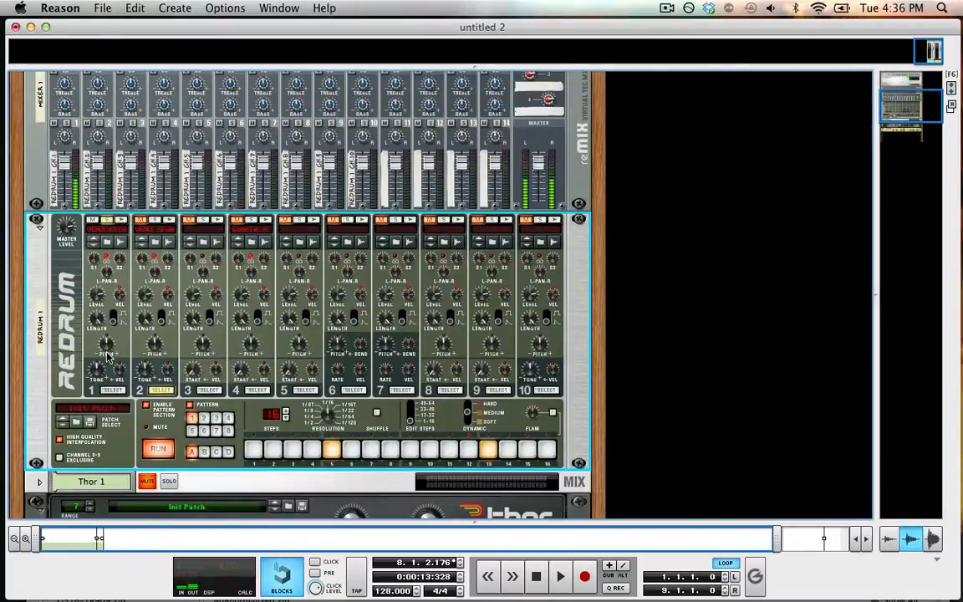
mouse_move(105, 345)
mouse_down()
mouse_move(119, 435)
mouse_move(98, 328)
mouse_move(117, 430)
mouse_move(97, 201)
mouse_move(117, 355)
mouse_up()
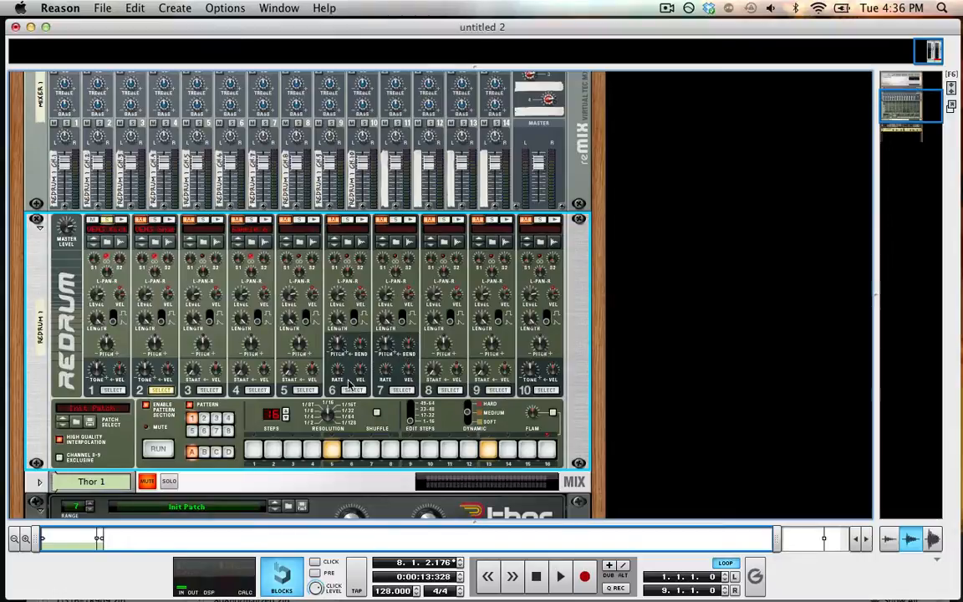
Step: Select Redrum channel 1, run the pattern, adjust the kick's Tone and stop the pattern
click(113, 390)
scroll(134, 370, down, 3)
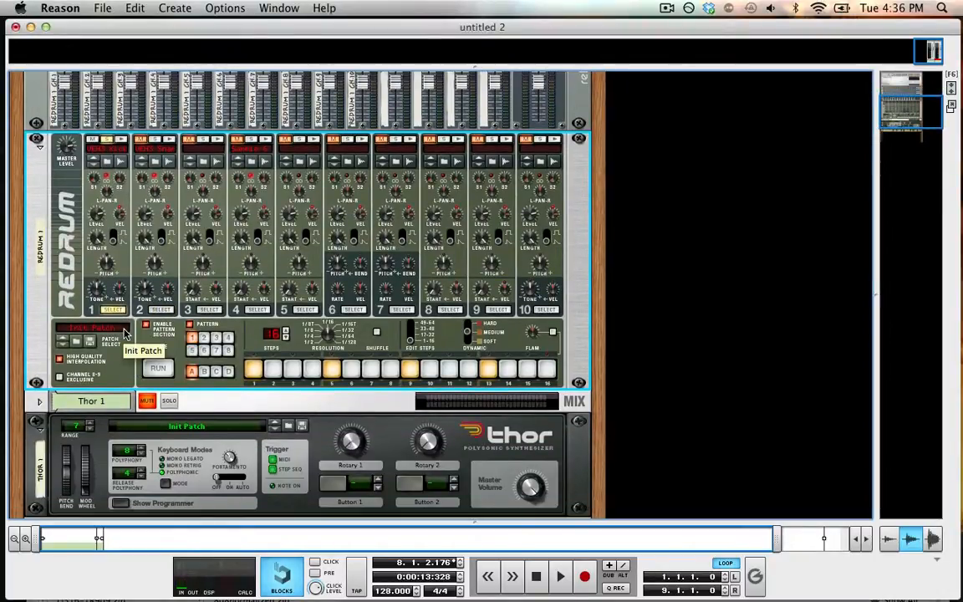
click(158, 368)
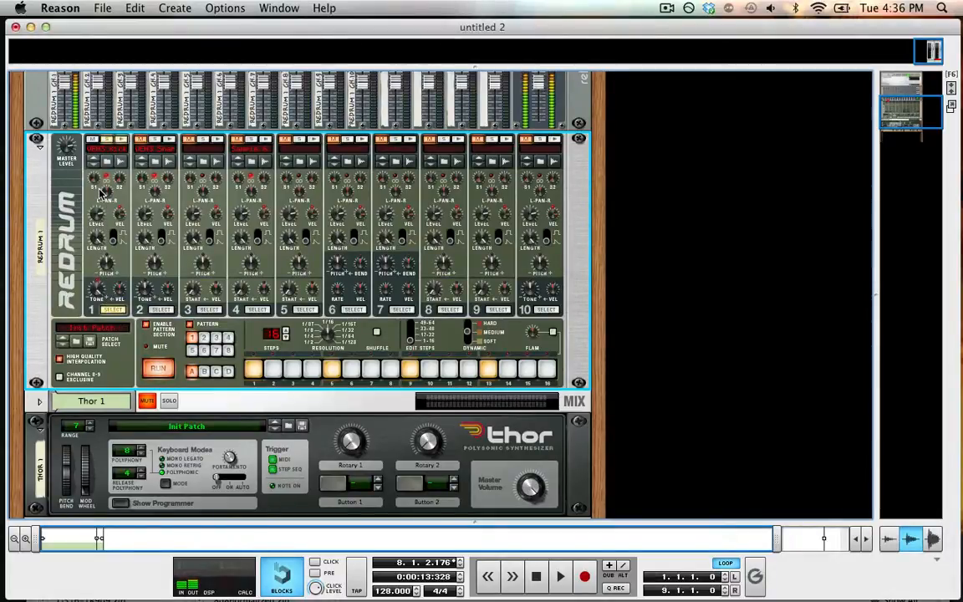
drag(97, 288, 162, 533)
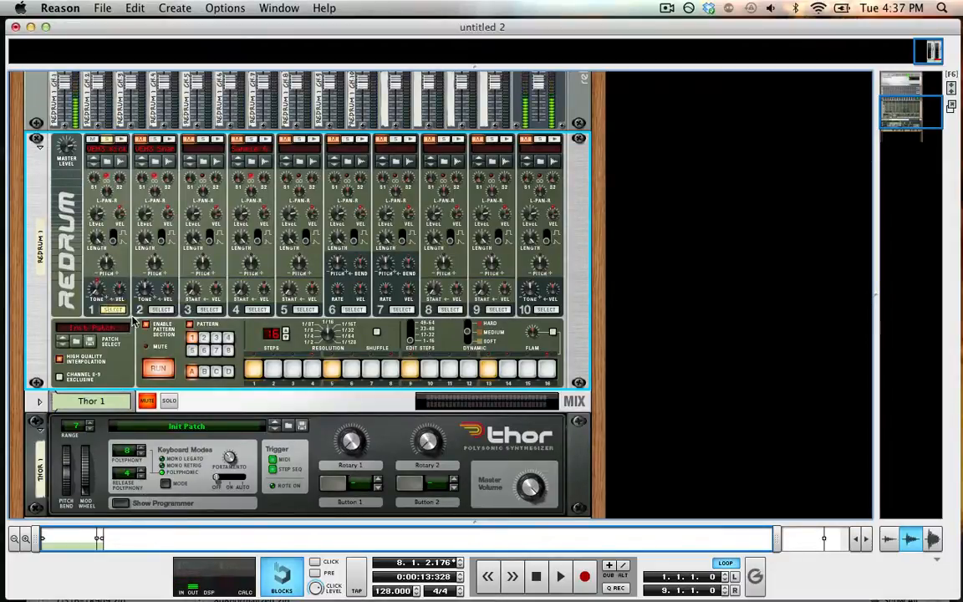
click(157, 369)
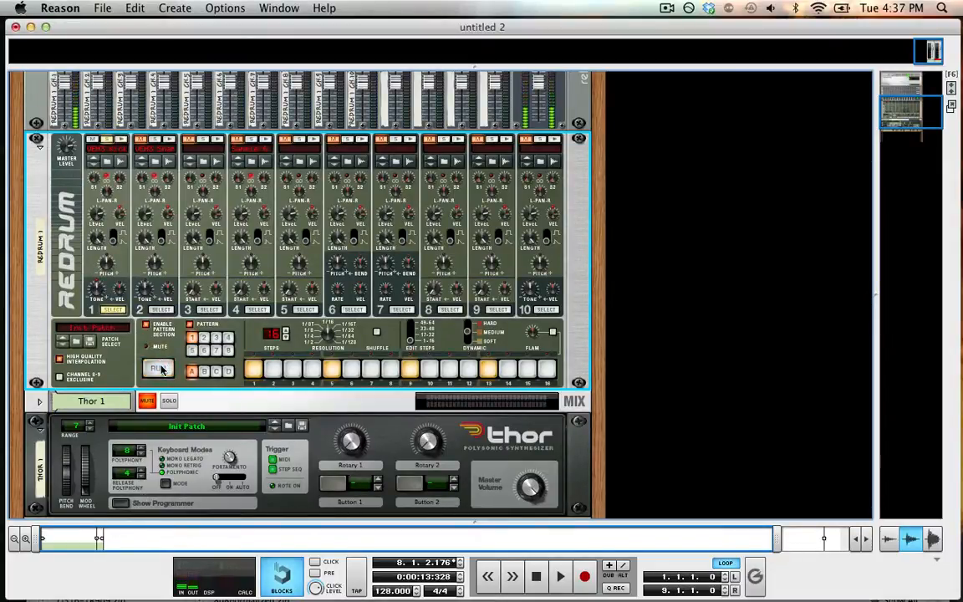
Step: Add an MClass Equalizer directly below Redrum
click(174, 8)
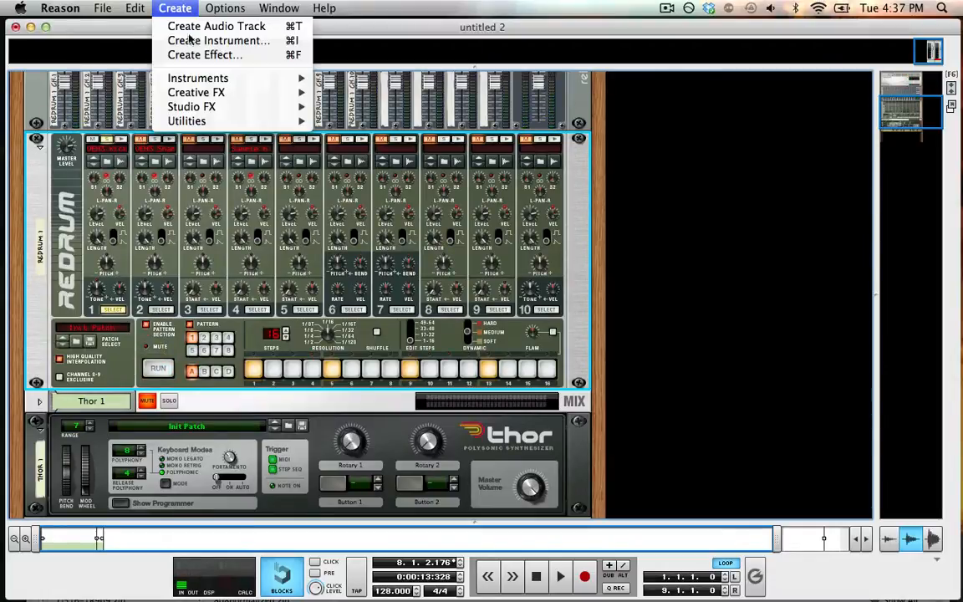
mouse_move(217, 96)
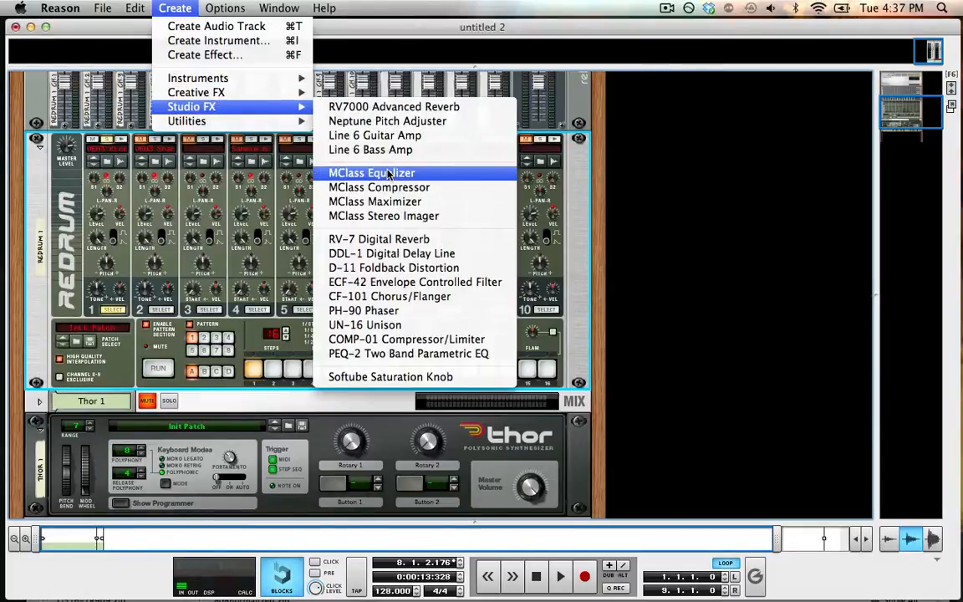
click(388, 173)
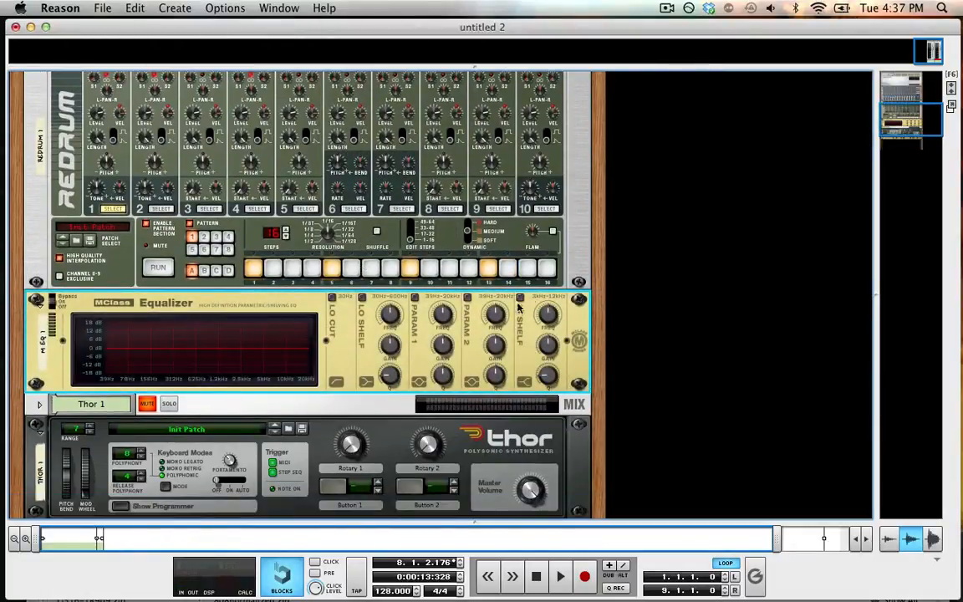
Step: Enable the MClass Equalizer's Hi Shelf band, try a full gain boost and turn the gain down to cut the highs
click(521, 298)
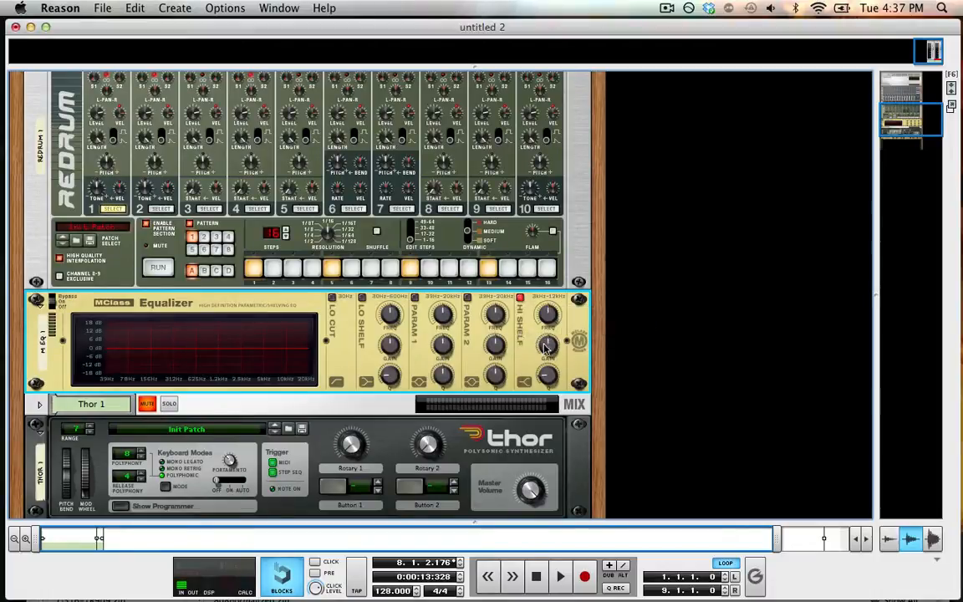
drag(547, 348, 481, 219)
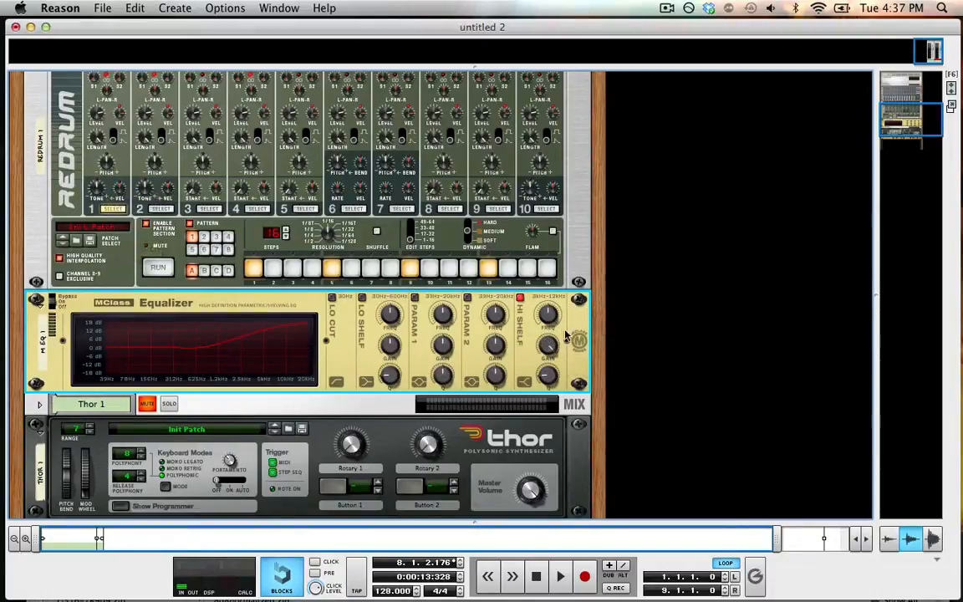
drag(549, 349, 551, 395)
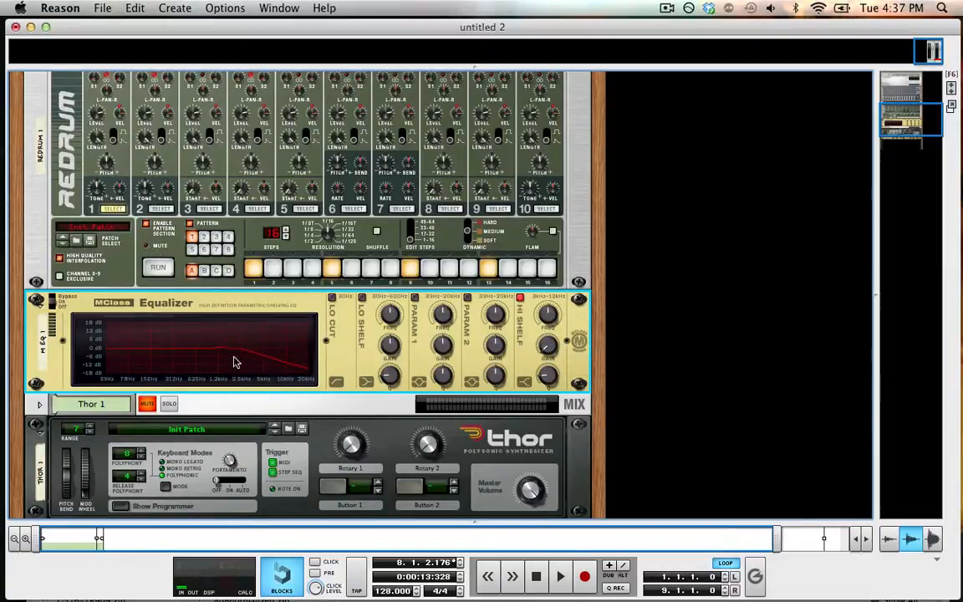
Step: Delete the MClass Equalizer from the rack and select Redrum
key(Delete)
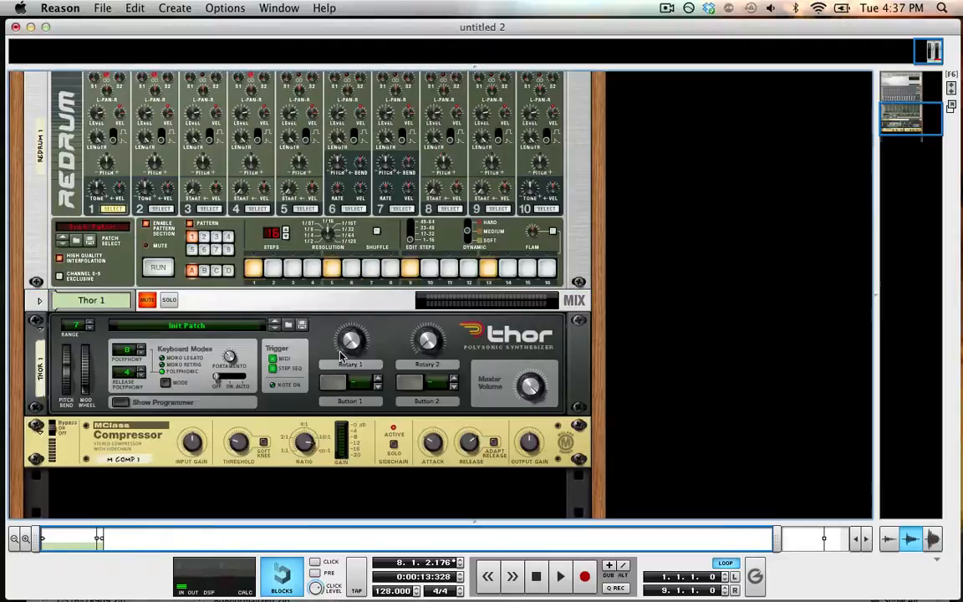
scroll(249, 313, up, 3)
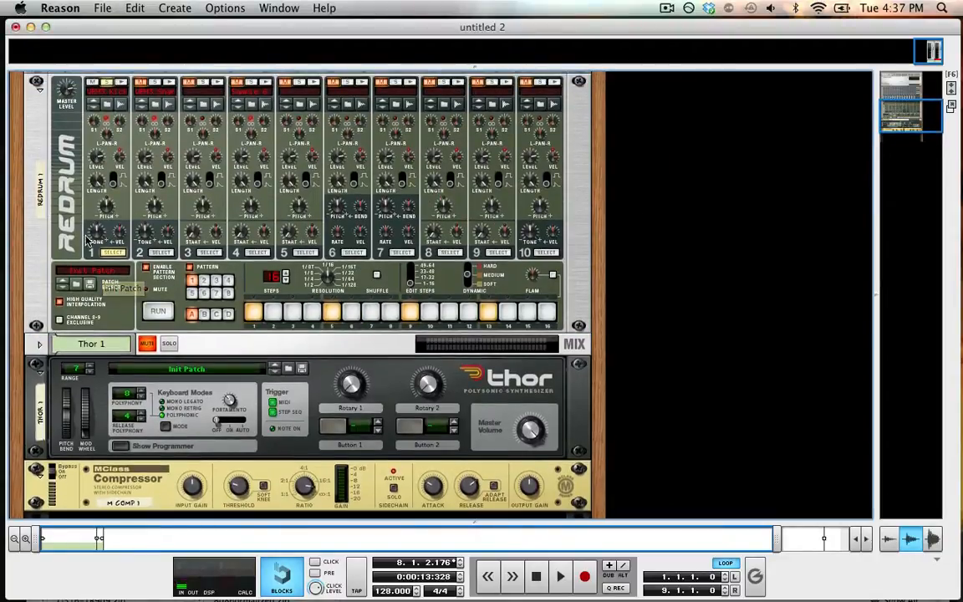
click(118, 237)
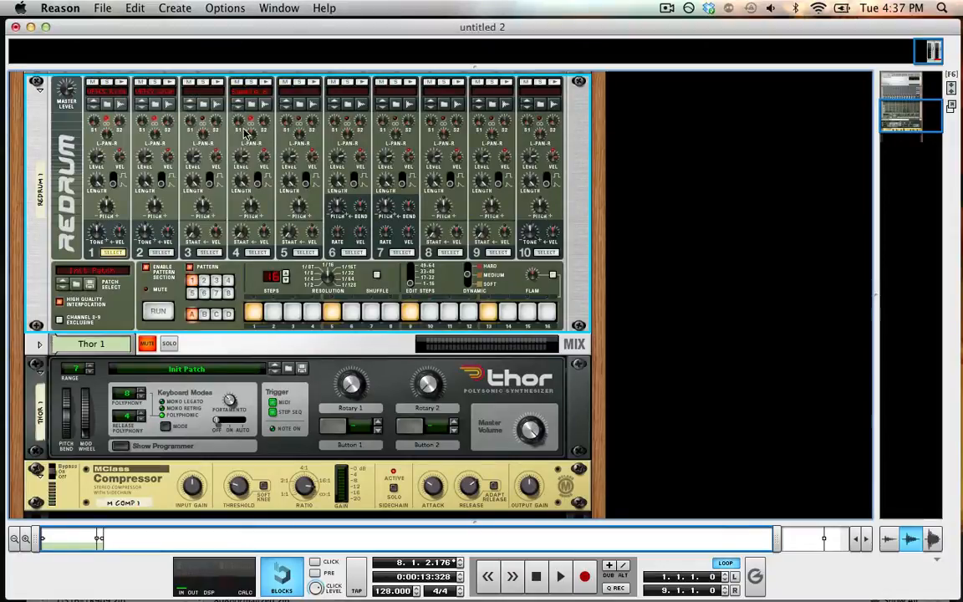
Step: Solo Redrum channel 4, open its Sample 6 for editing, adjust the sample start marker and save
click(250, 82)
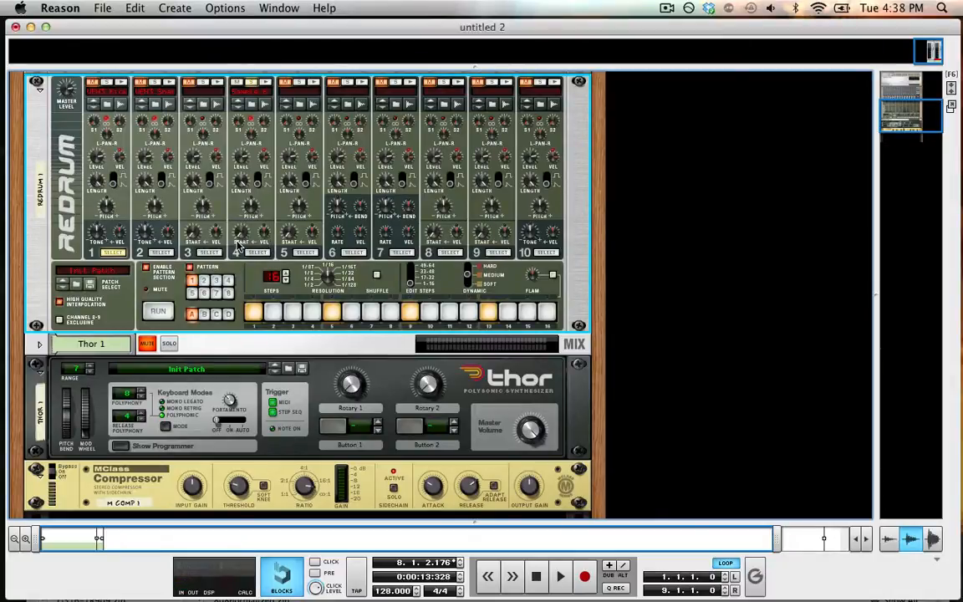
mouse_move(240, 246)
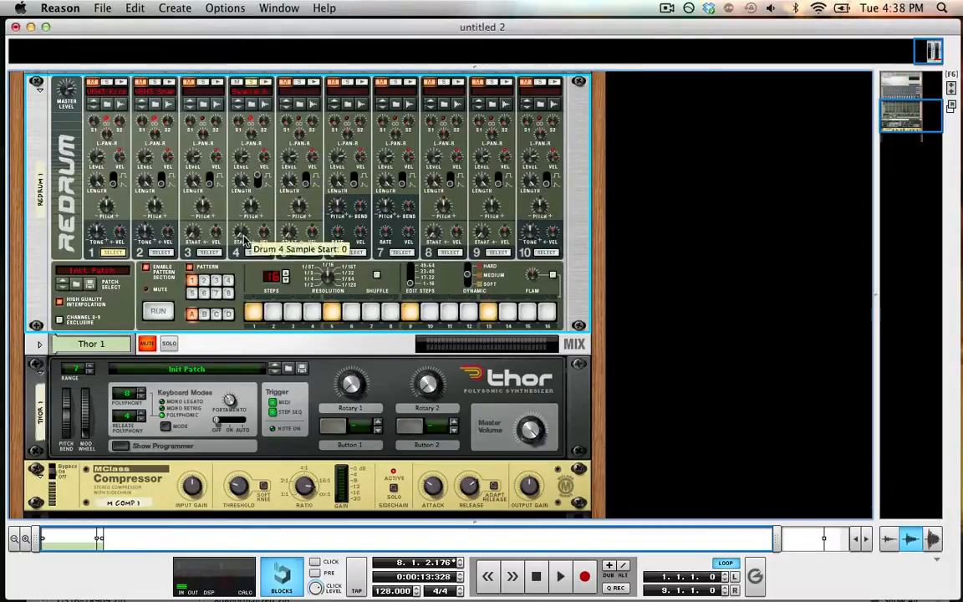
click(266, 108)
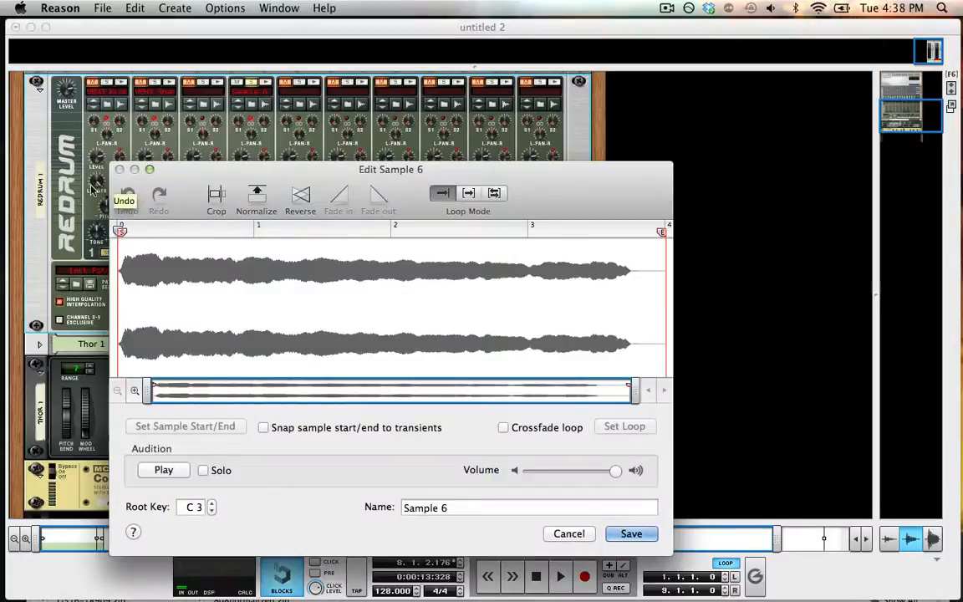
mouse_move(125, 228)
mouse_down()
mouse_move(208, 243)
mouse_move(423, 244)
mouse_move(97, 217)
mouse_up()
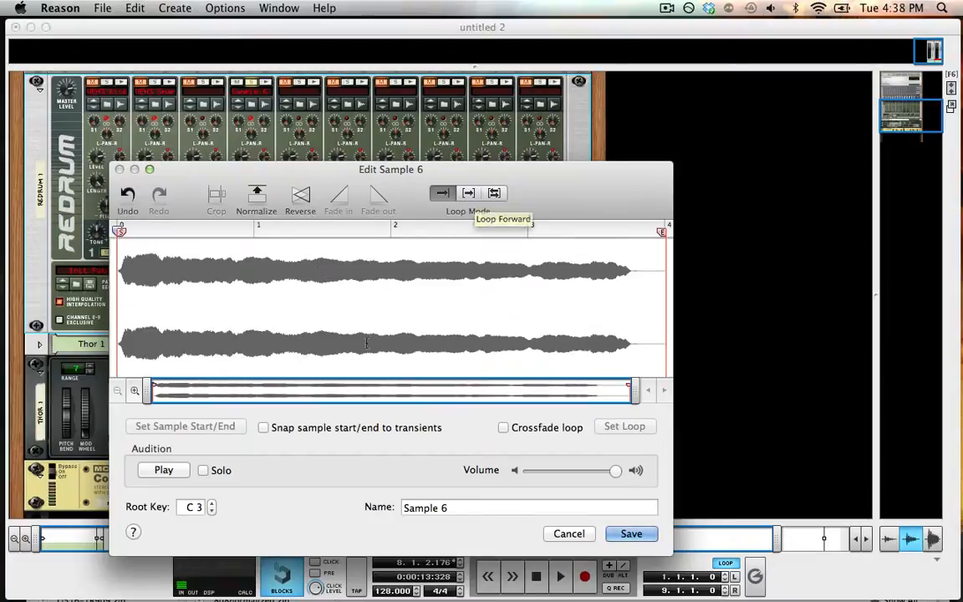
click(631, 534)
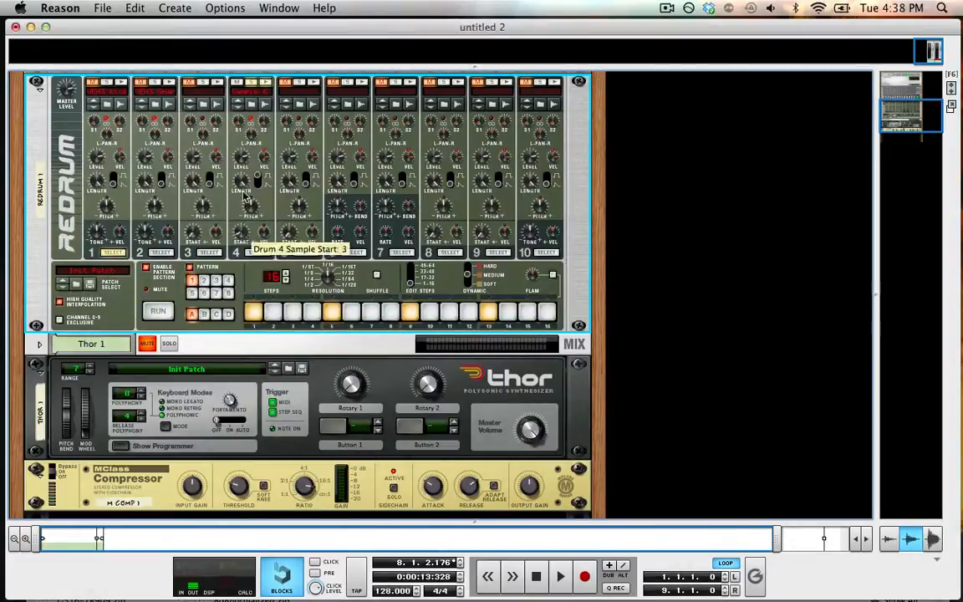
Step: Try Redrum channel 4's Sample Start, return it to 0 and adjust its velocity-to-sample-start amount
drag(236, 121, 248, 235)
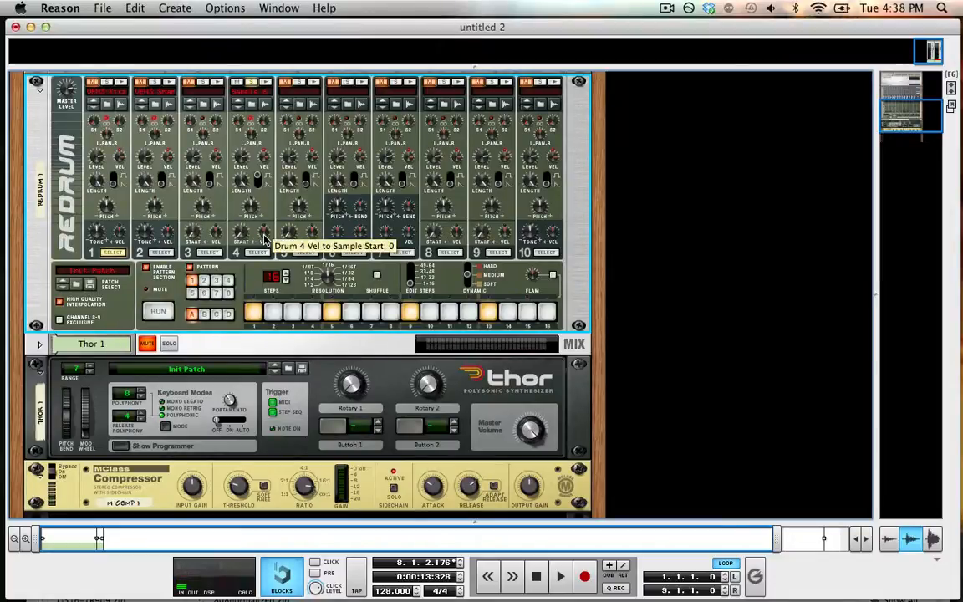
drag(264, 240, 264, 173)
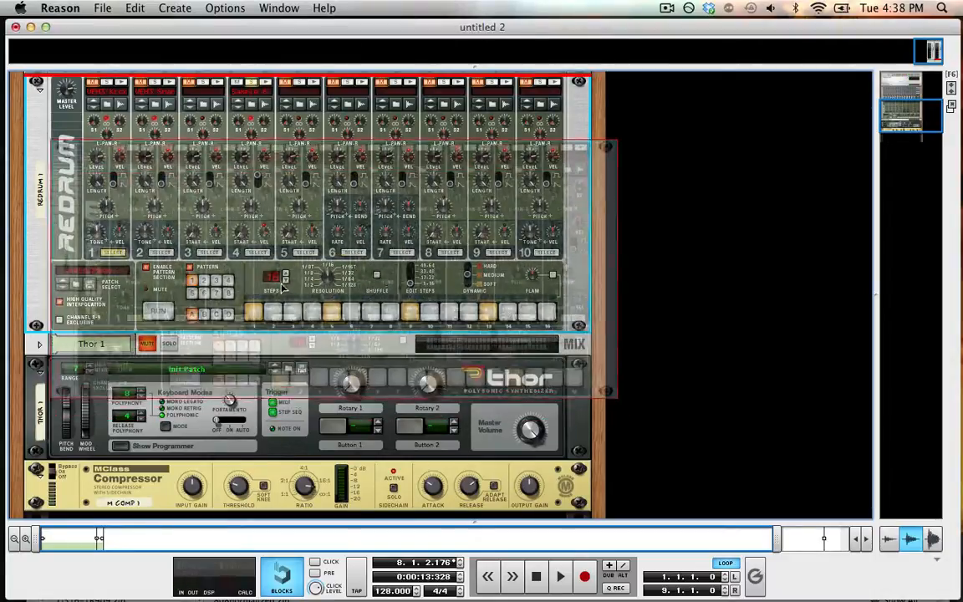
drag(263, 232, 225, 147)
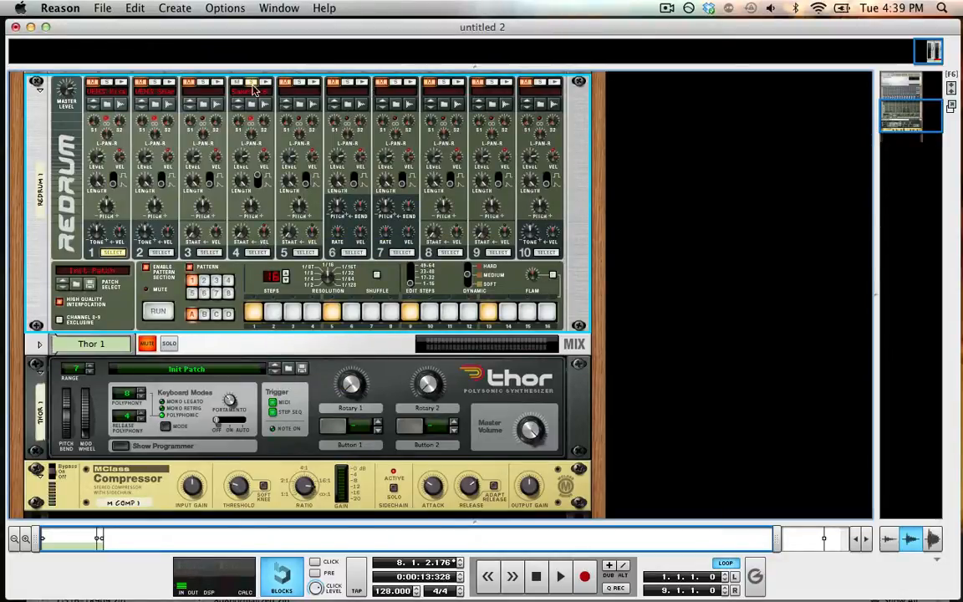
Step: Record a sample into Redrum channel 6, crop it to about 4.6–7.9 s, normalize and audition it, and save
click(362, 105)
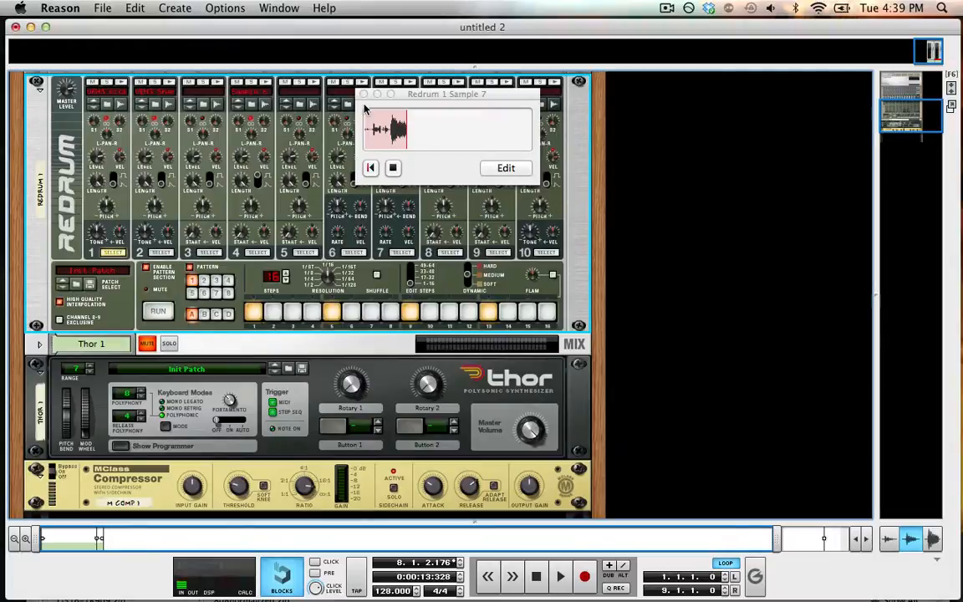
click(506, 168)
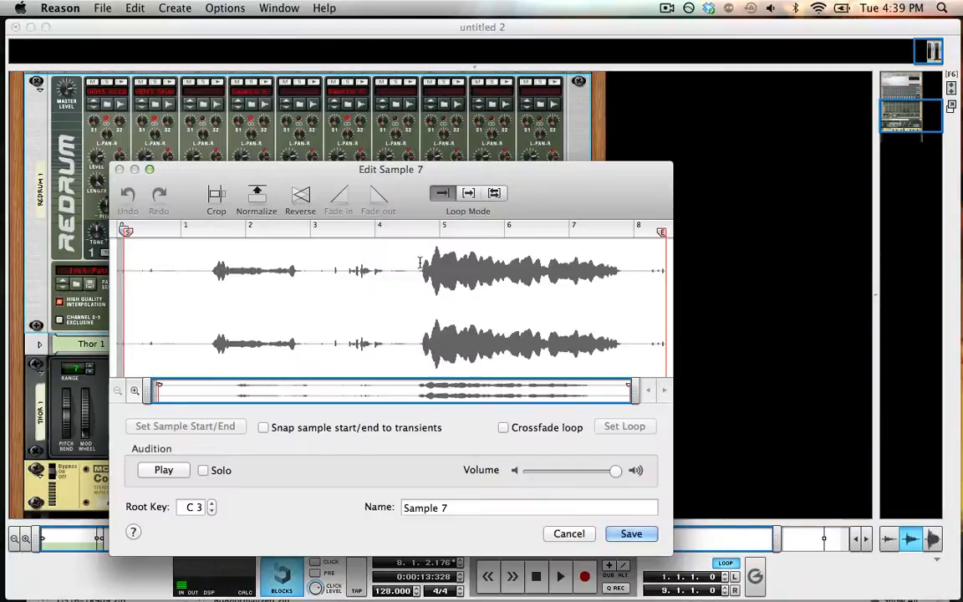
drag(420, 267, 638, 264)
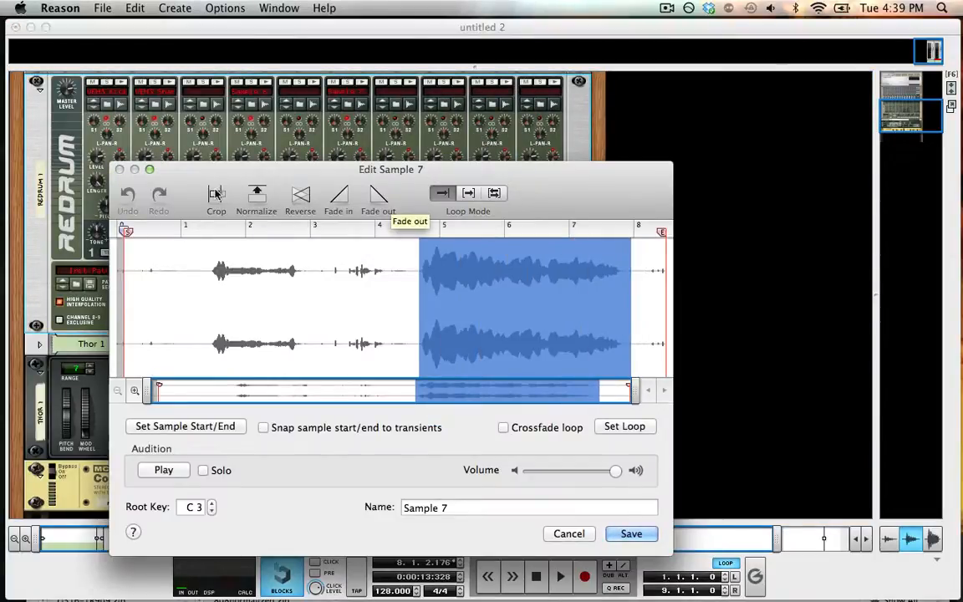
click(217, 197)
click(251, 196)
key(space)
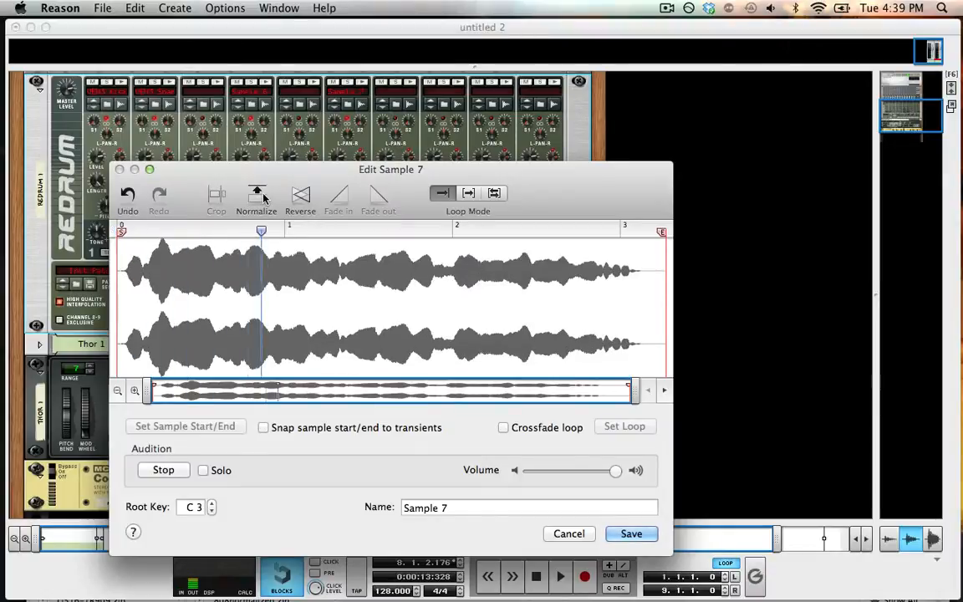
click(633, 533)
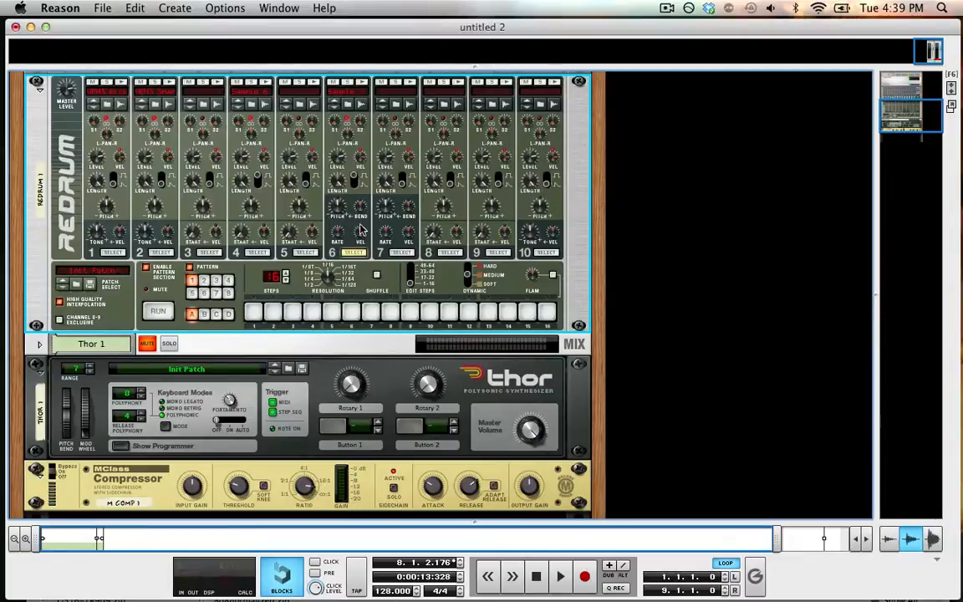
Step: Change Redrum channel 6's Pitch and try different Pitch Bend amounts on its sample
mouse_move(337, 206)
mouse_down()
mouse_move(351, 269)
mouse_move(318, 214)
mouse_move(311, 117)
mouse_move(337, 207)
mouse_move(337, 197)
mouse_up()
drag(362, 211, 364, 149)
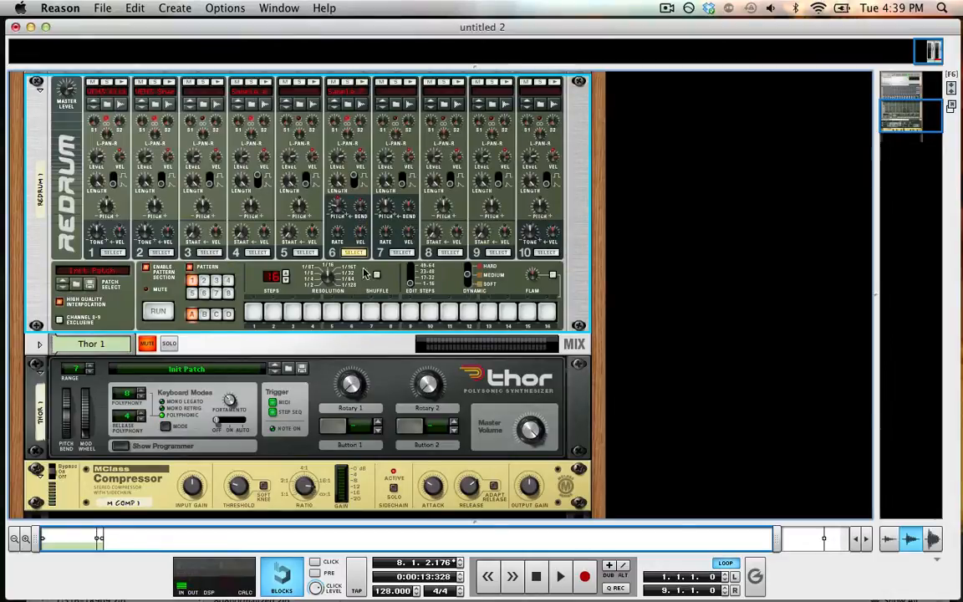
drag(364, 207, 363, 216)
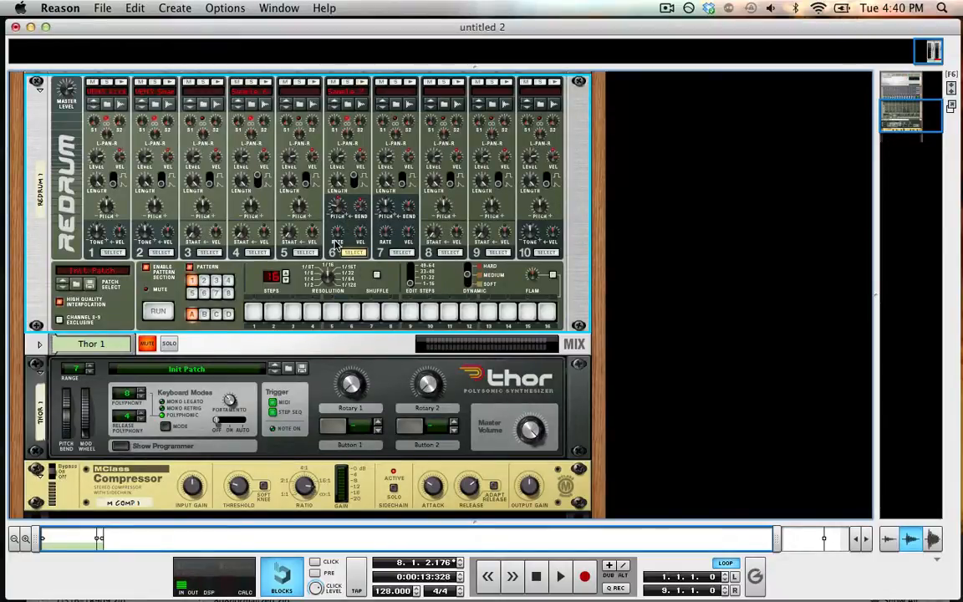
Step: Sweep drum 6's Pitch Bend Rate up to 92 and back down, try its velocity control and reset Pitch Bend Amount to 0
mouse_move(339, 240)
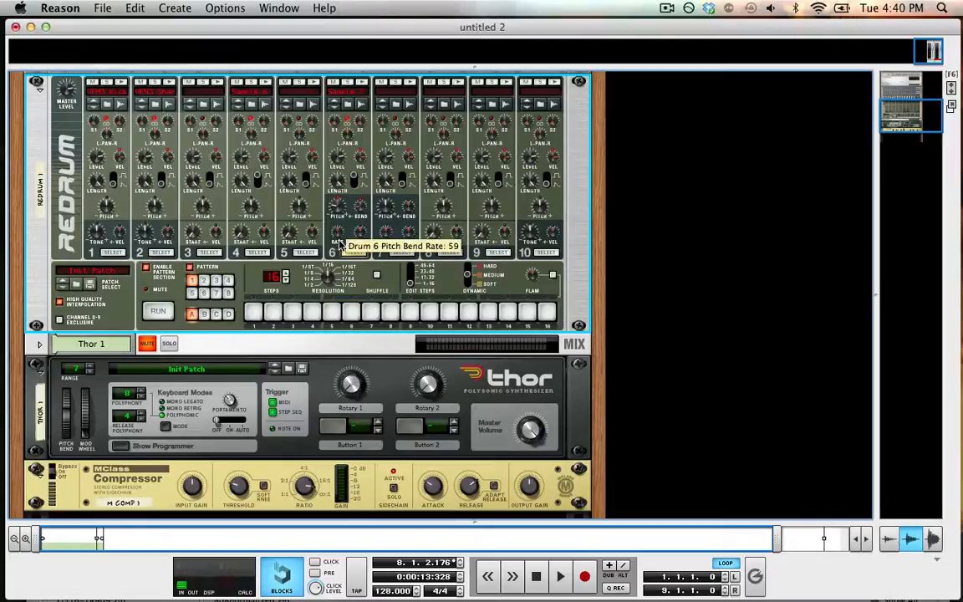
drag(340, 243, 335, 195)
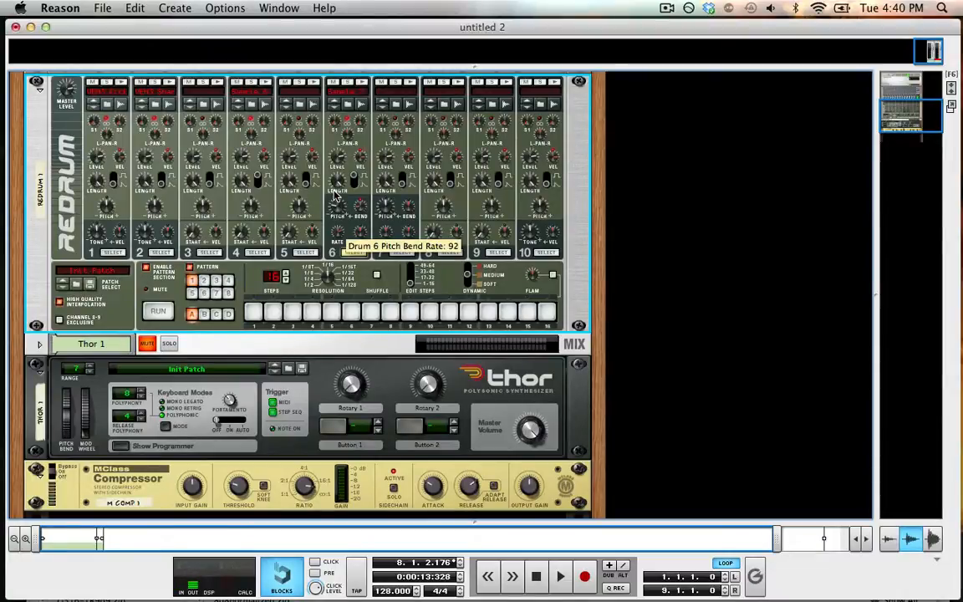
drag(334, 196, 342, 269)
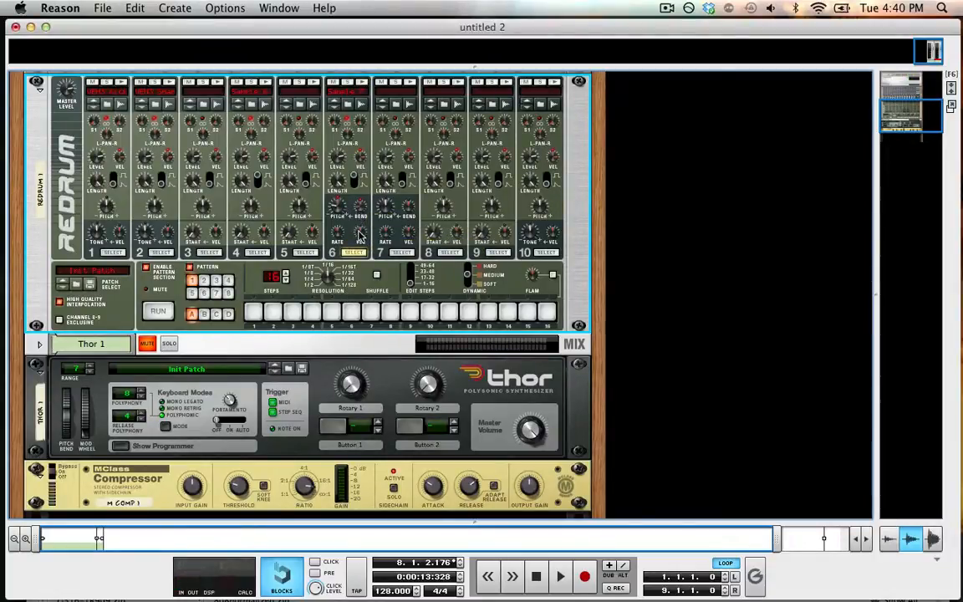
drag(360, 236, 367, 125)
mouse_move(364, 243)
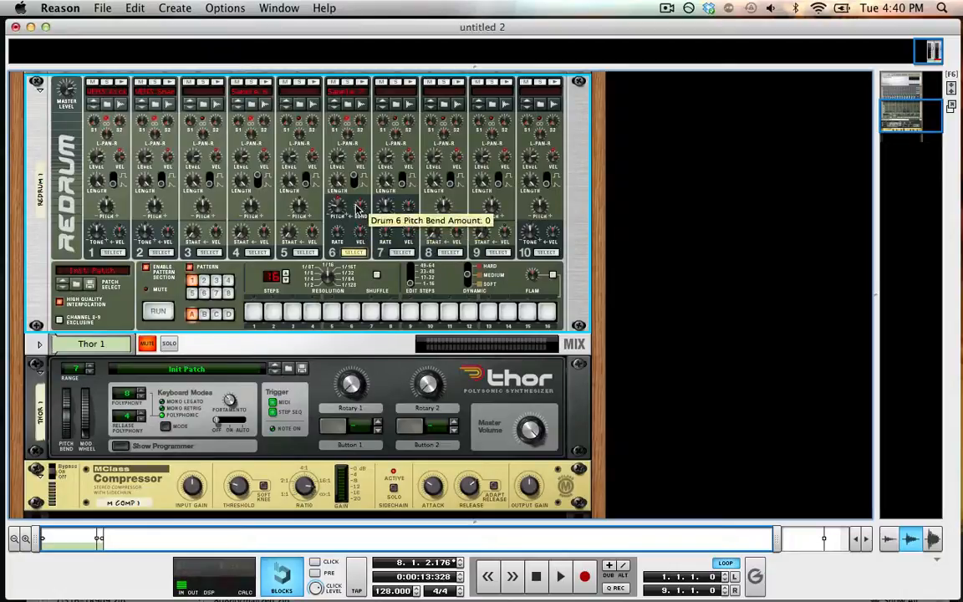
mouse_move(337, 209)
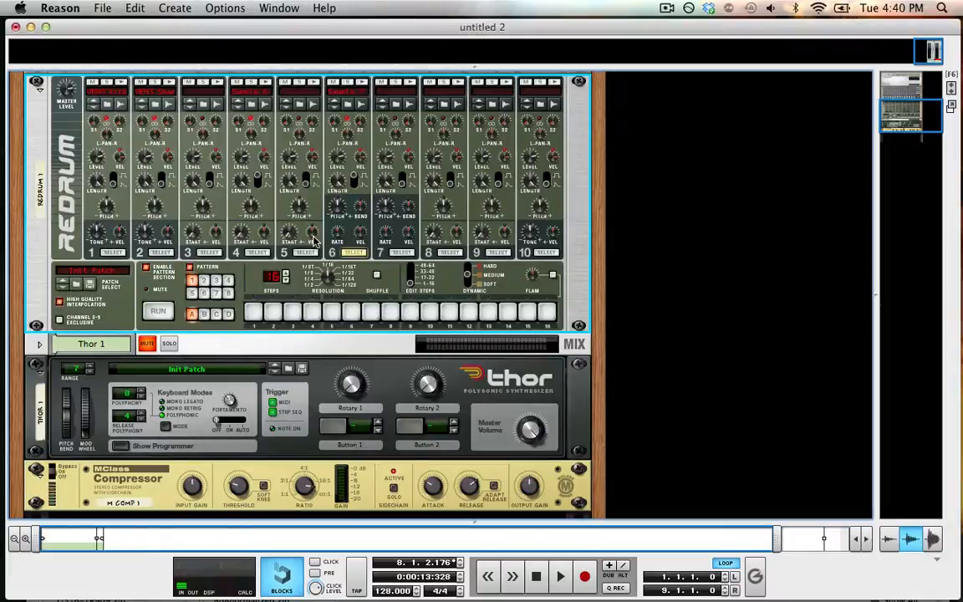
mouse_move(330, 299)
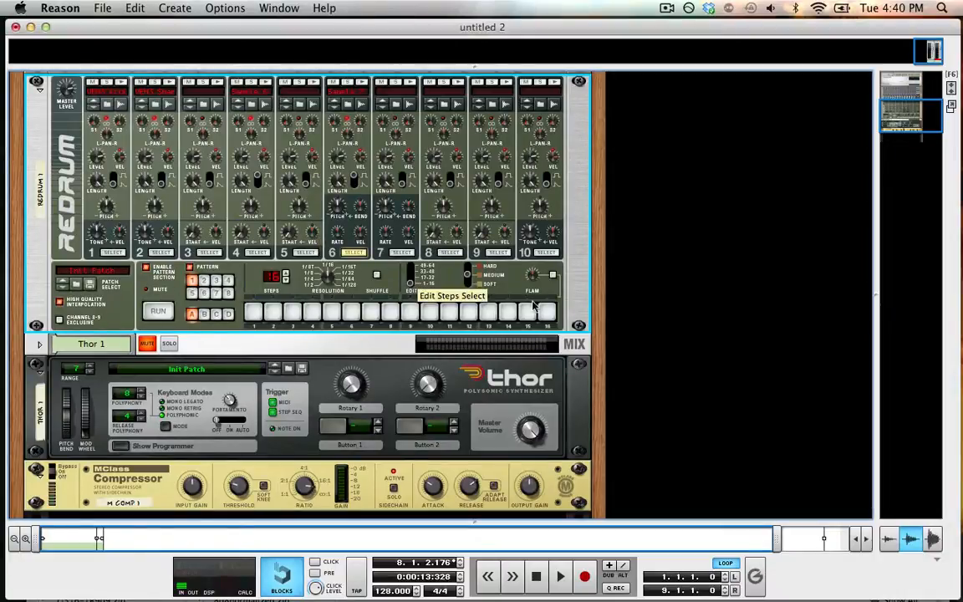
click(60, 300)
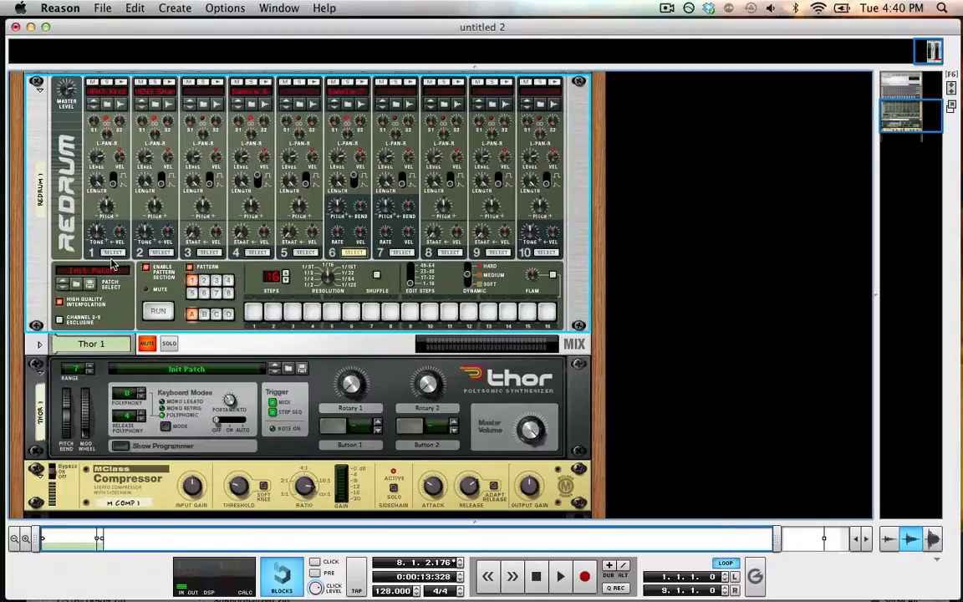
Step: Audition the Cowbell and Maraca samples in the Misc folder and load a percussion sample into Redrum channel 3
click(189, 102)
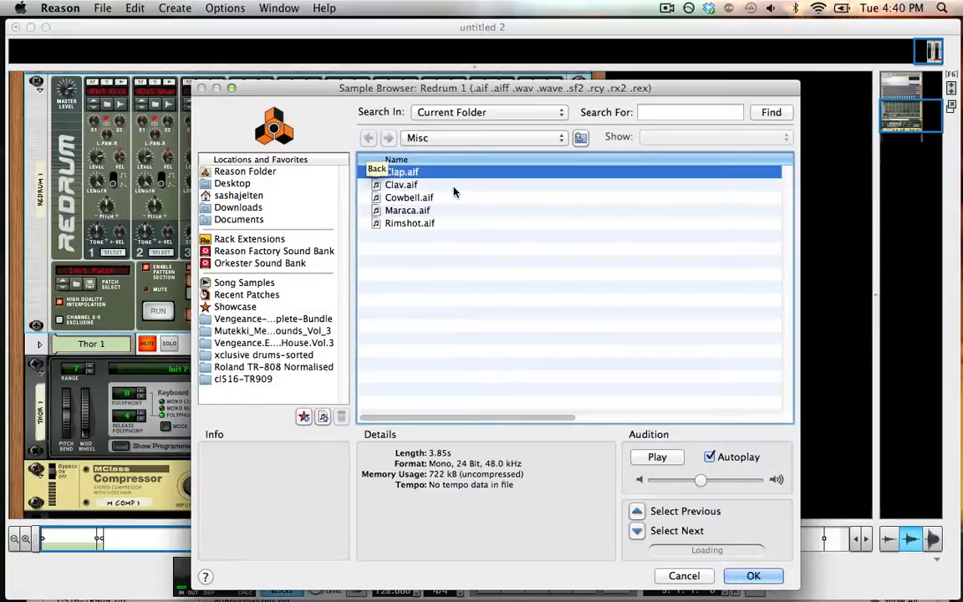
click(428, 199)
click(424, 210)
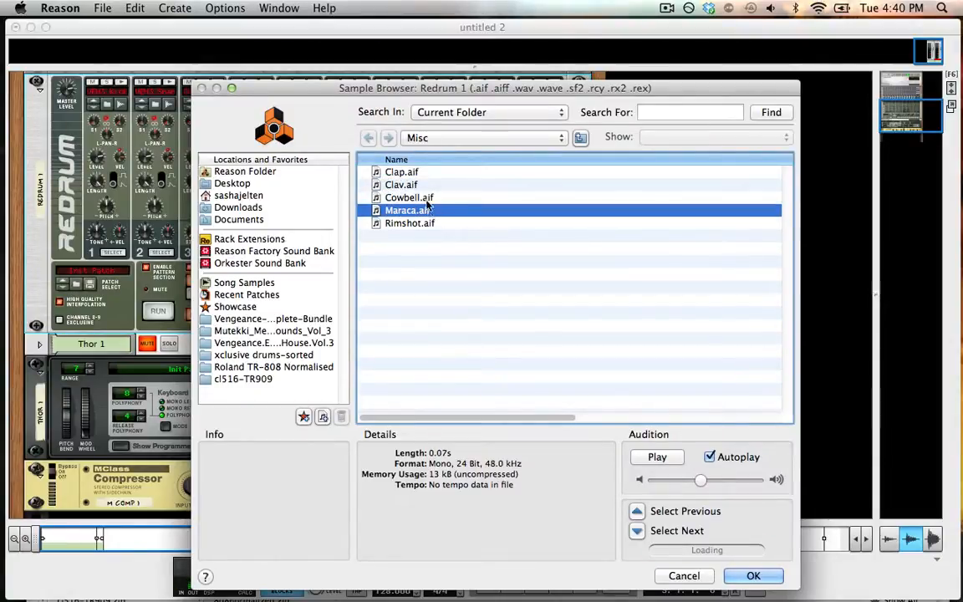
double_click(420, 193)
click(226, 94)
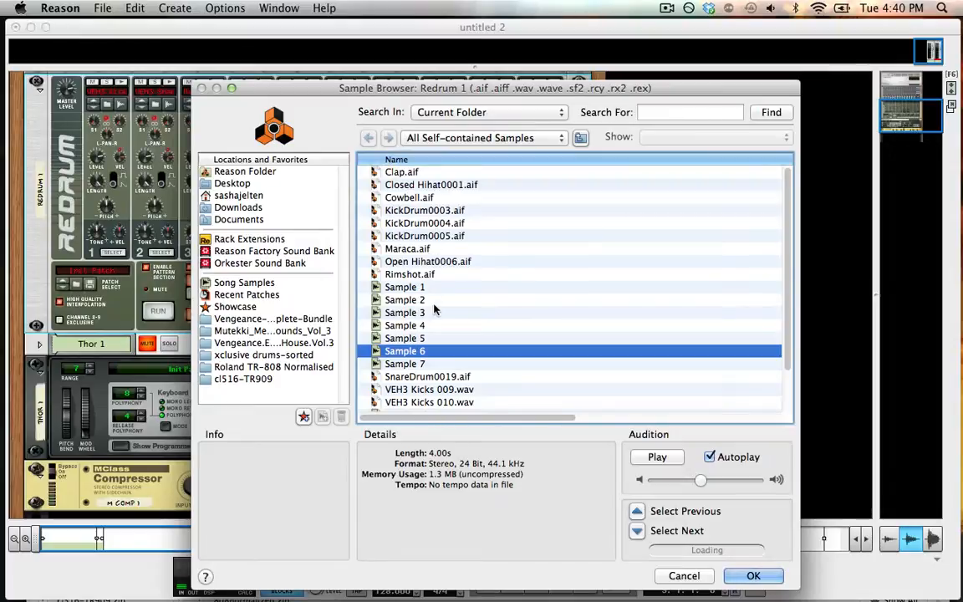
click(421, 258)
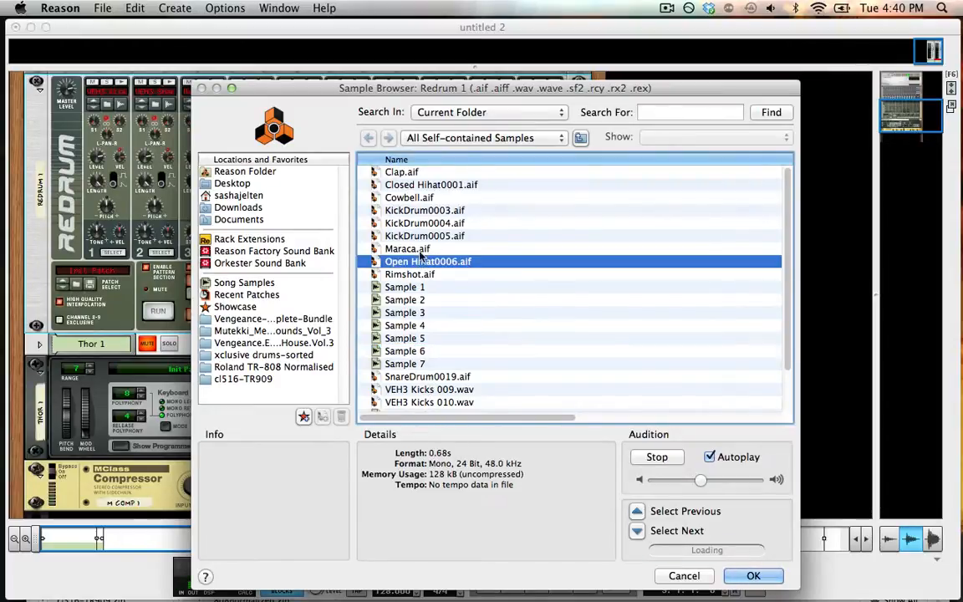
click(689, 578)
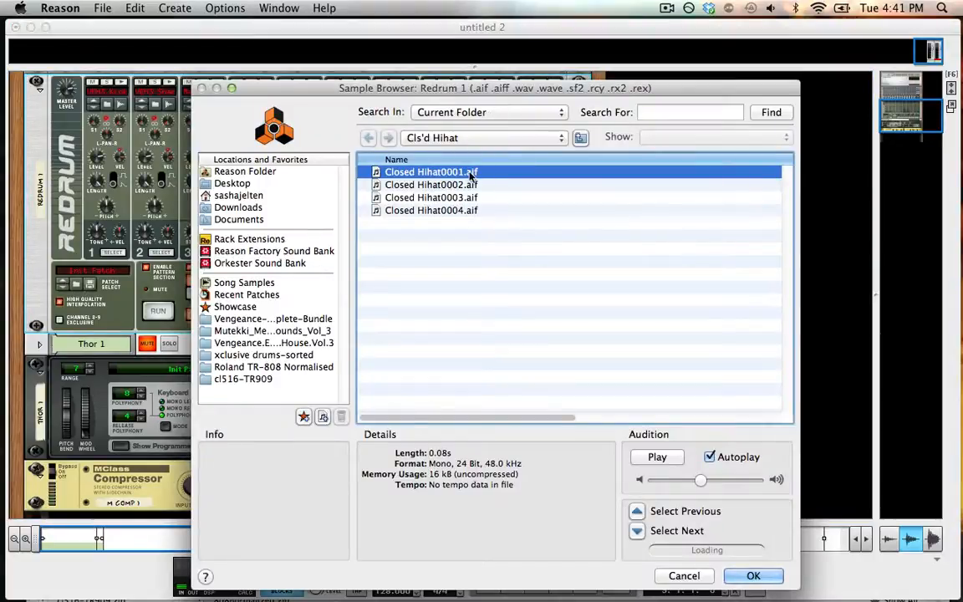
Step: Load Closed Hihat0001.aif into Redrum channel 9
key(Return)
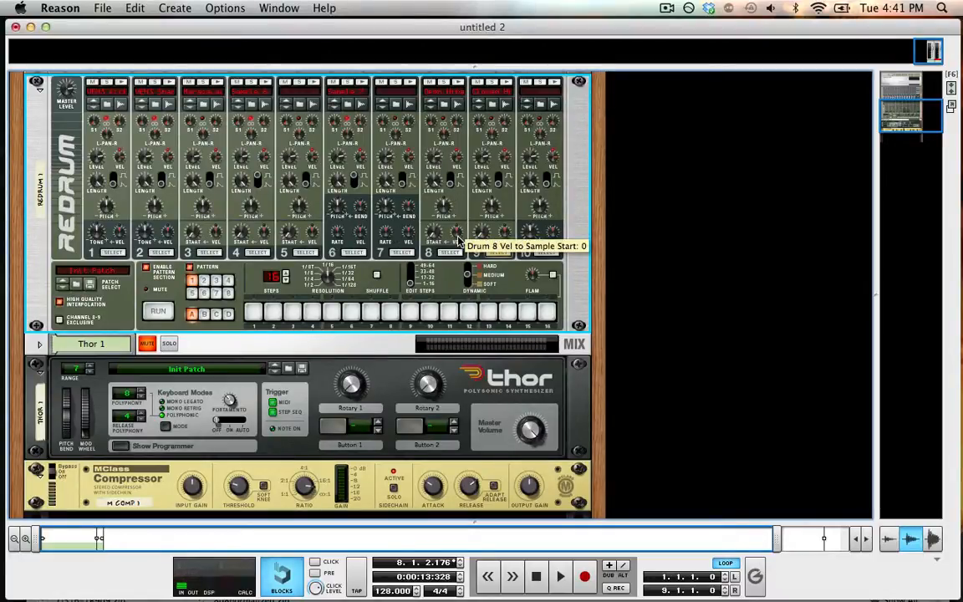
Step: Run the pattern with Redrum channel 9 selected, switch to channel 8 and stop the pattern
click(158, 311)
click(450, 252)
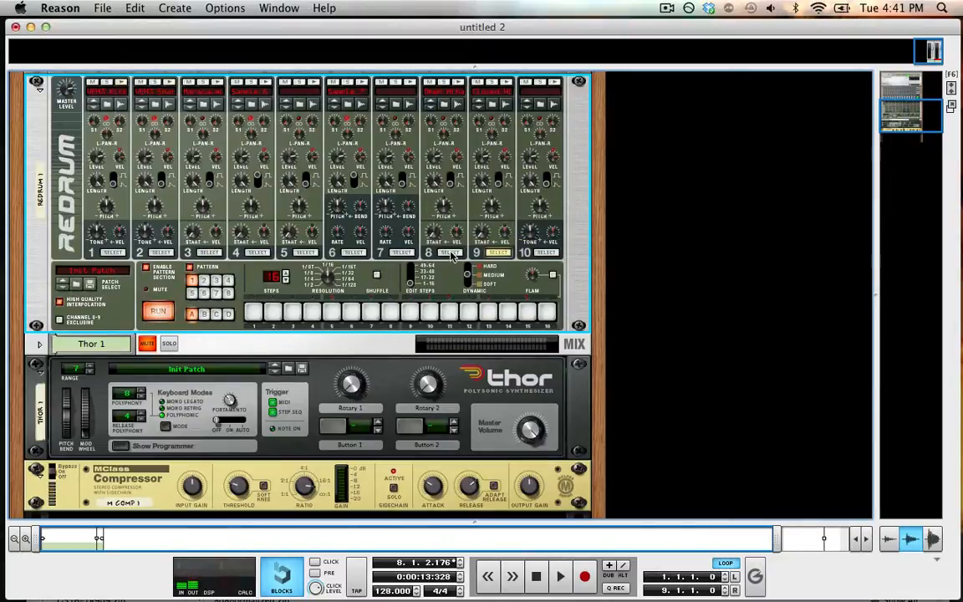
click(164, 313)
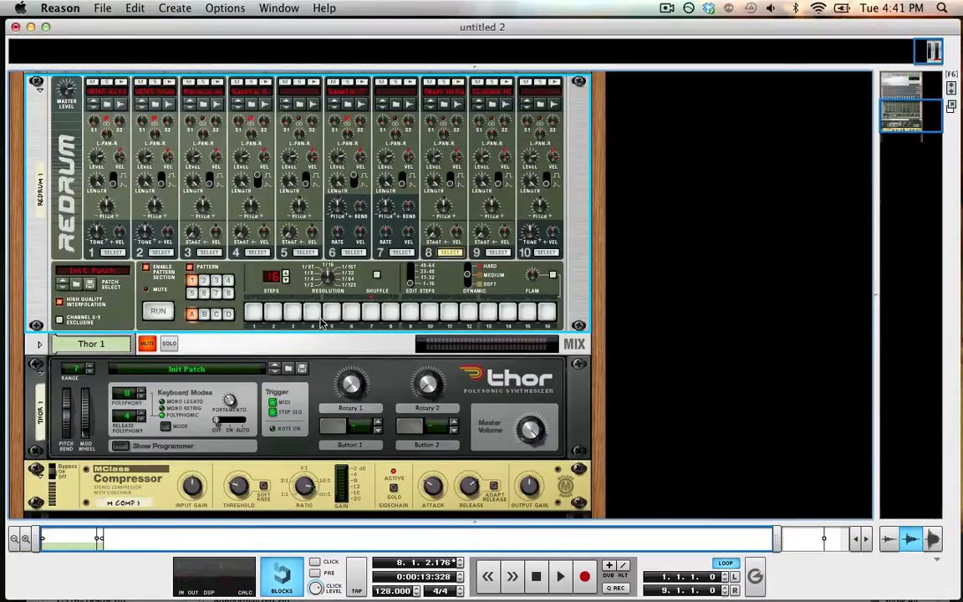
Step: Enable Redrum's Channel 8-9 Exclusive option and run the pattern
click(59, 321)
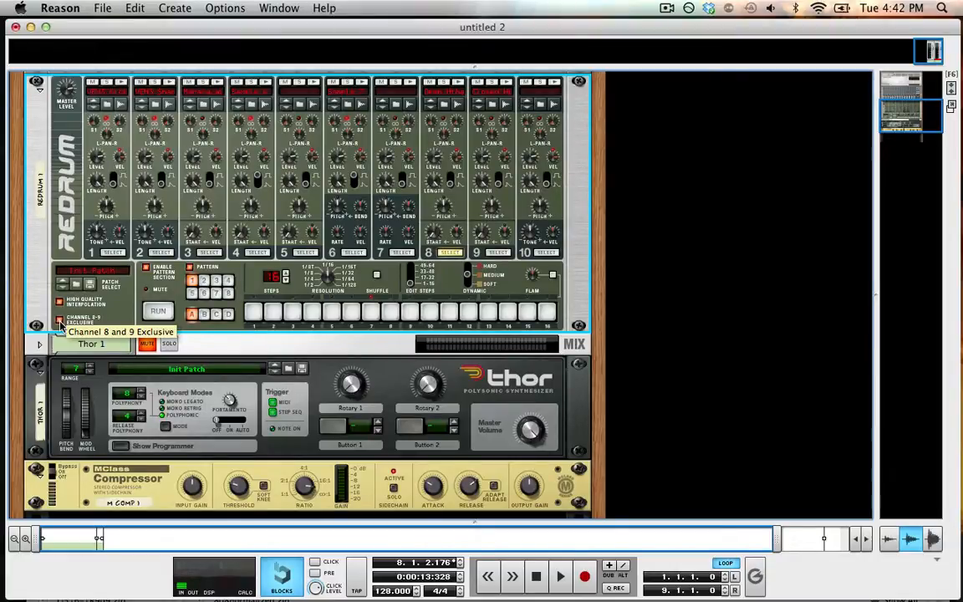
click(158, 311)
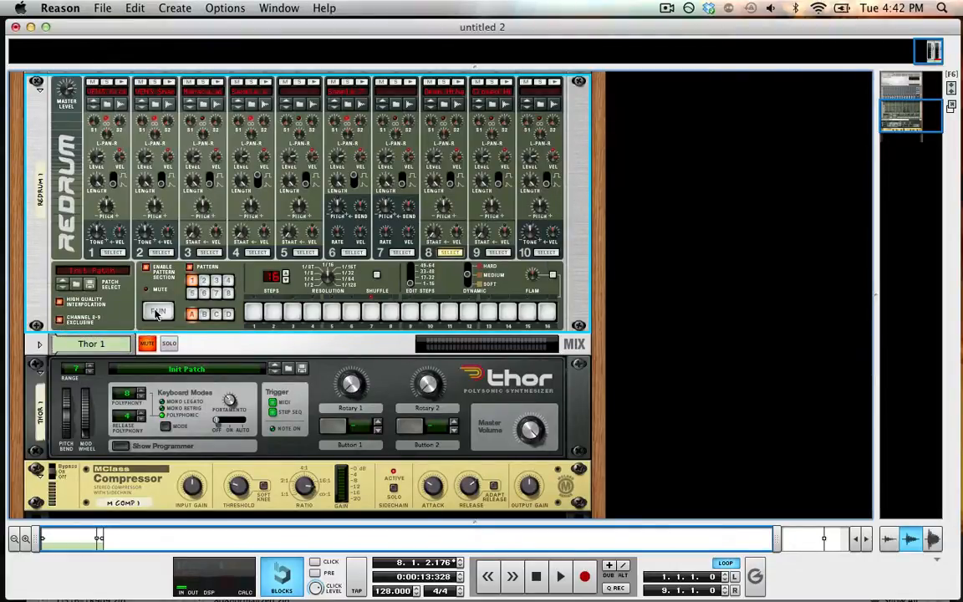
Step: Program closed hi-hat hits on steps 3, 7 and 15 of Redrum channel 9
click(499, 252)
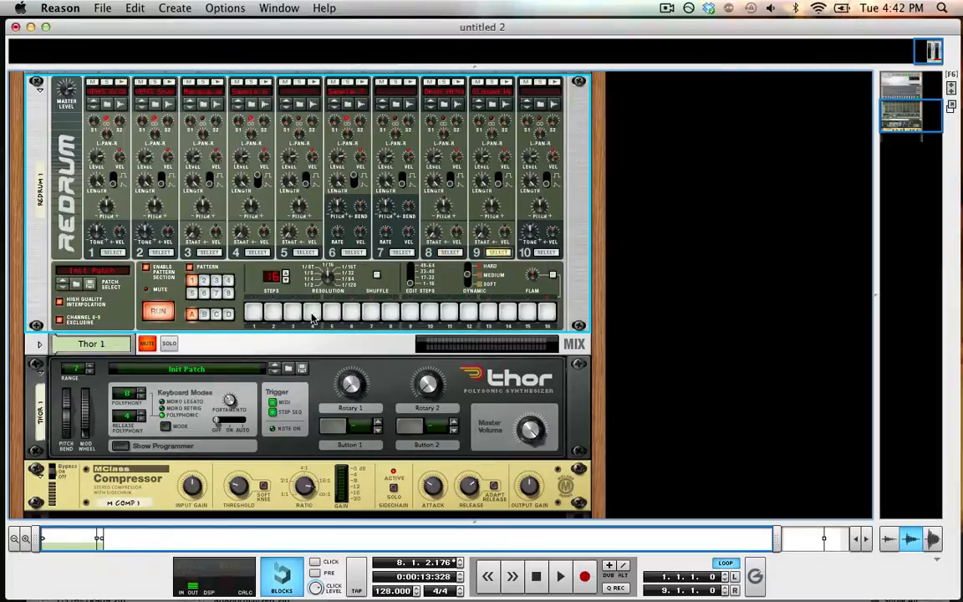
click(291, 313)
click(371, 313)
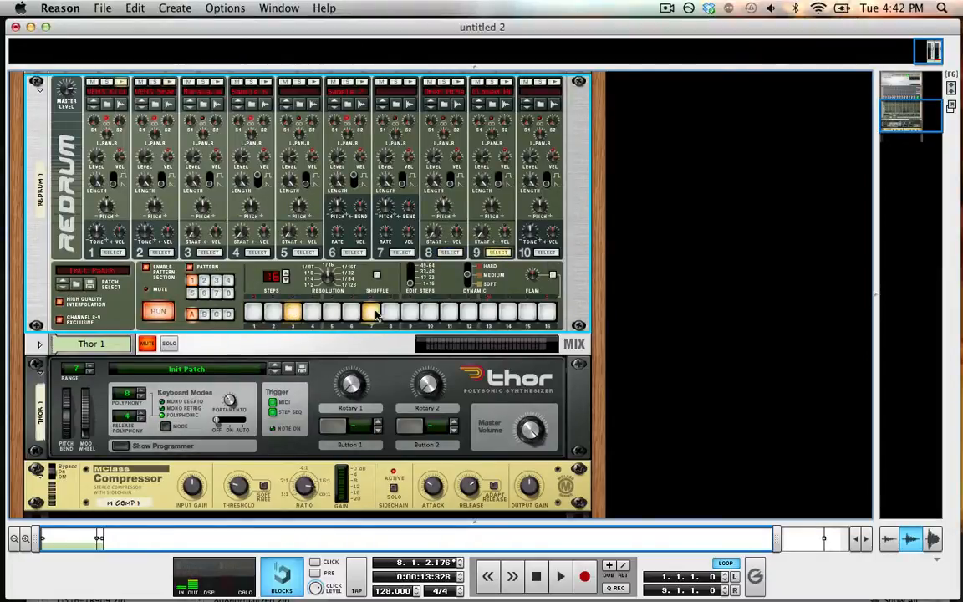
click(527, 313)
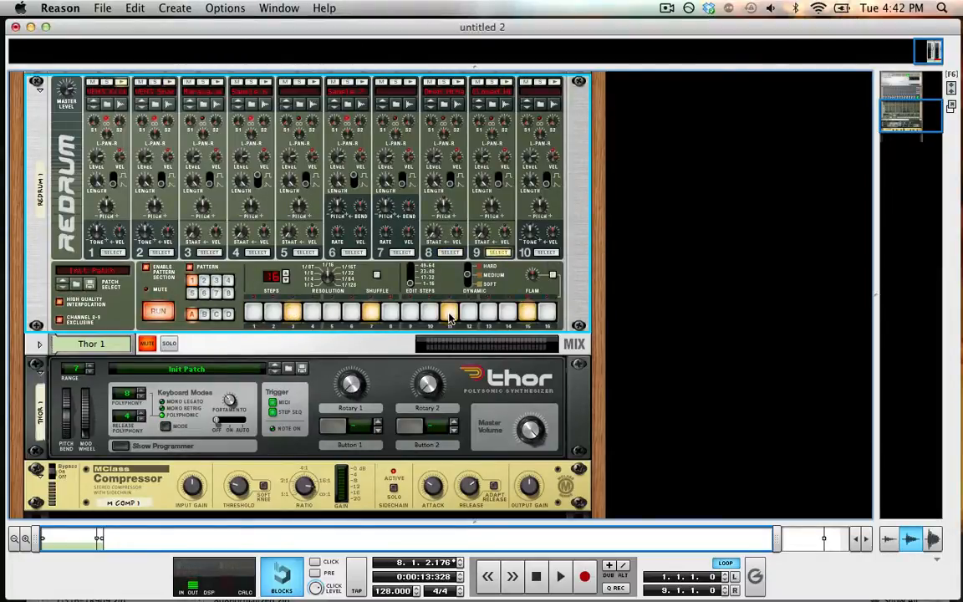
Step: Program channel 8 on step 11 and turn off Channel 8-9 Exclusive to compare the hi-hats with the pattern running
click(450, 251)
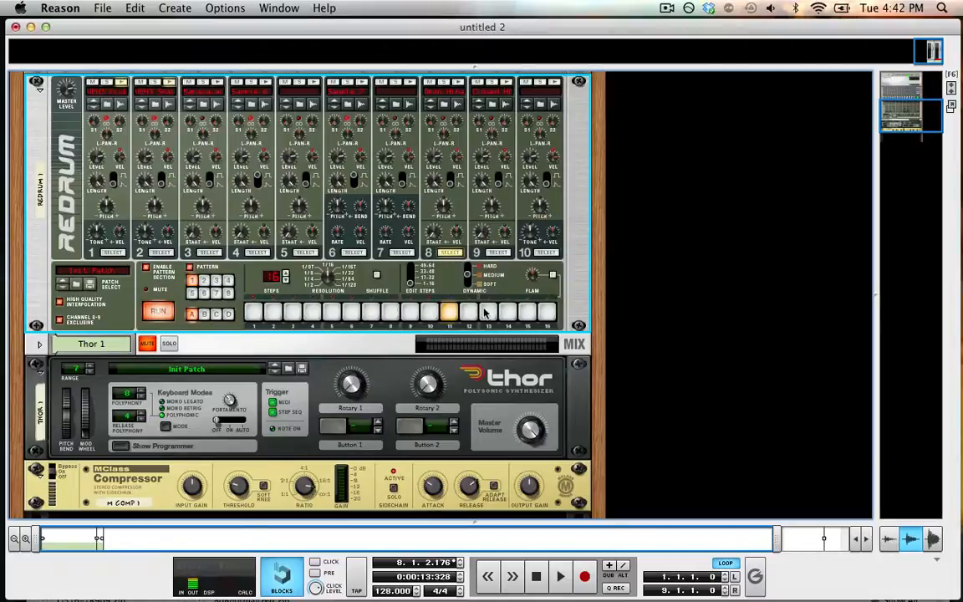
click(160, 311)
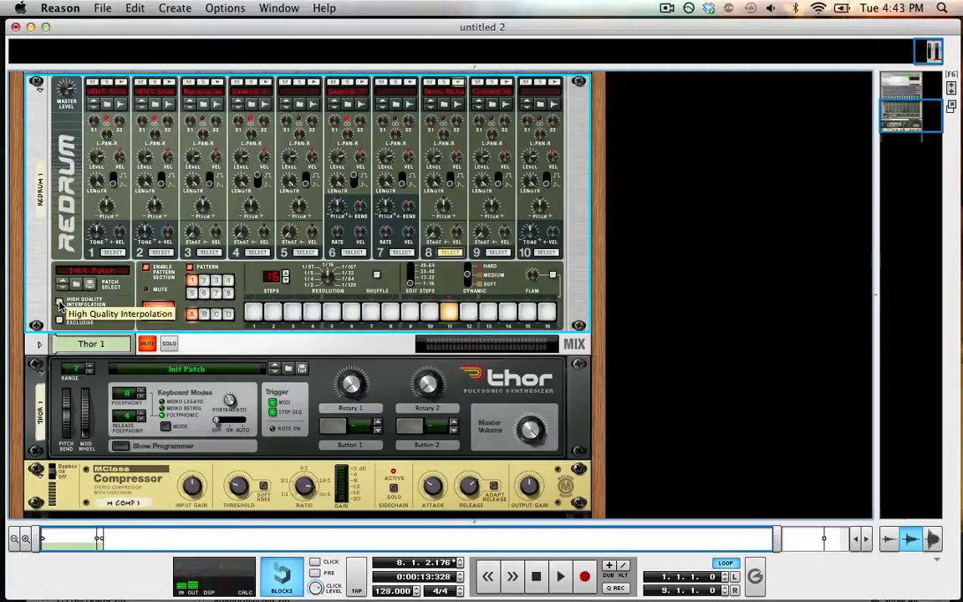
click(156, 312)
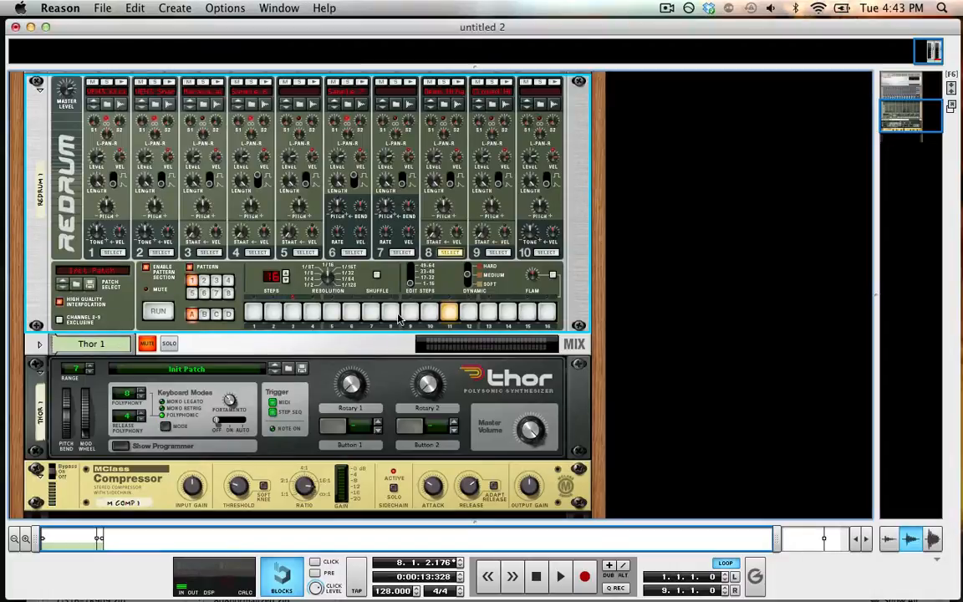
click(159, 309)
Step: Program the kick on steps 1, 5, 9 and 13 of Redrum channel 1
click(114, 252)
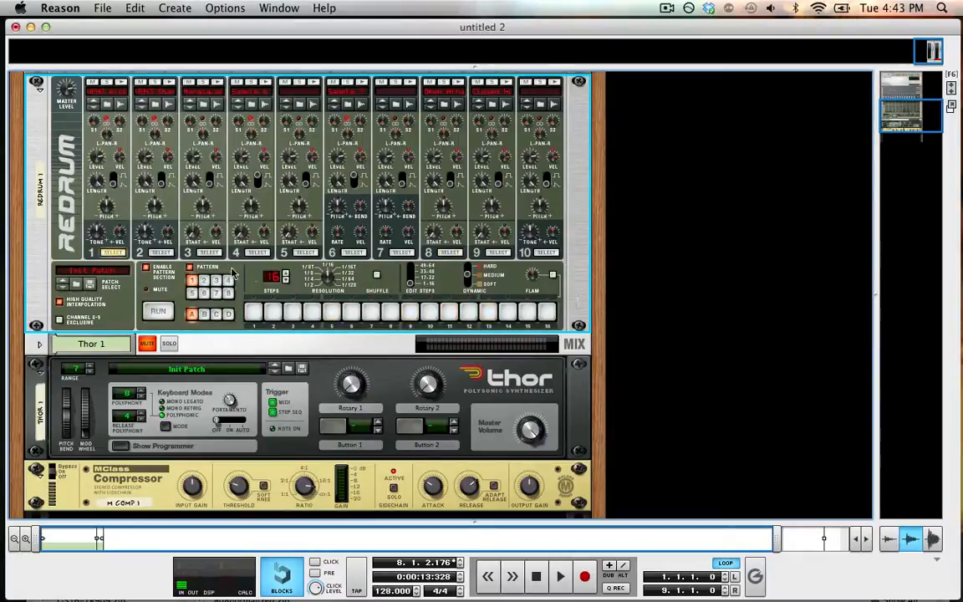
click(252, 311)
click(331, 312)
click(409, 311)
click(488, 312)
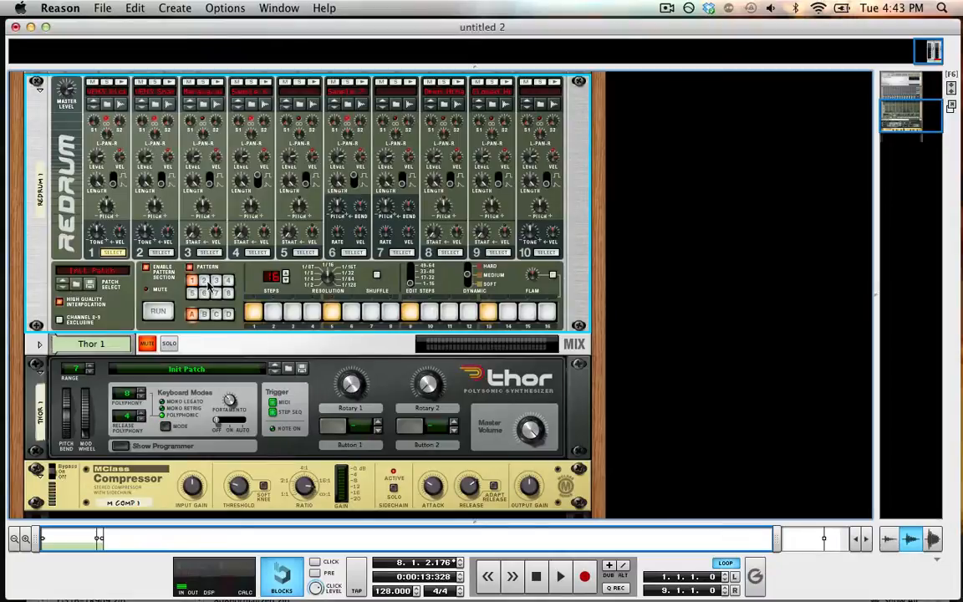
Step: Switch to pattern 2 and fill all 16 steps of Redrum channel 9
click(204, 281)
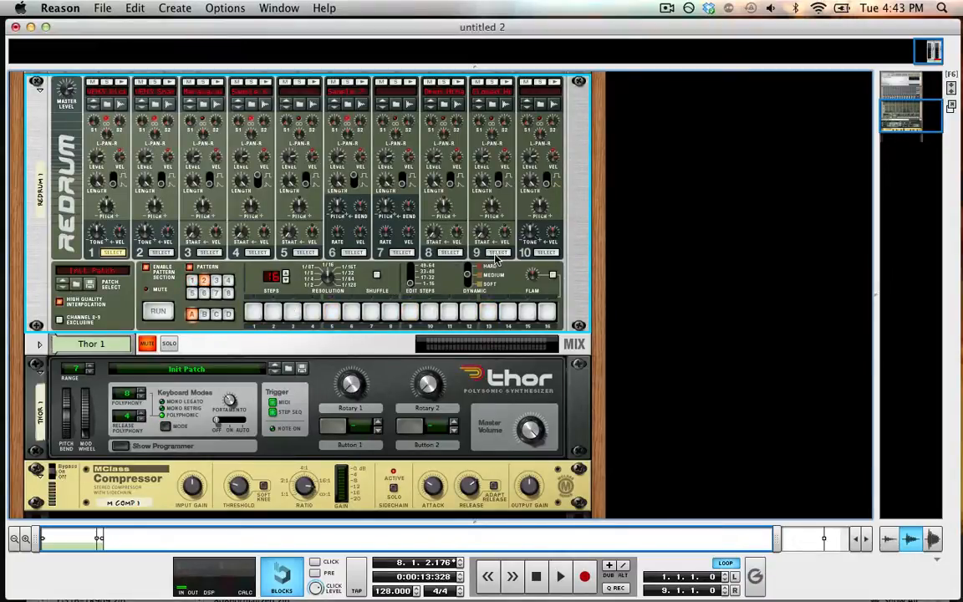
click(496, 254)
drag(249, 317, 623, 318)
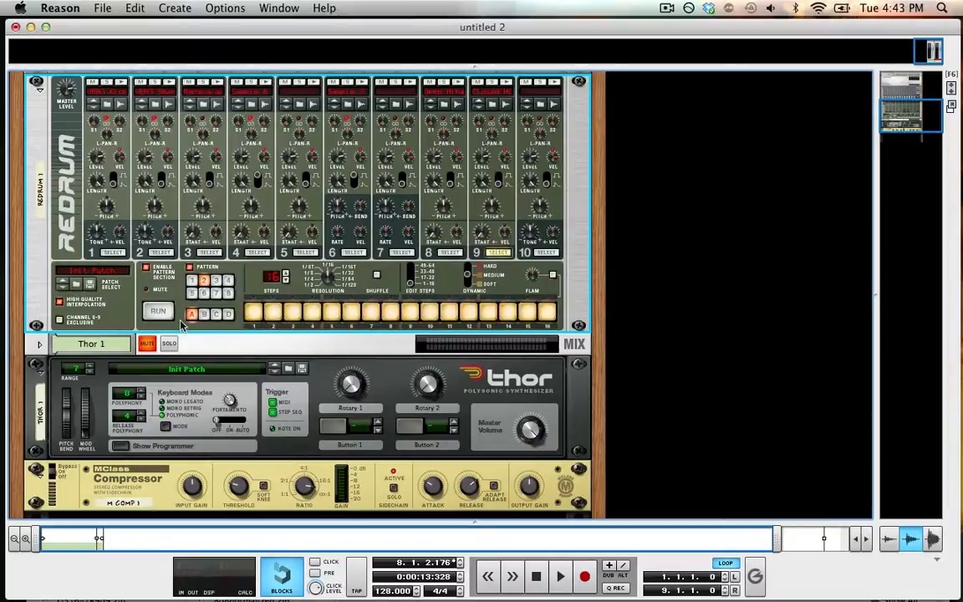
Step: Run the pattern, return from pattern 2 to pattern 1, and try Shuffle on and off
click(159, 311)
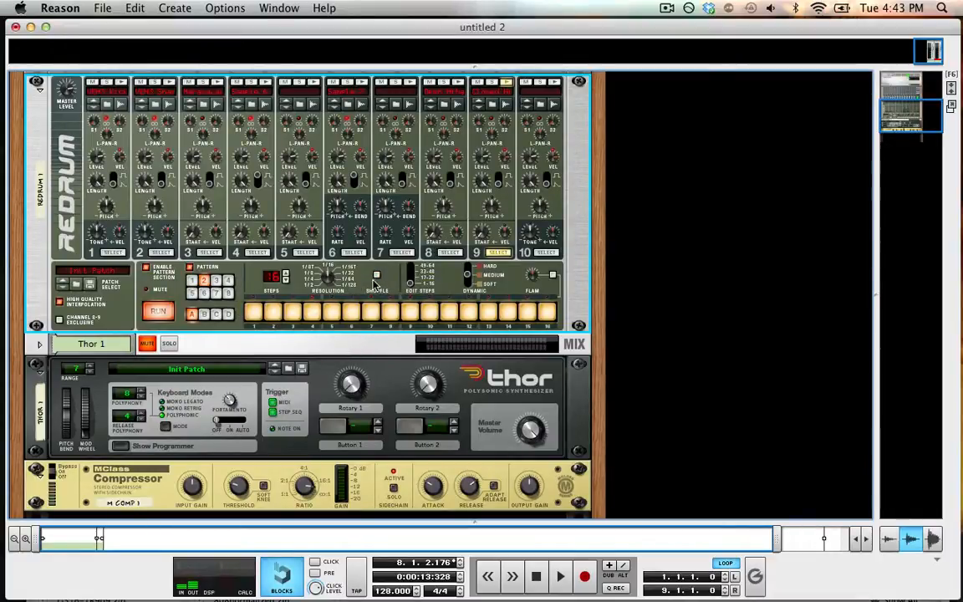
click(410, 279)
click(409, 283)
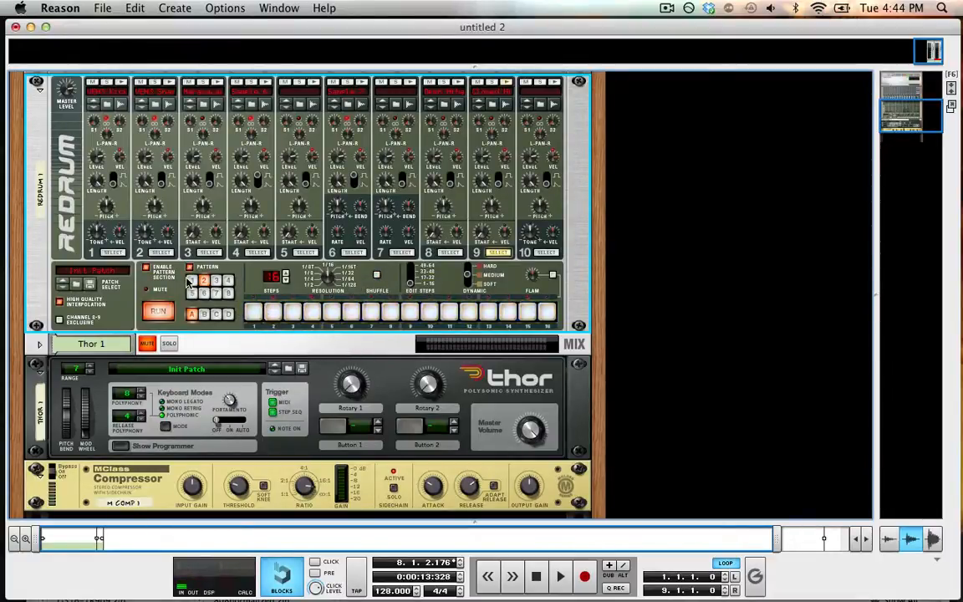
click(377, 275)
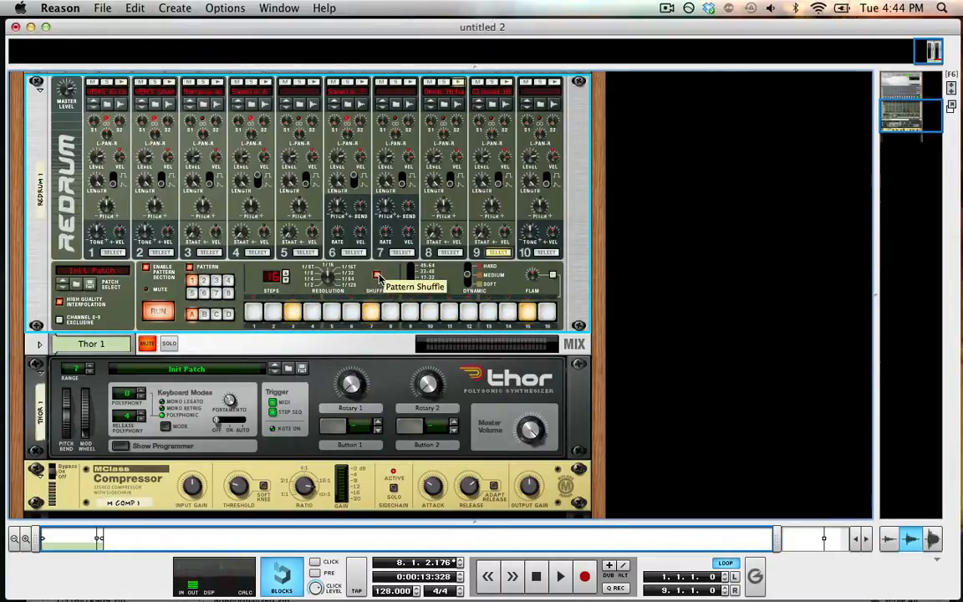
click(377, 275)
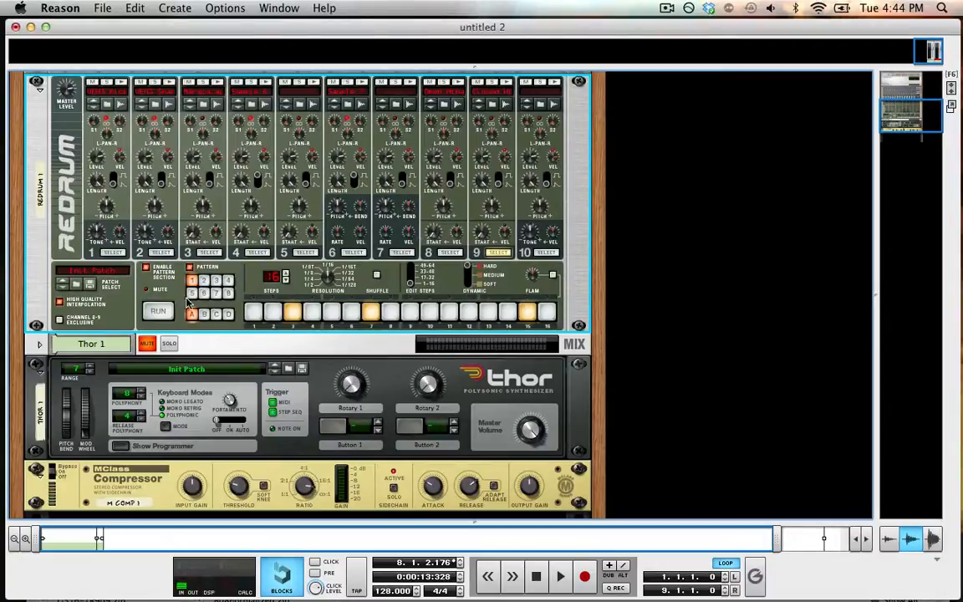
Step: Try a hard dynamic on step 1 of channel 1 with the pattern running and restore the medium hit
click(112, 252)
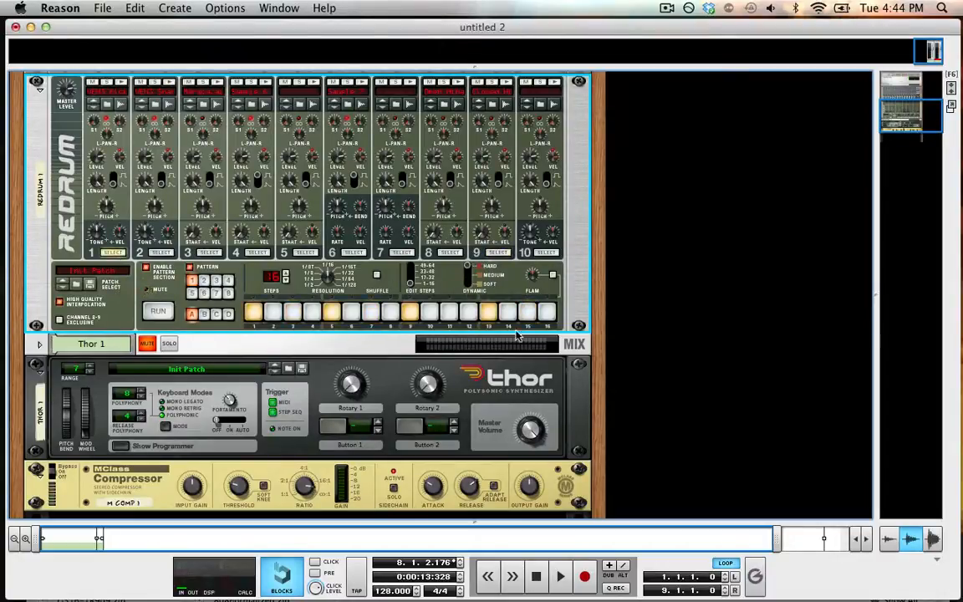
click(158, 311)
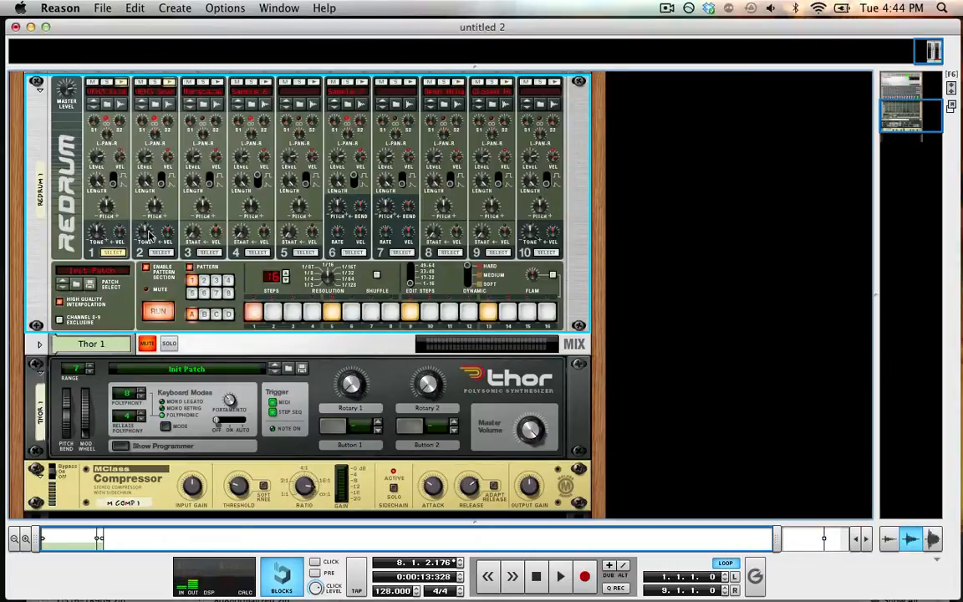
click(253, 313)
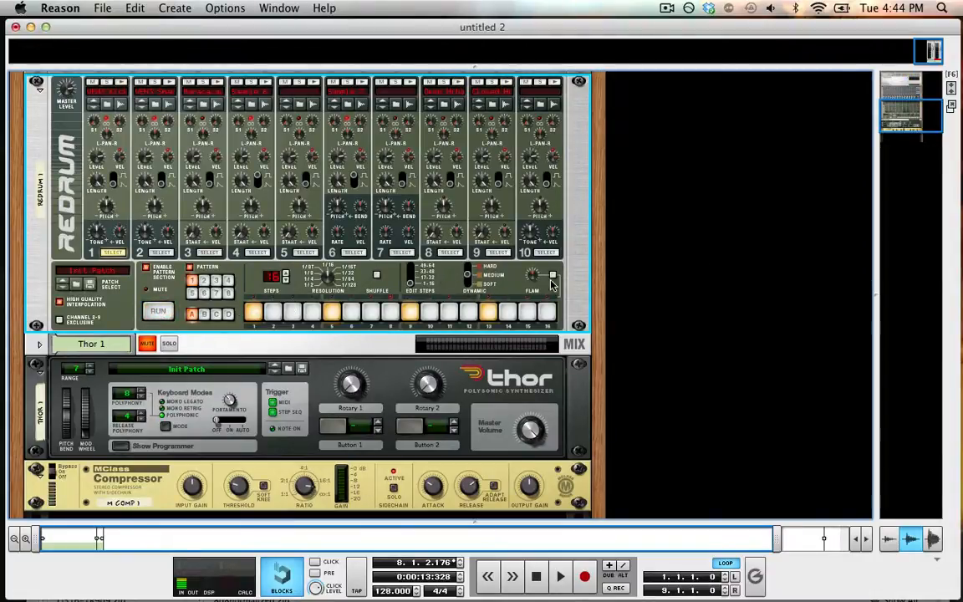
Step: Vary the Flam amount between 65 and 0 with the pattern running and channel 2 soloed
click(161, 252)
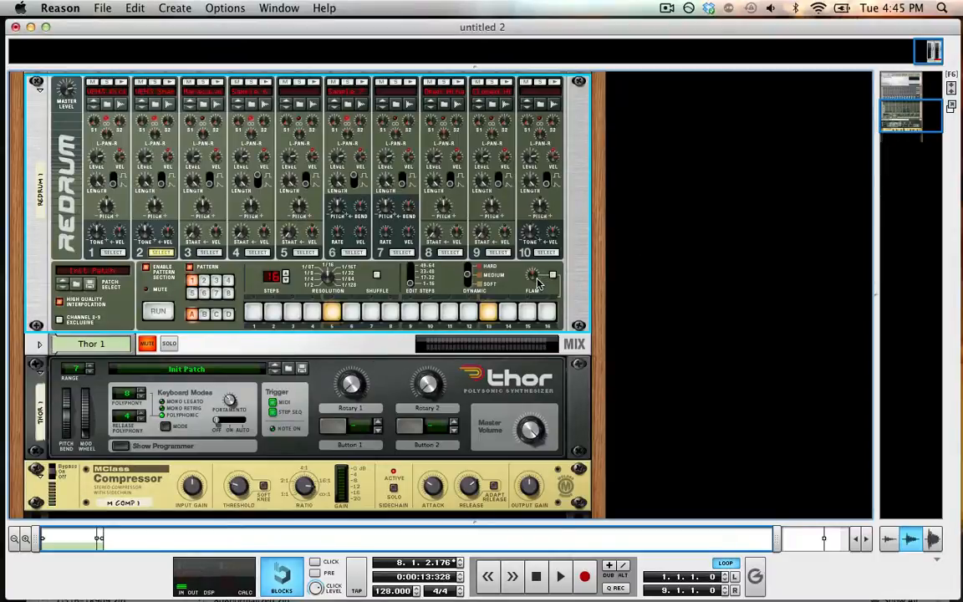
mouse_move(538, 285)
mouse_down()
mouse_move(540, 335)
mouse_move(547, 292)
mouse_move(497, 284)
mouse_move(495, 296)
mouse_move(482, 247)
mouse_move(533, 276)
mouse_up()
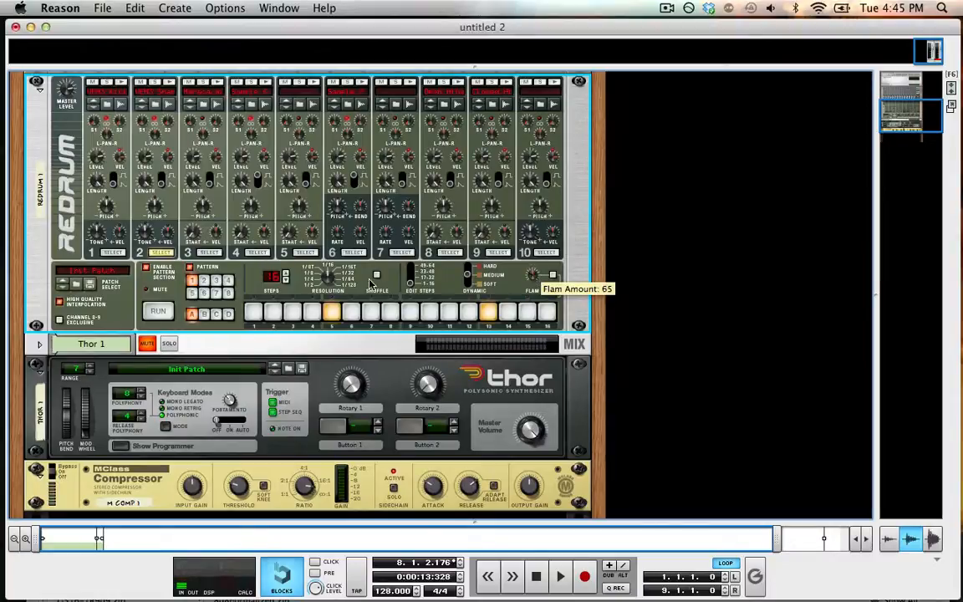
click(158, 312)
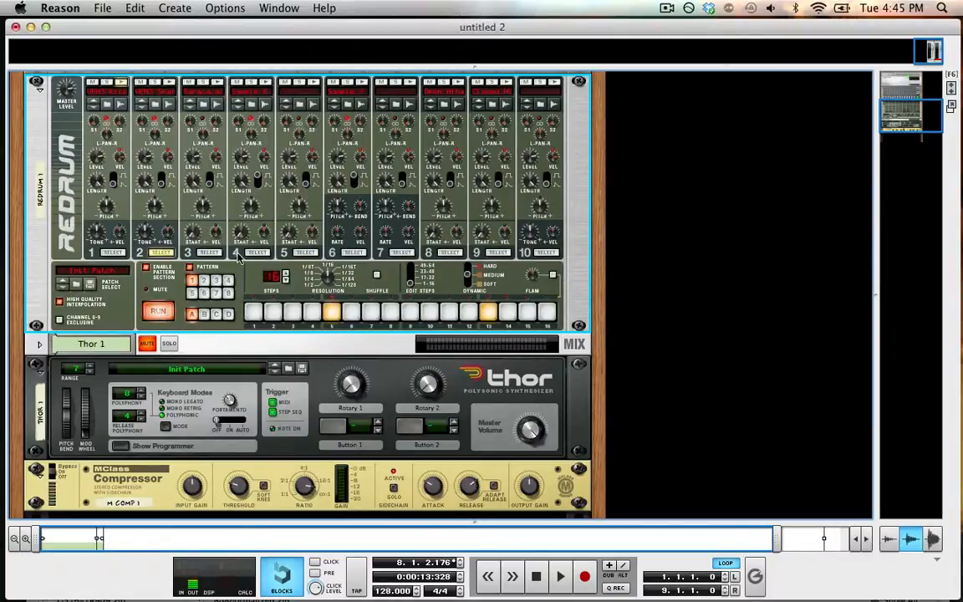
click(156, 81)
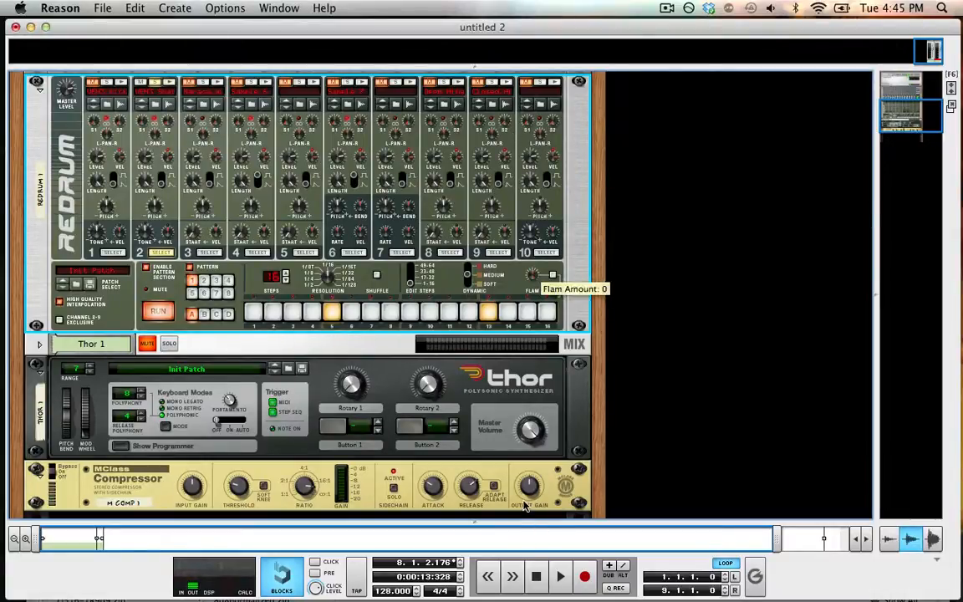
mouse_move(529, 431)
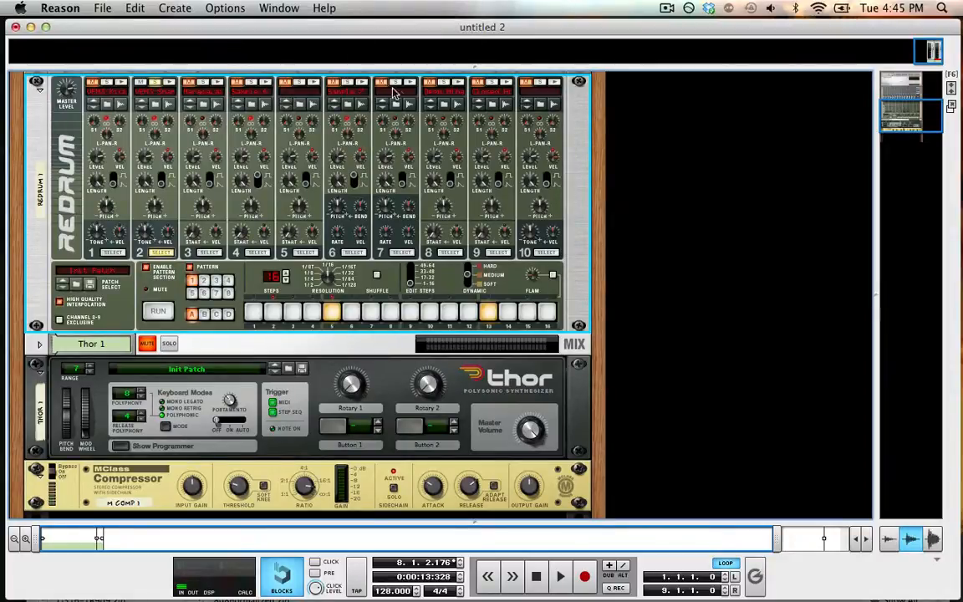
Step: Try Flam hits on steps 8 and 10 of channel 2, remove them and switch Flam off
click(552, 276)
click(389, 312)
click(431, 312)
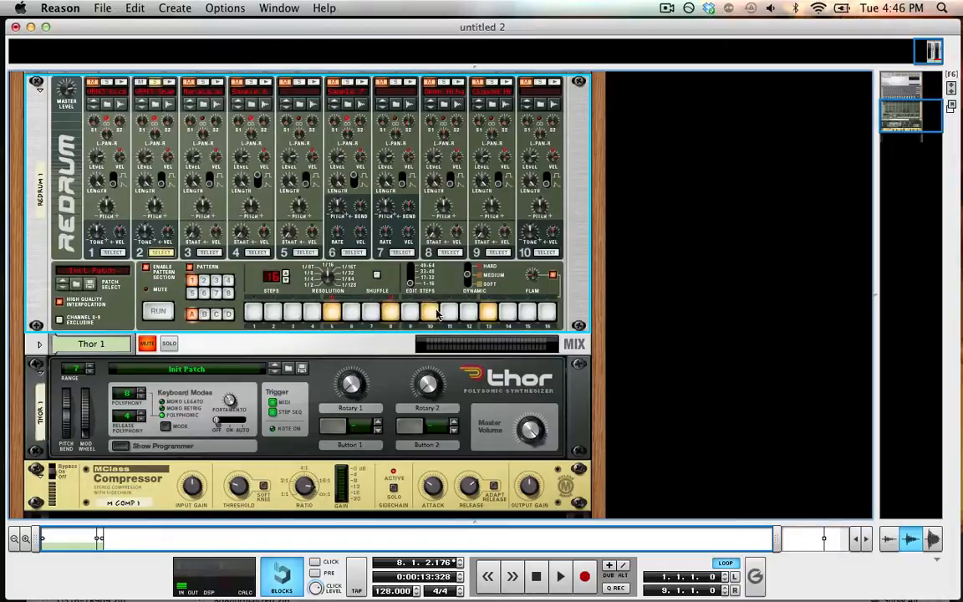
click(430, 313)
click(389, 312)
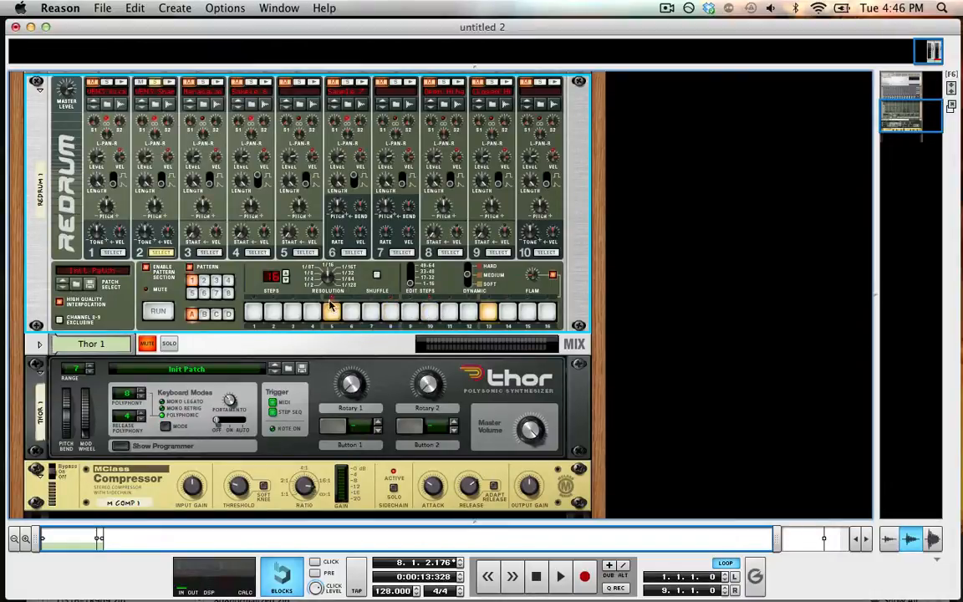
click(410, 312)
click(553, 274)
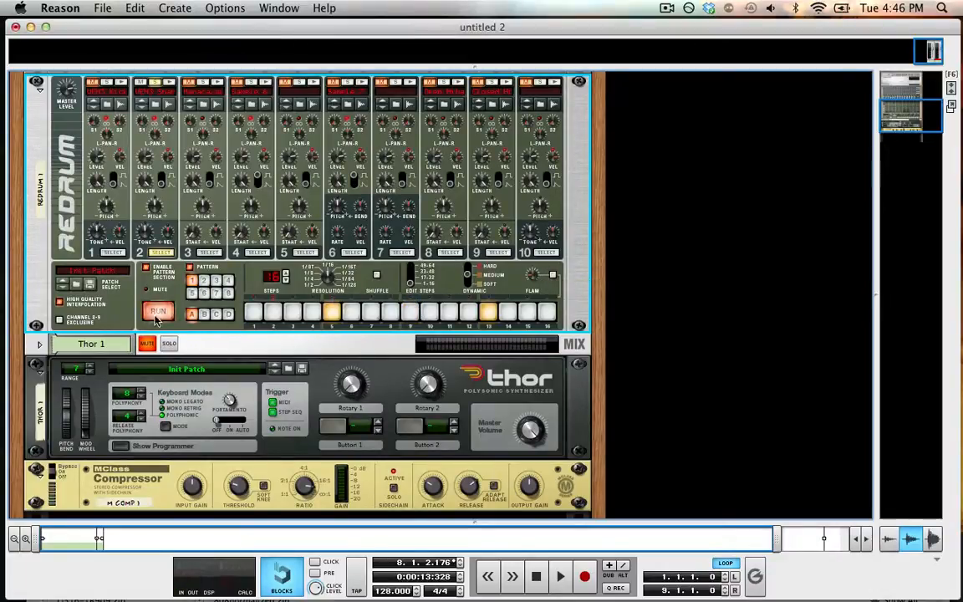
Step: Play and stop the pattern, and check Redrum's connections on the back of the rack
click(157, 313)
click(157, 312)
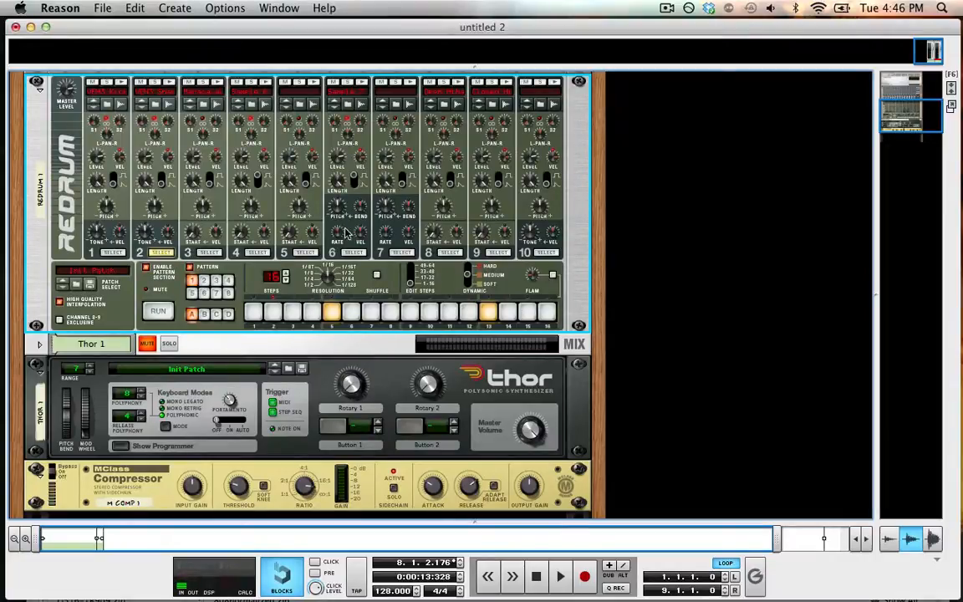
key(Tab)
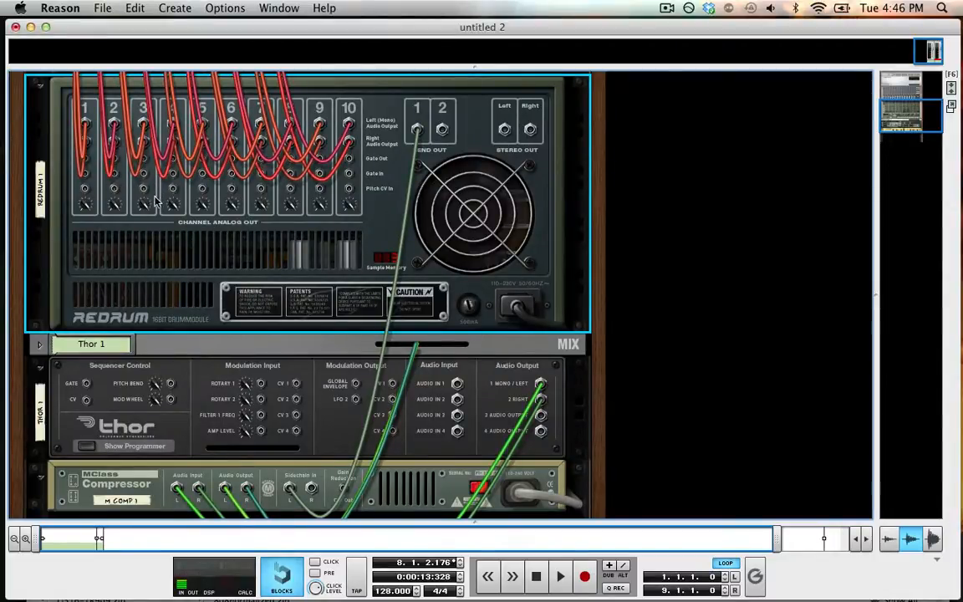
key(Tab)
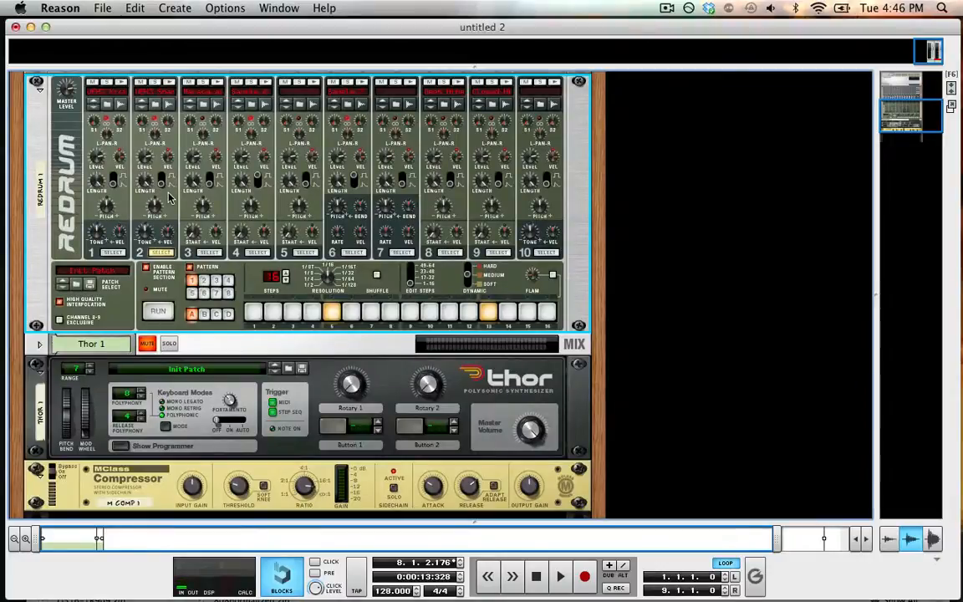